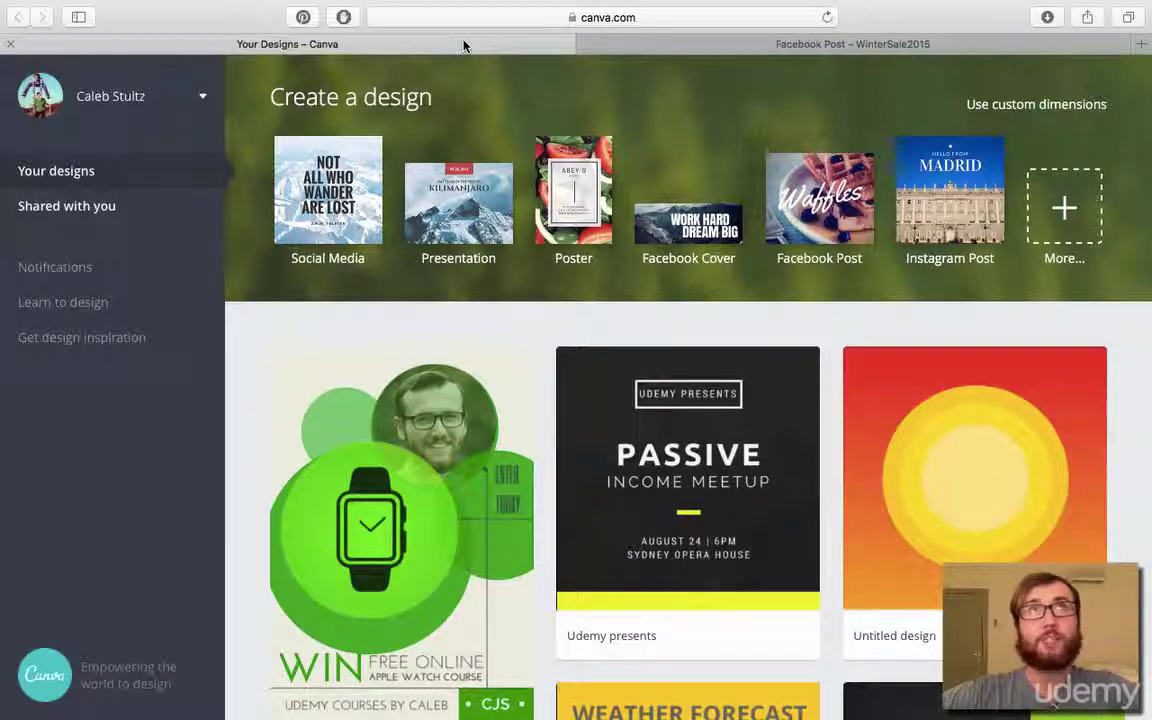
View the WinterSale2015 design for reference, then create a new Social Media design
left_click(618, 40)
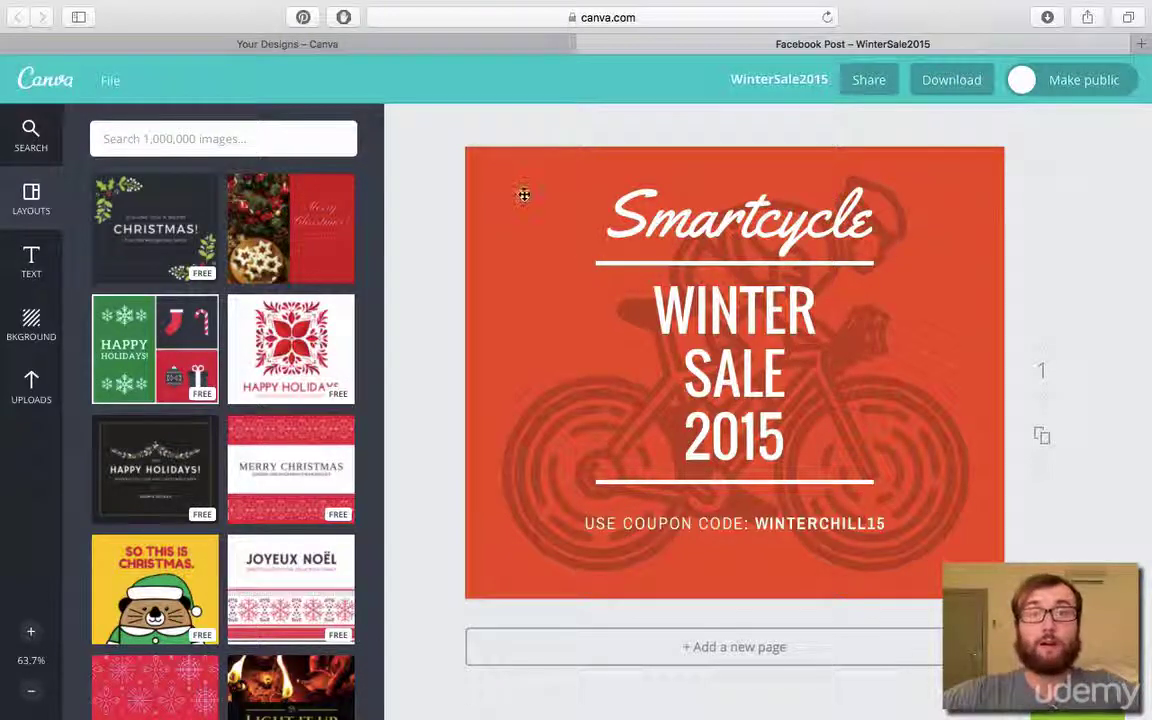
left_click(476, 44)
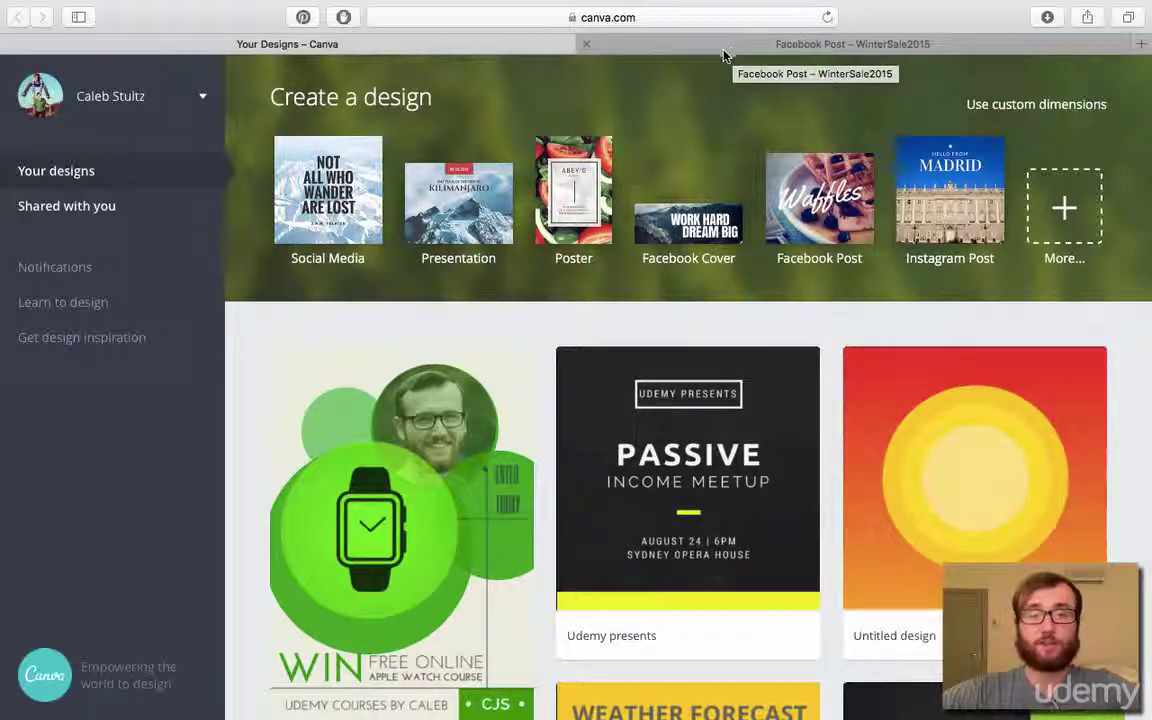
left_click(324, 196)
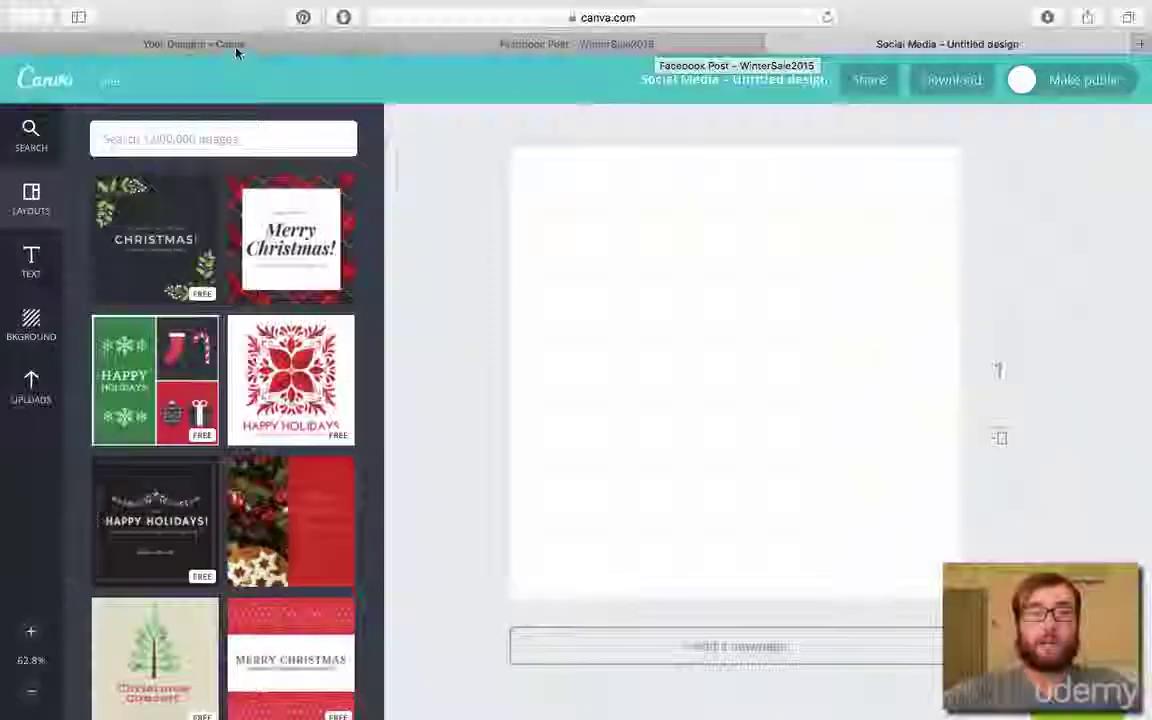
left_click(212, 43)
left_click(1013, 106)
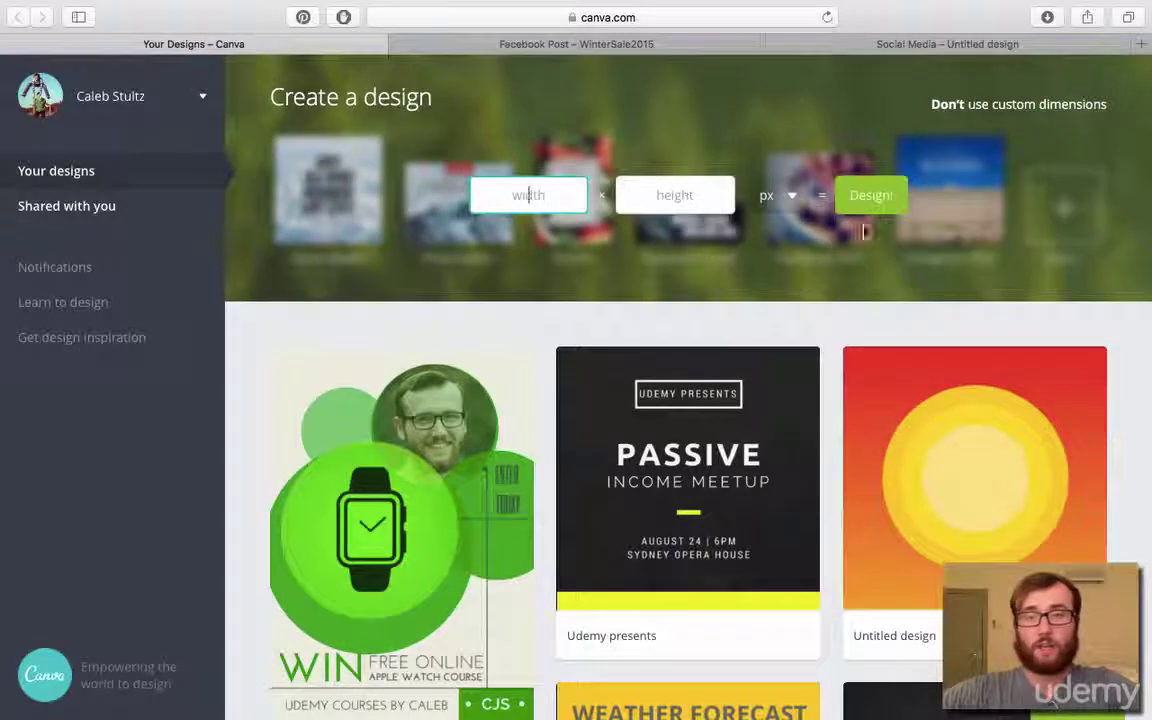
left_click(640, 123)
left_click(854, 44)
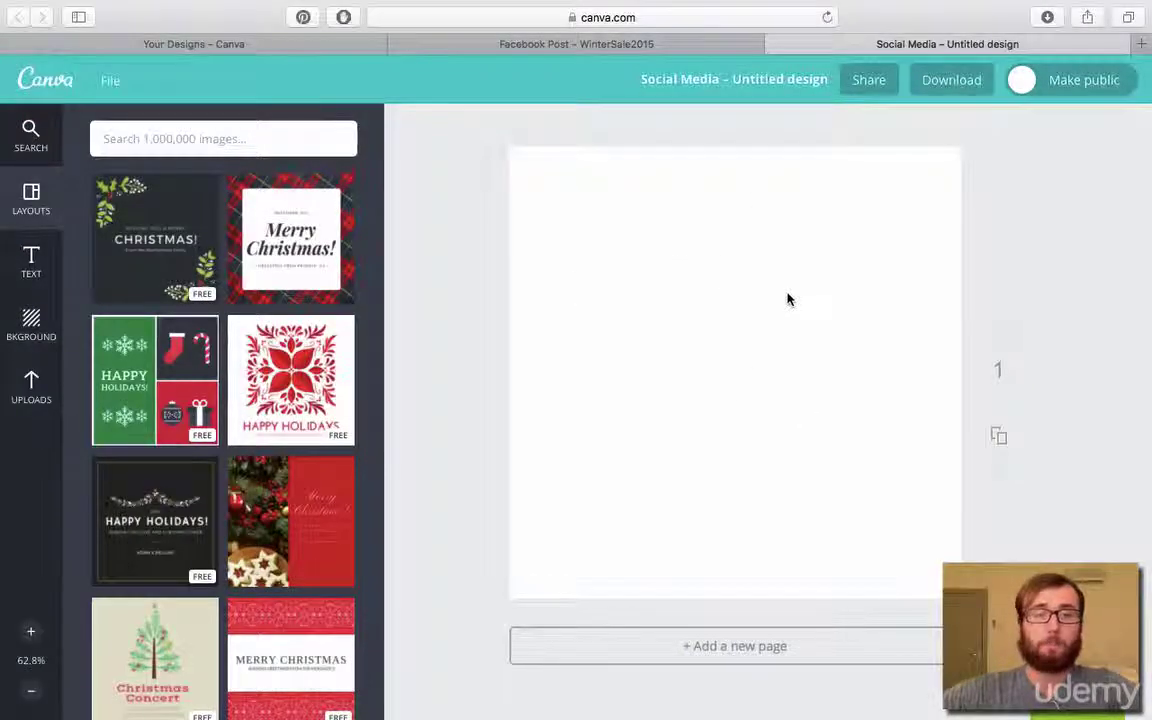
Copy the background shape's colour code ec6433 from the WinterSale2015 design
left_click(504, 46)
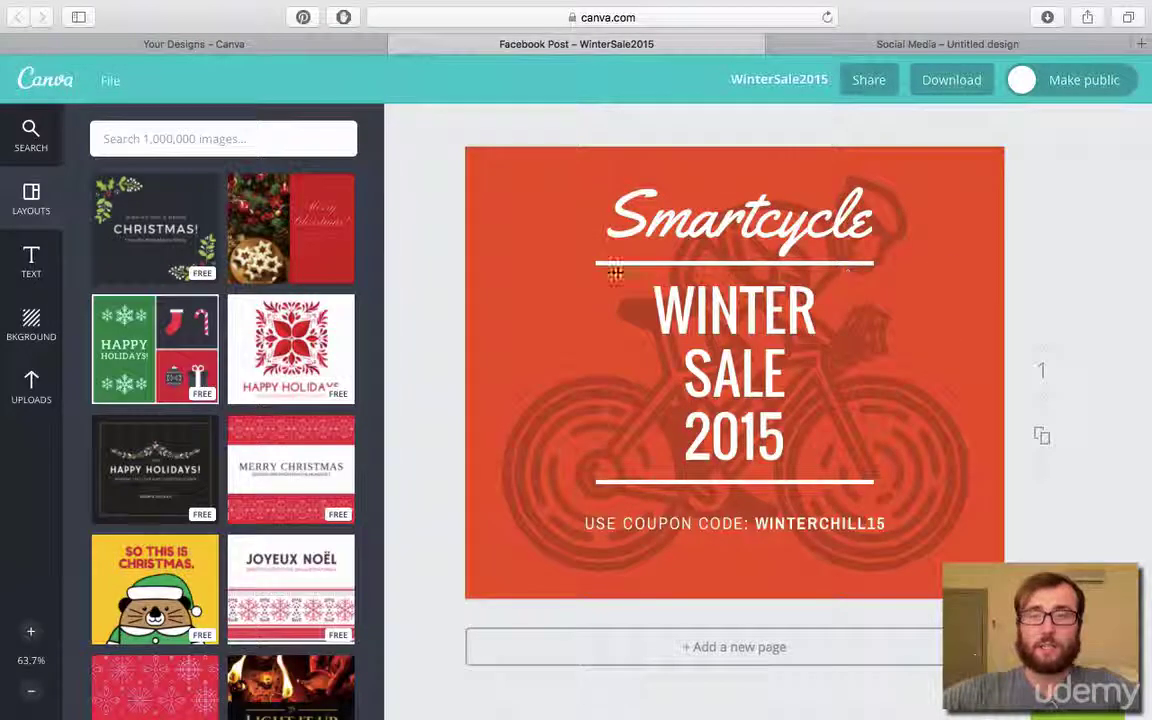
left_click(510, 181)
left_click(440, 197)
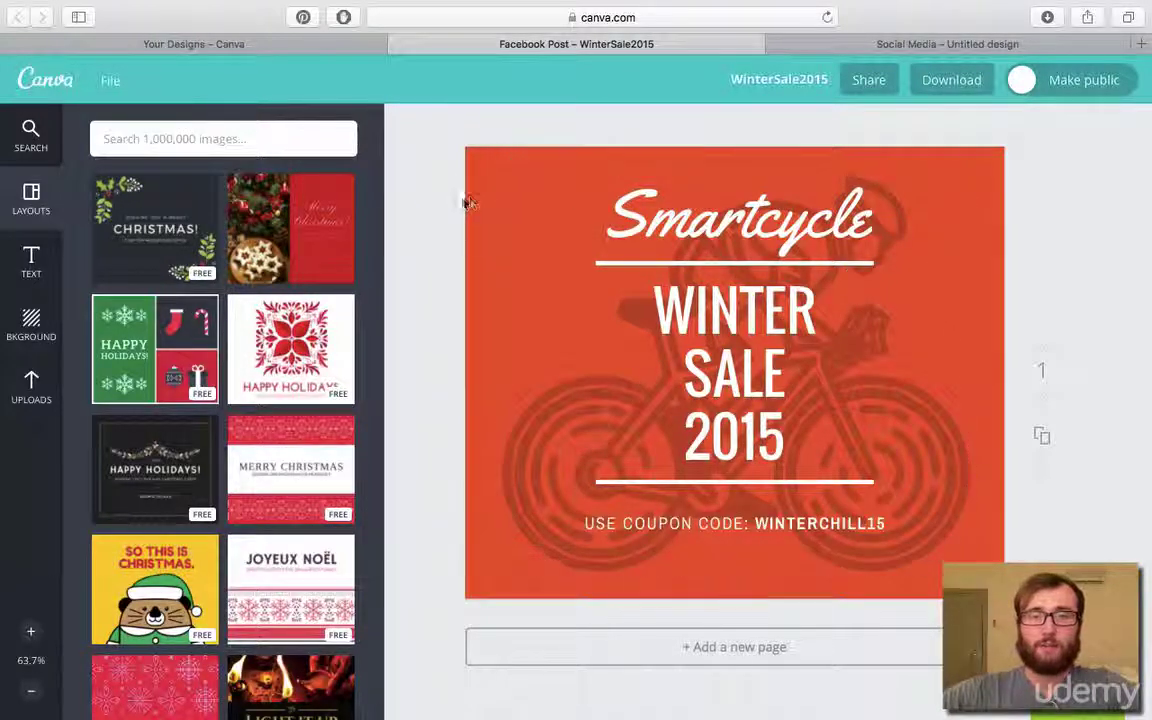
left_click(478, 195)
left_click(727, 681)
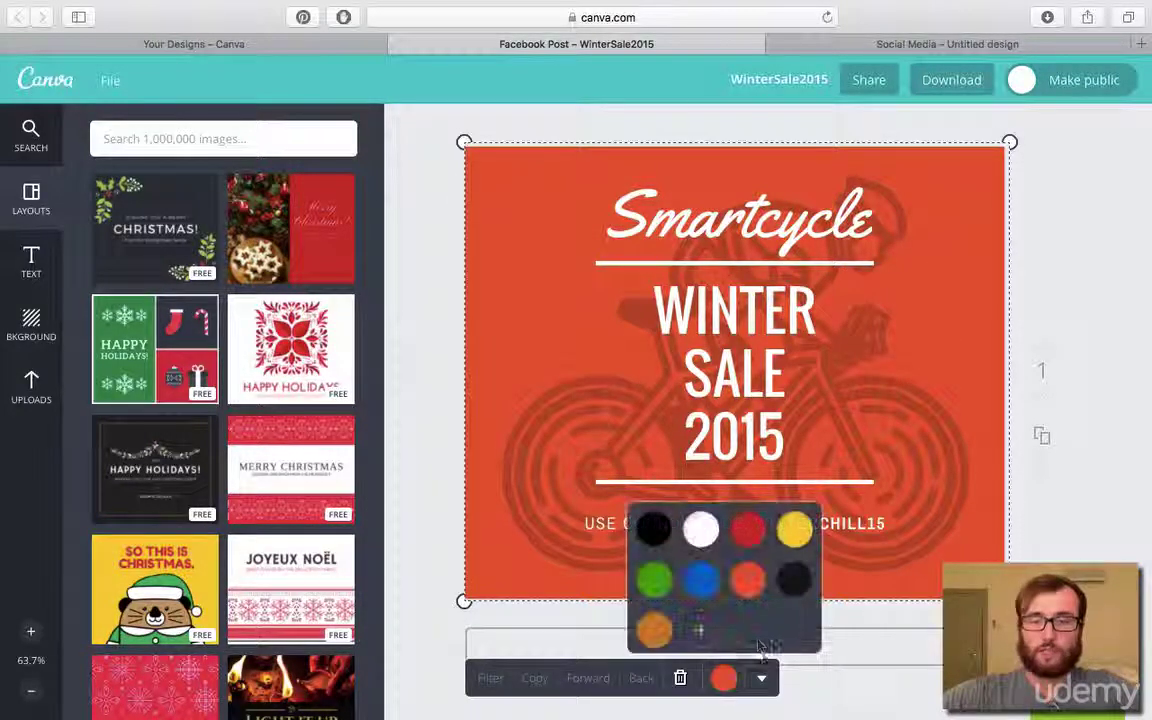
left_click(698, 628)
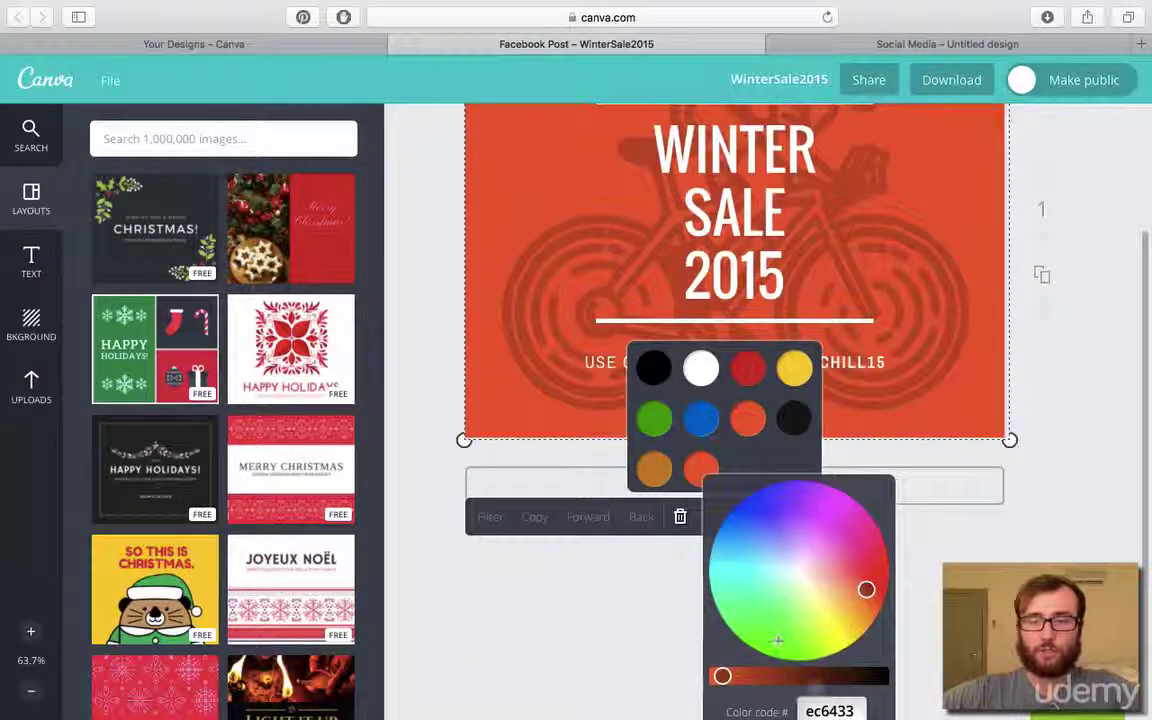
left_click(830, 710)
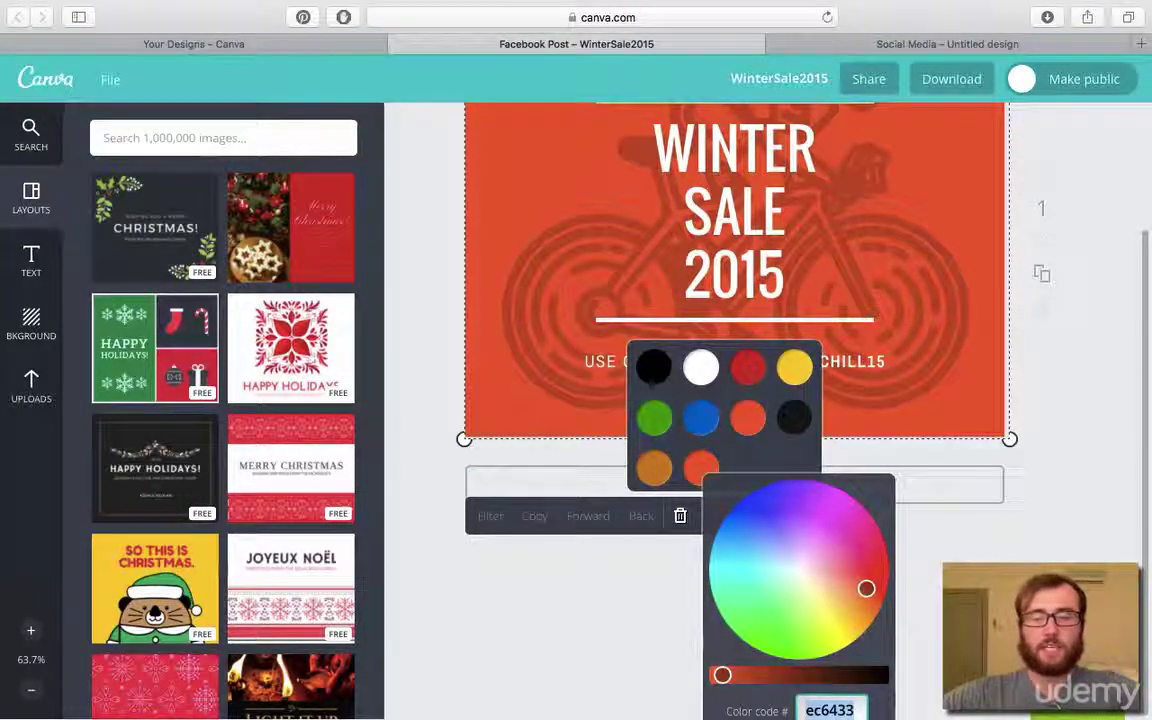
Add the solid dark red square shape to the new Social Media design and stretch it to cover the whole canvas
left_click(840, 44)
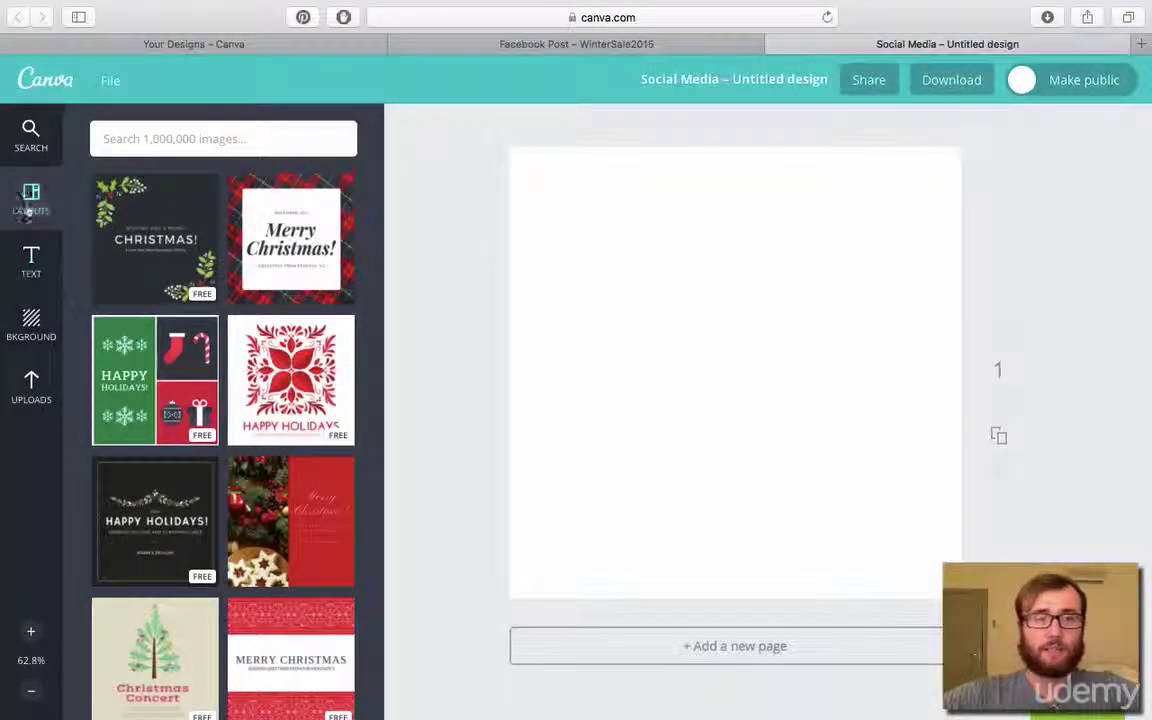
left_click(31, 135)
left_click(140, 330)
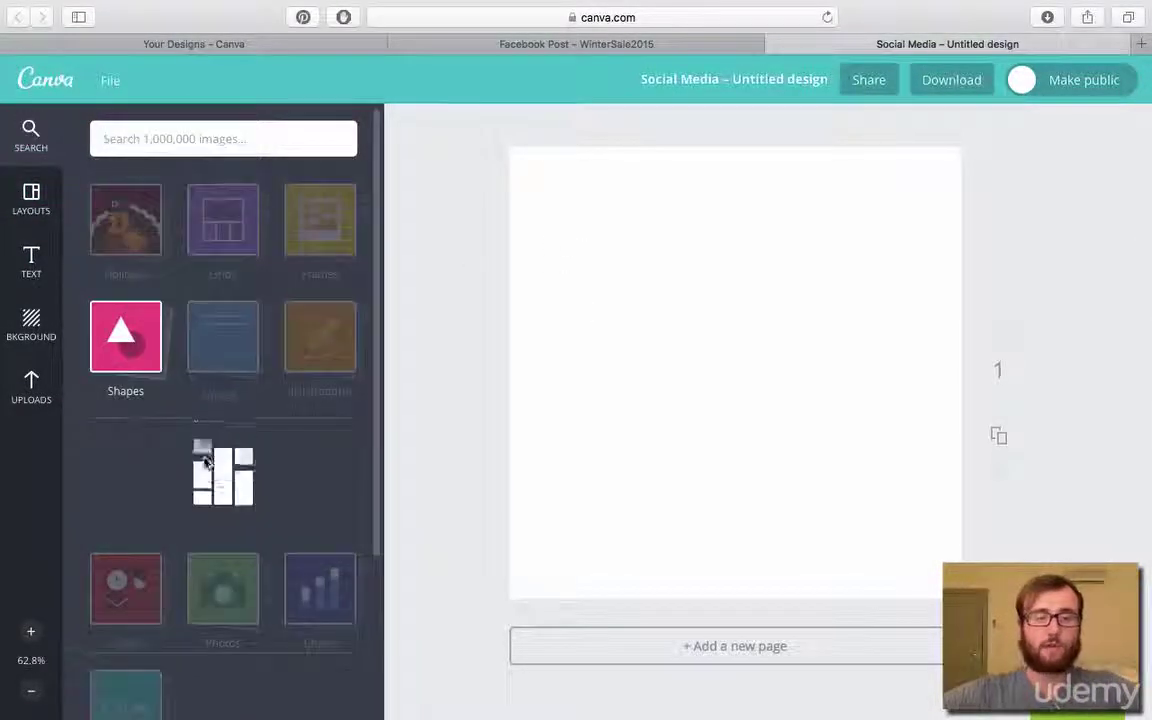
left_click(134, 478)
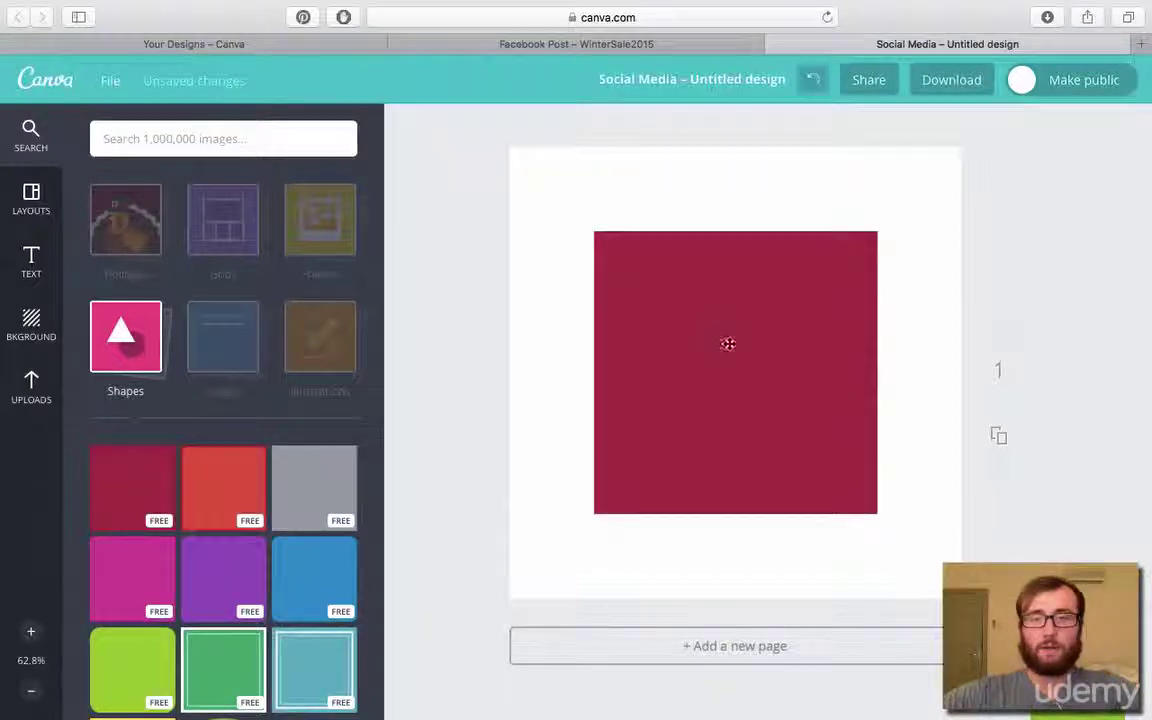
left_click_drag(728, 342, 643, 257)
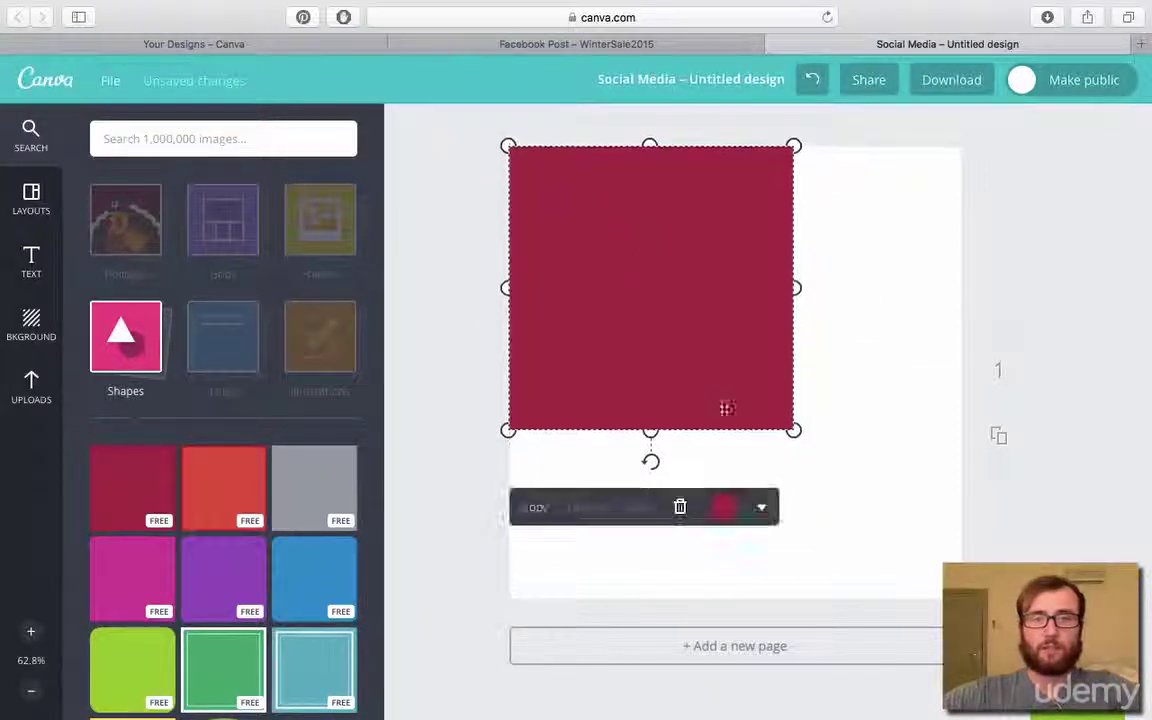
left_click_drag(792, 430, 961, 597)
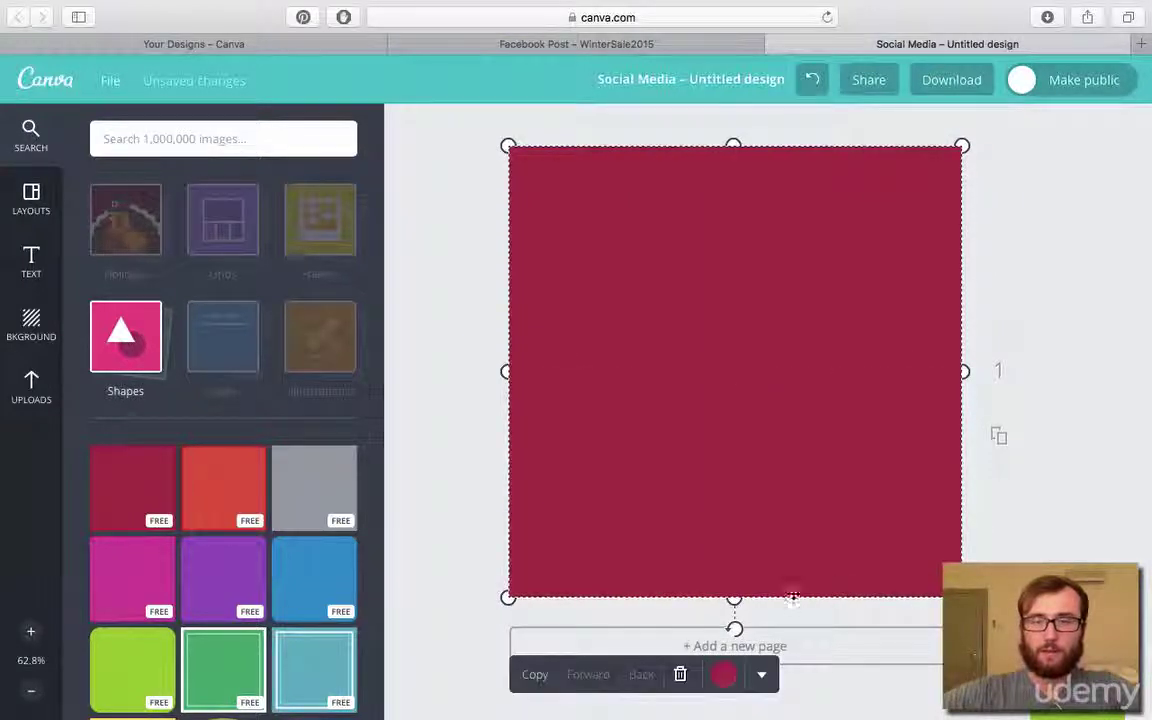
Set the background square's colour to the custom code ec6433 and deselect it
left_click(726, 674)
left_click(791, 628)
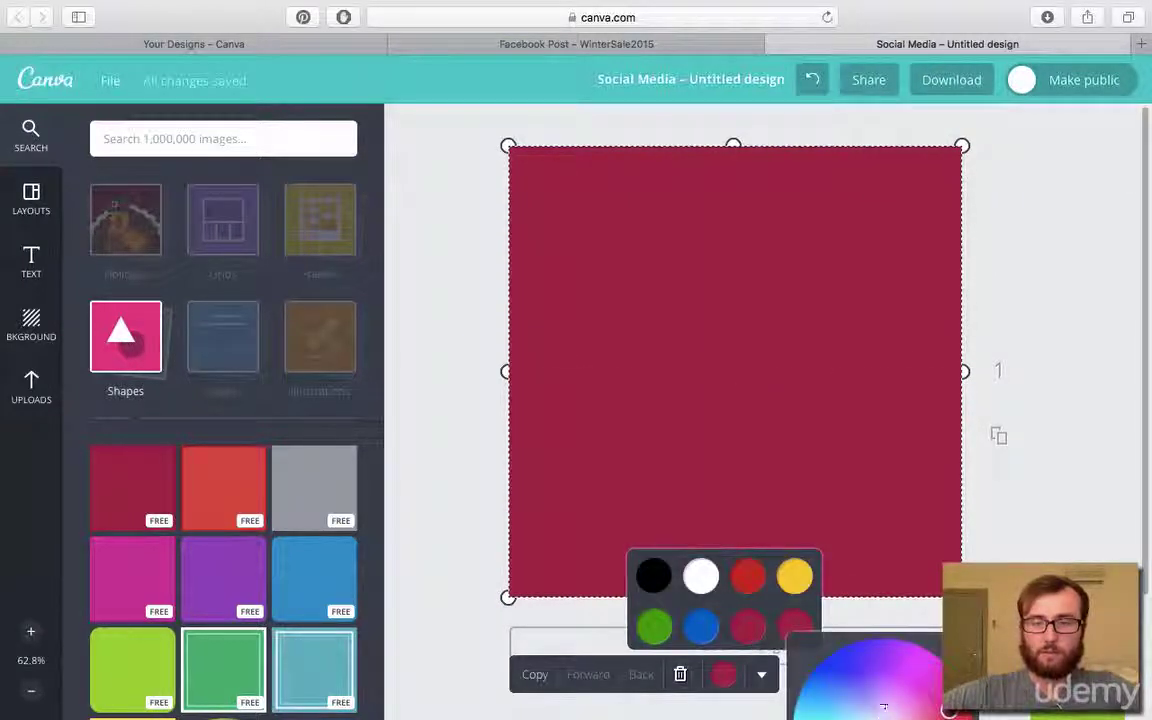
scroll(790, 630, "down", 3)
left_click(915, 710)
type("ec6433")
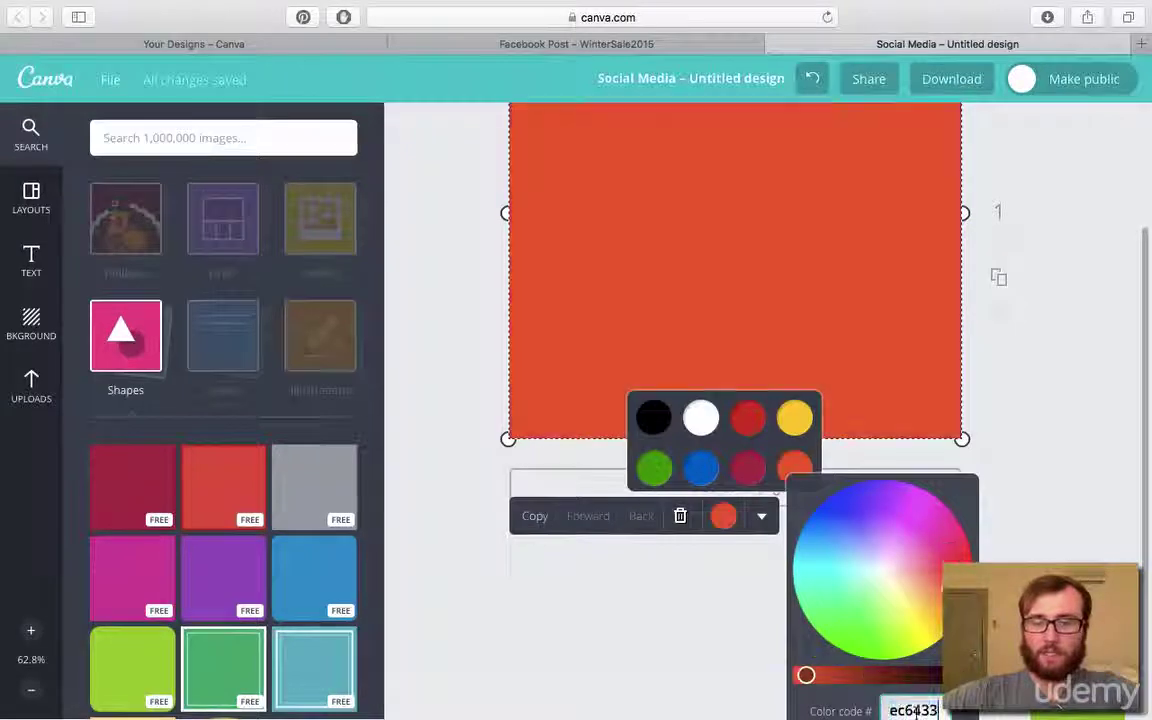
left_click(703, 591)
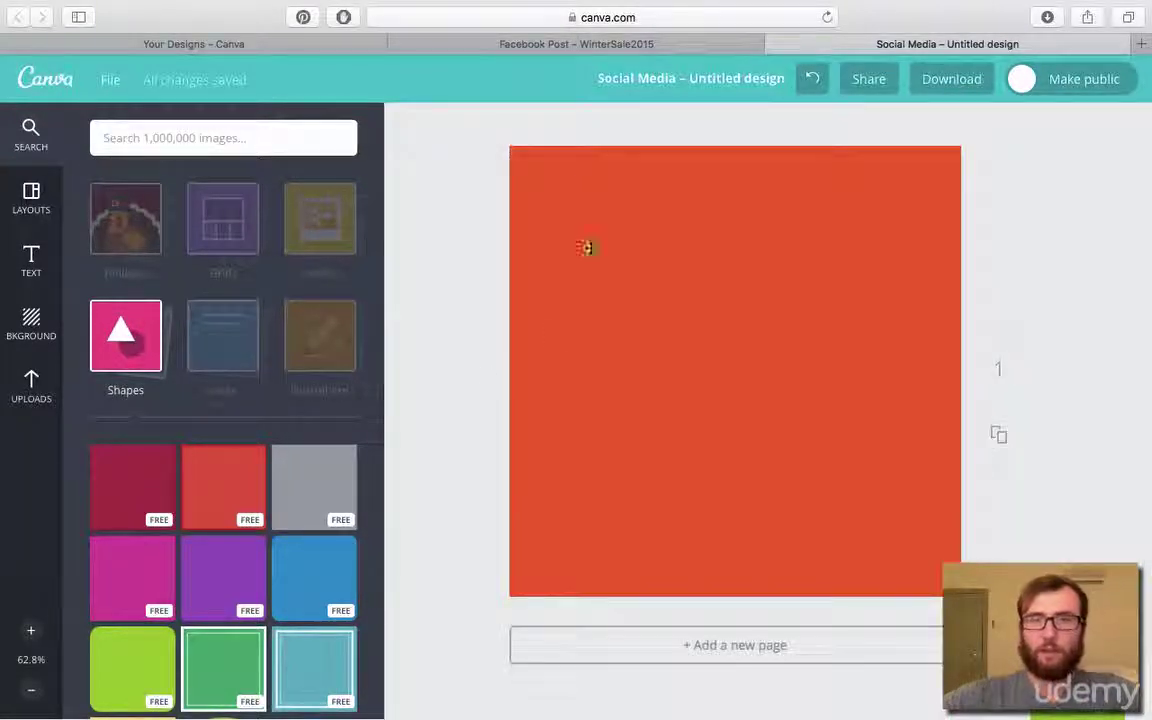
Check the font and size of the Smartcycle title in the WinterSale2015 design
left_click(570, 45)
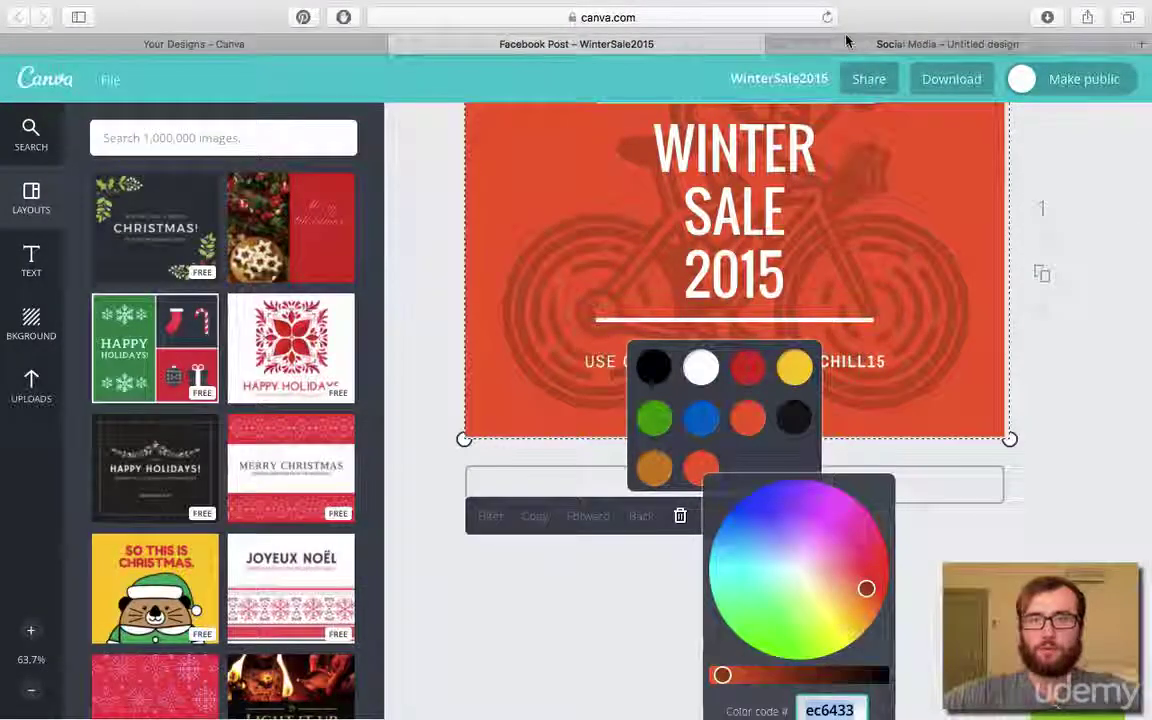
left_click(775, 42)
left_click(700, 46)
left_click(1113, 257)
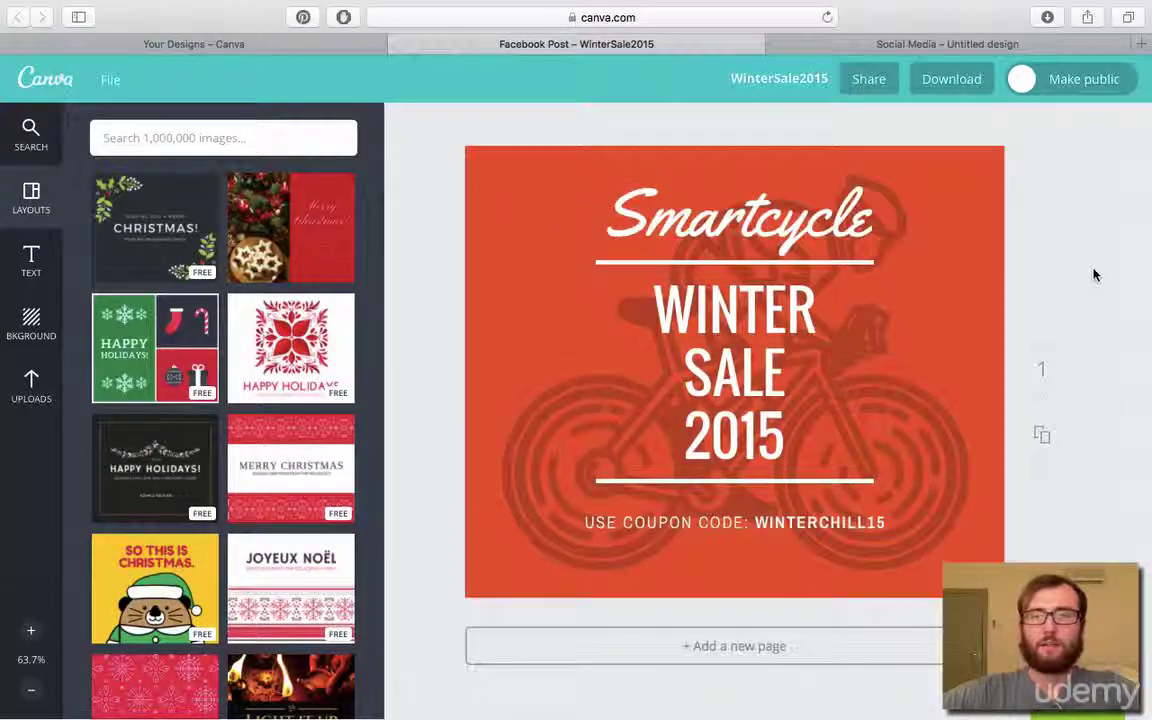
double_click(707, 218)
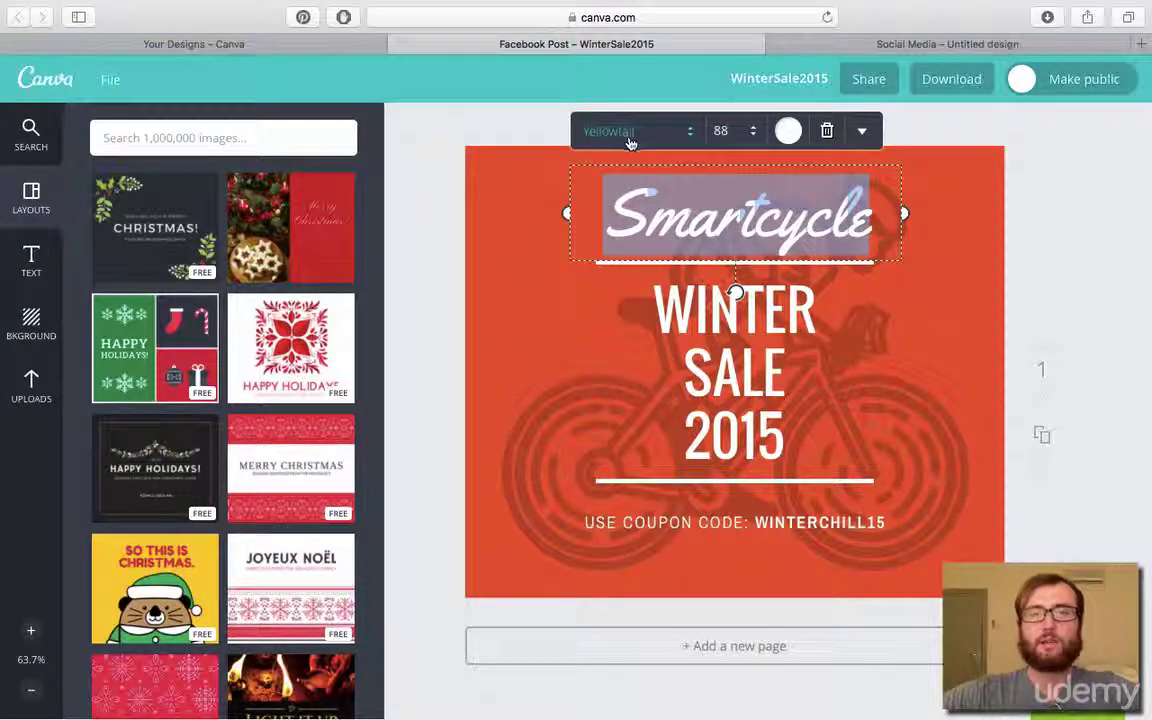
Add a heading to the new Social Media design and set its font to Yellowtail
left_click(828, 47)
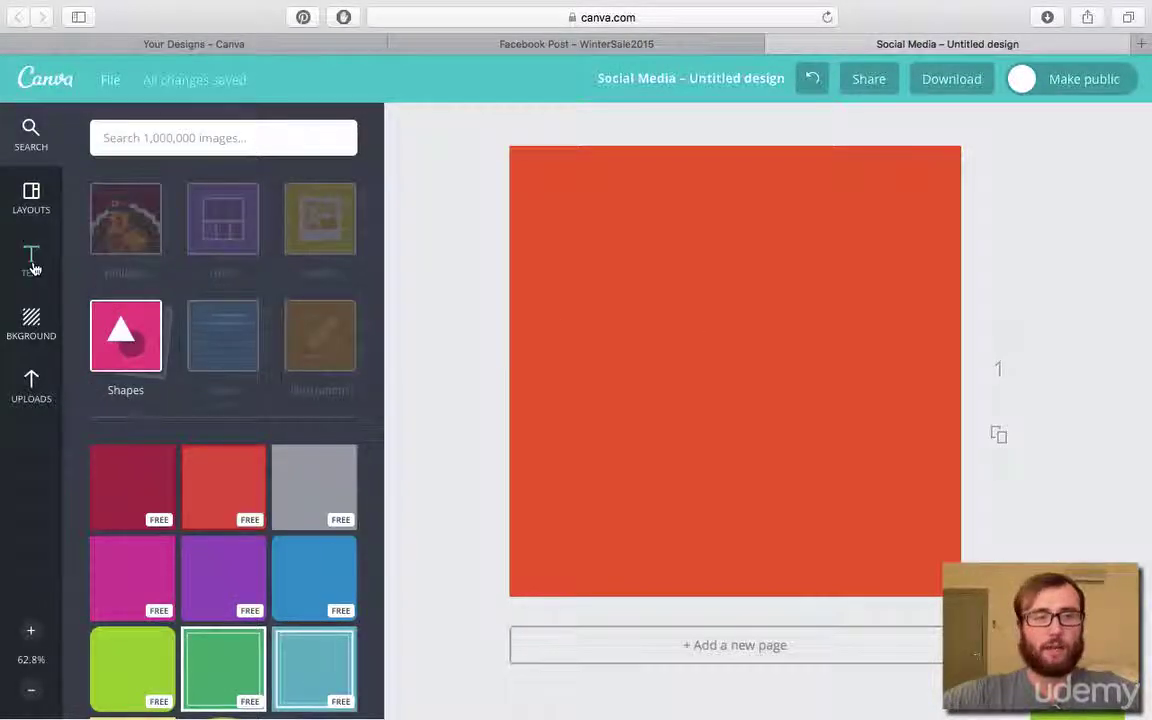
left_click(31, 262)
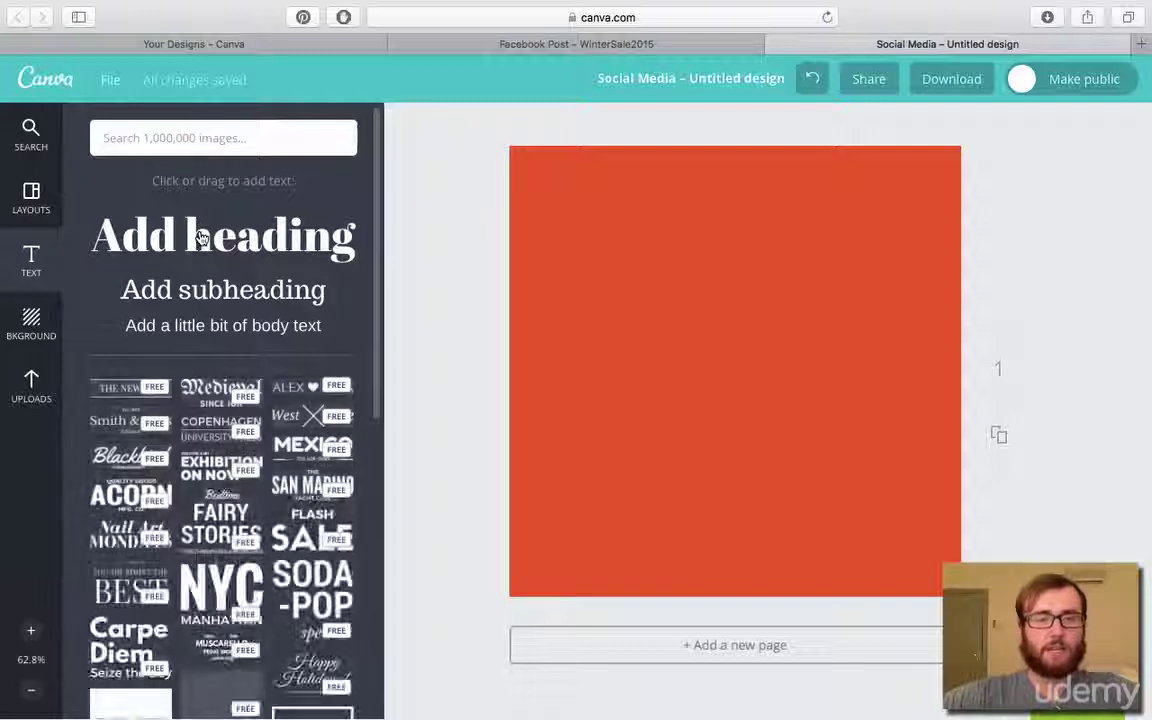
left_click(200, 237)
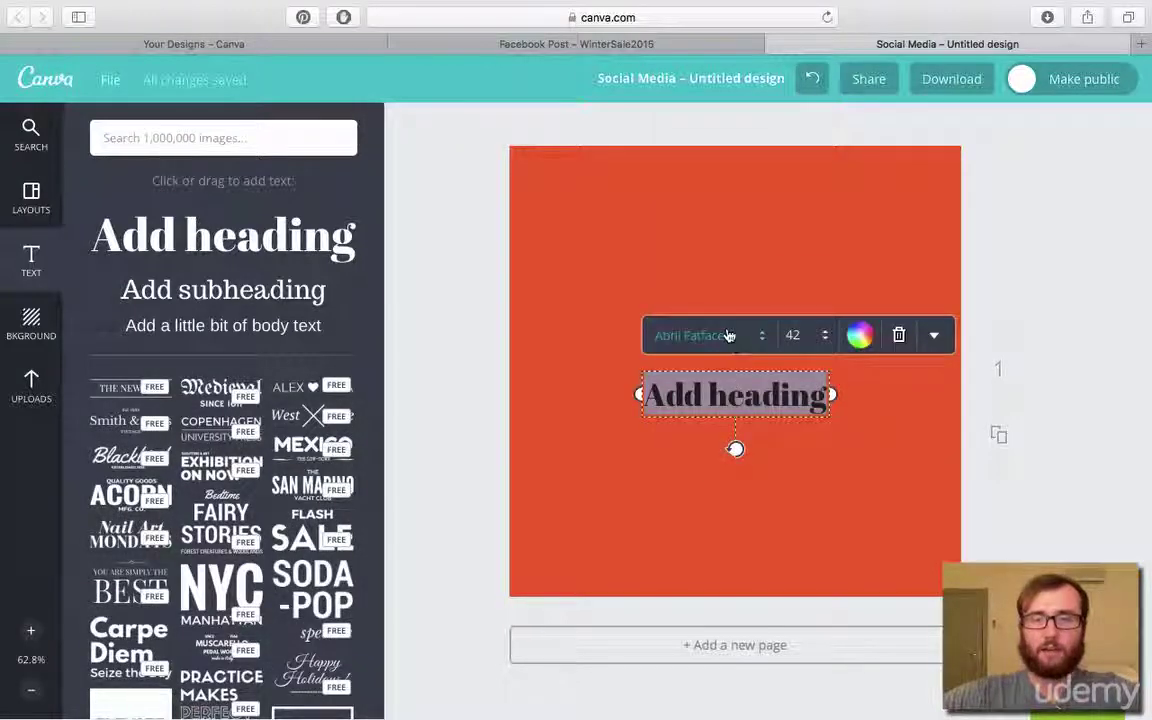
left_click(729, 336)
scroll(735, 332, "down", 15)
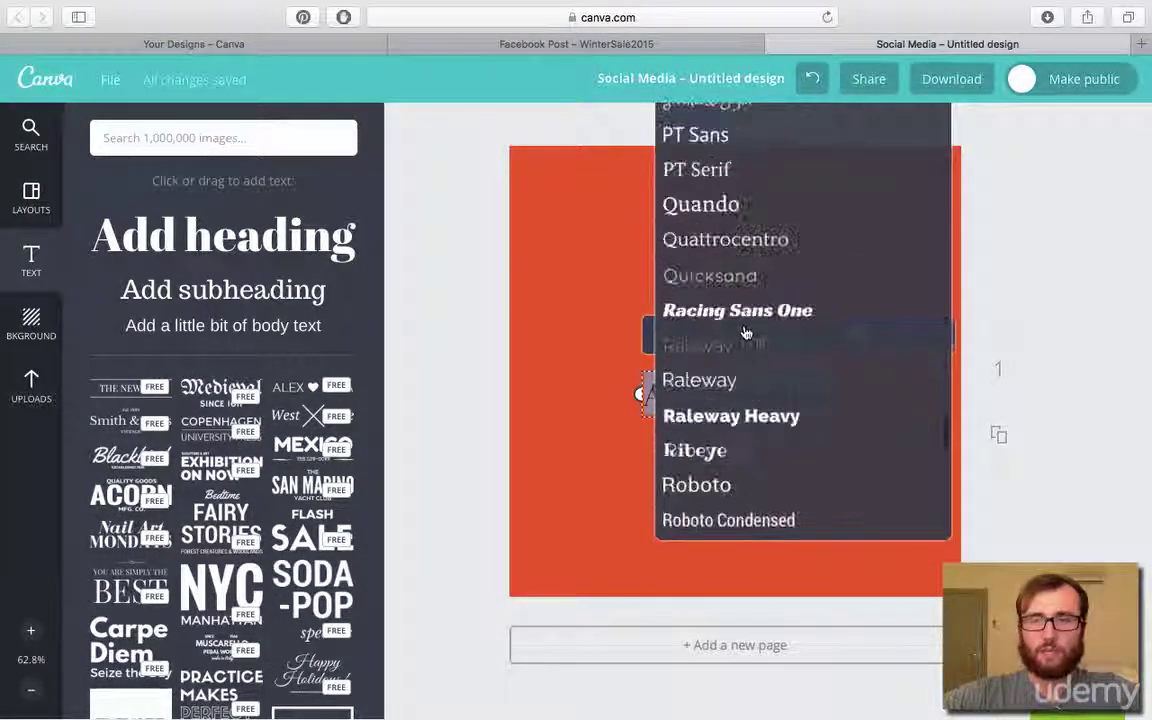
scroll(745, 332, "down", 10)
left_click(707, 512)
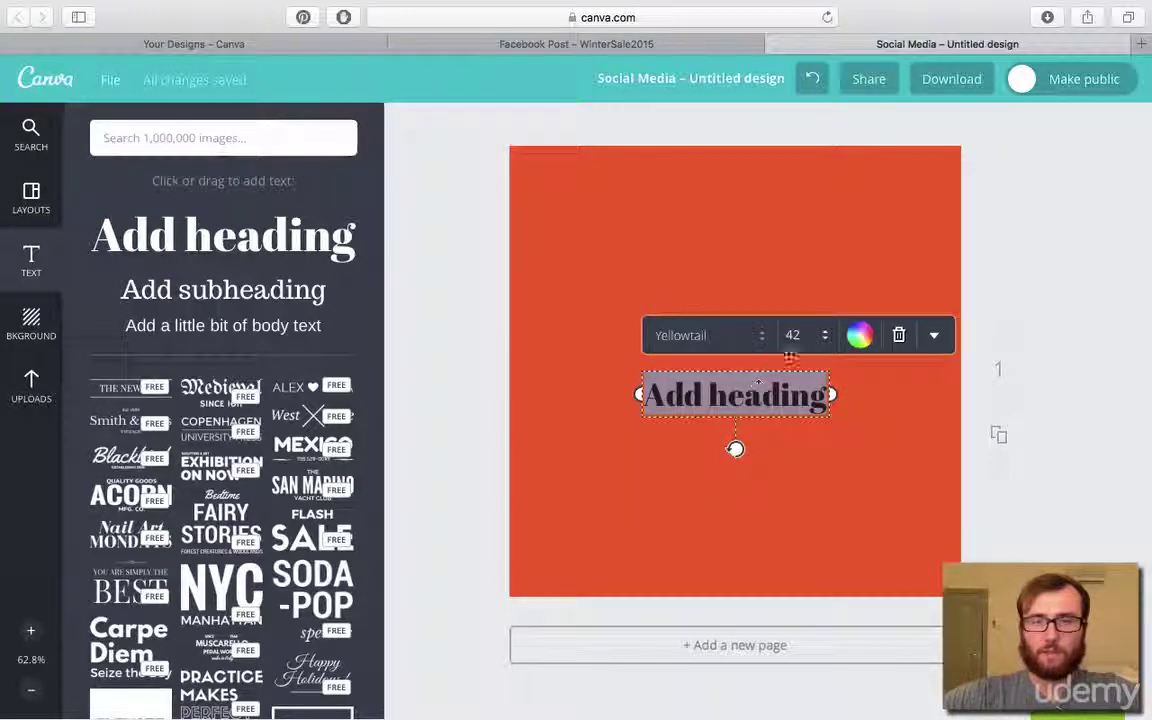
Set the heading's font size to 120 and replace its text with "Smartcycle"
left_click(797, 335)
left_click(816, 643)
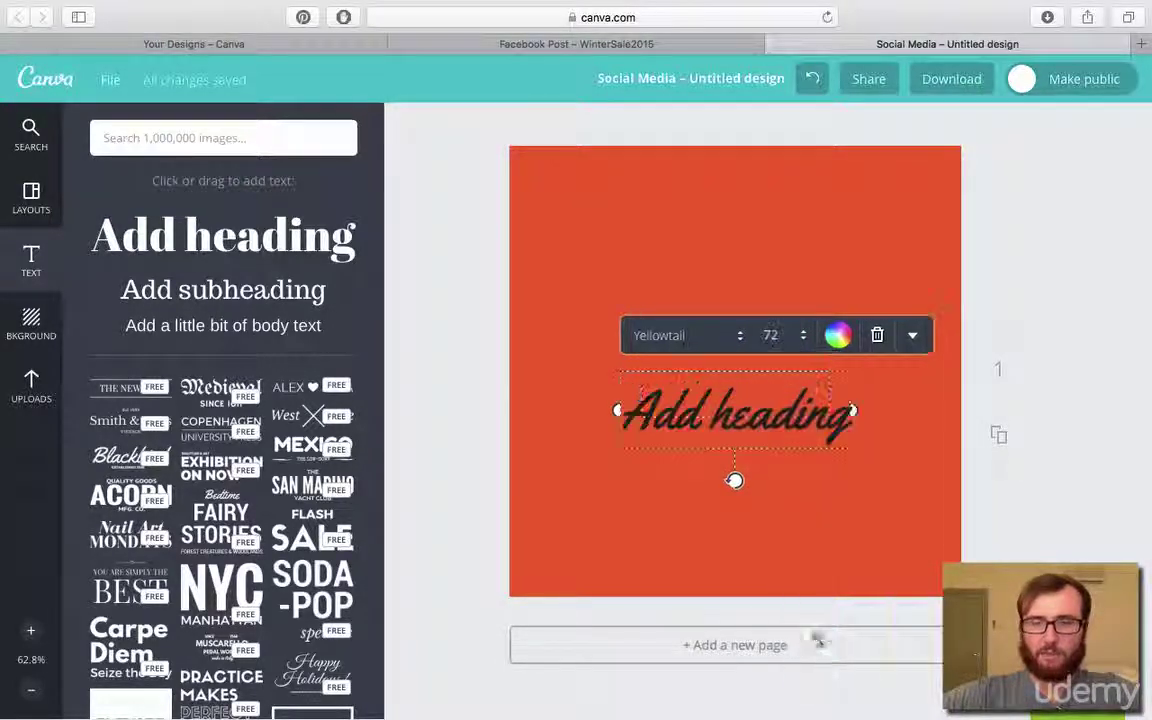
left_click(771, 335)
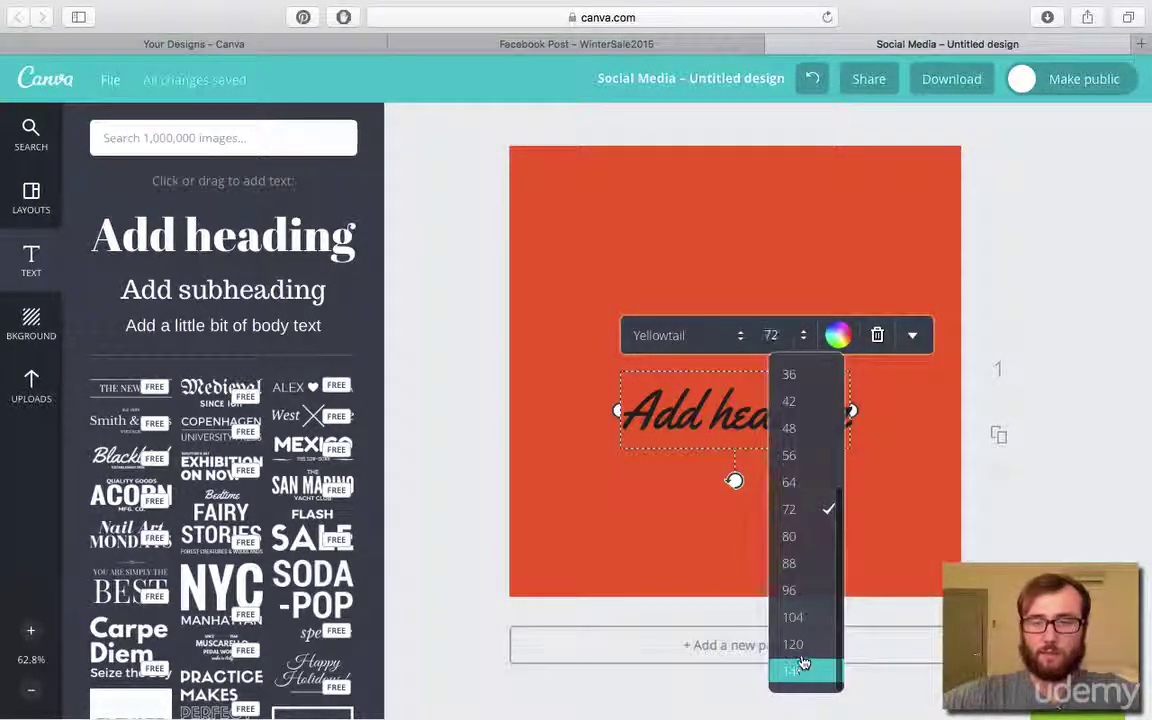
left_click(800, 644)
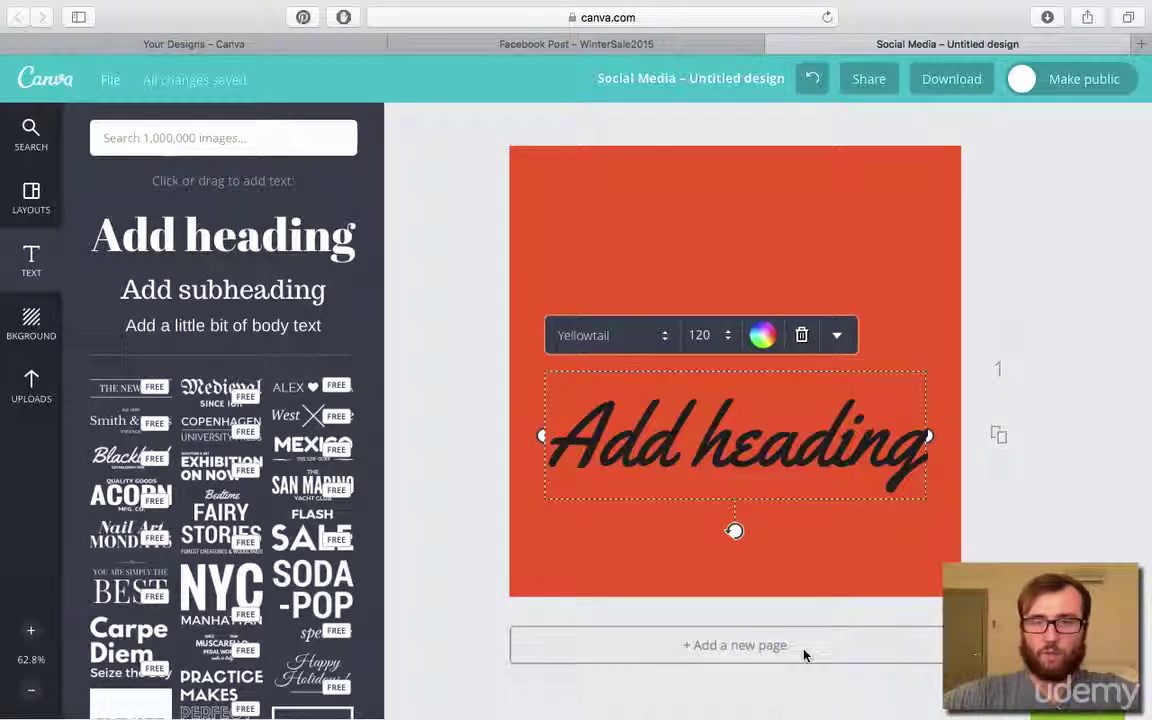
type("Smartcycle")
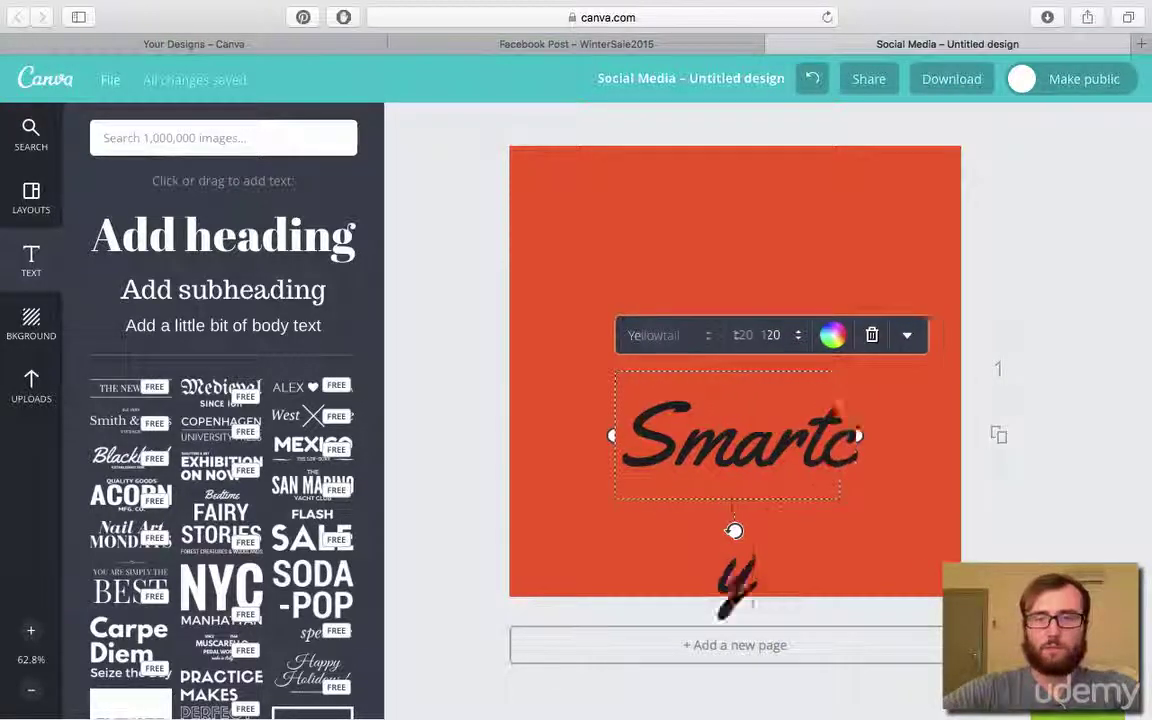
left_click(1090, 328)
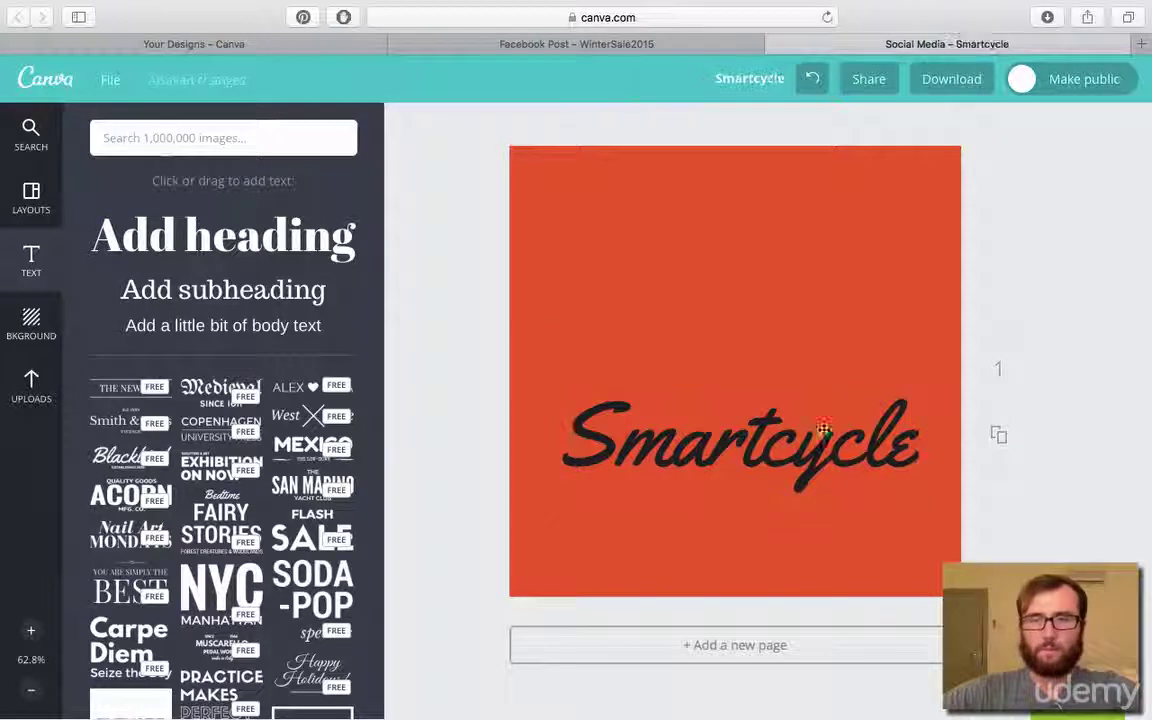
Move the Smartcycle heading up to the centre of the canvas and colour its text white
left_click_drag(818, 432, 776, 386)
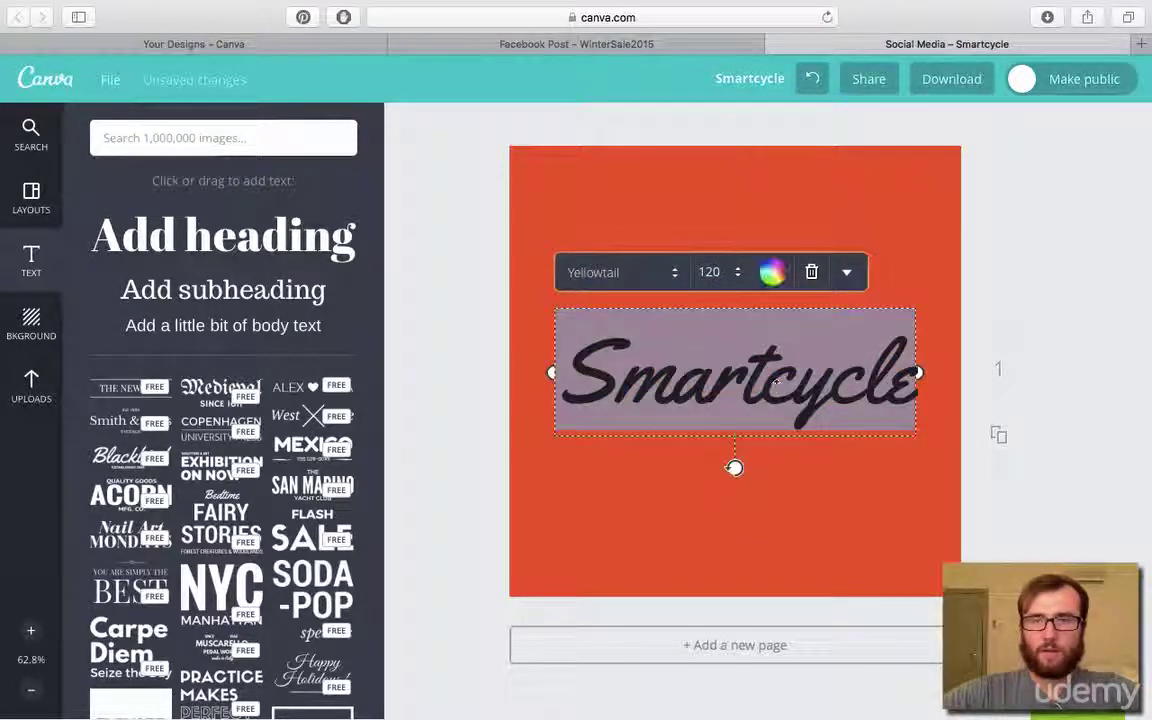
left_click(772, 272)
left_click(752, 176)
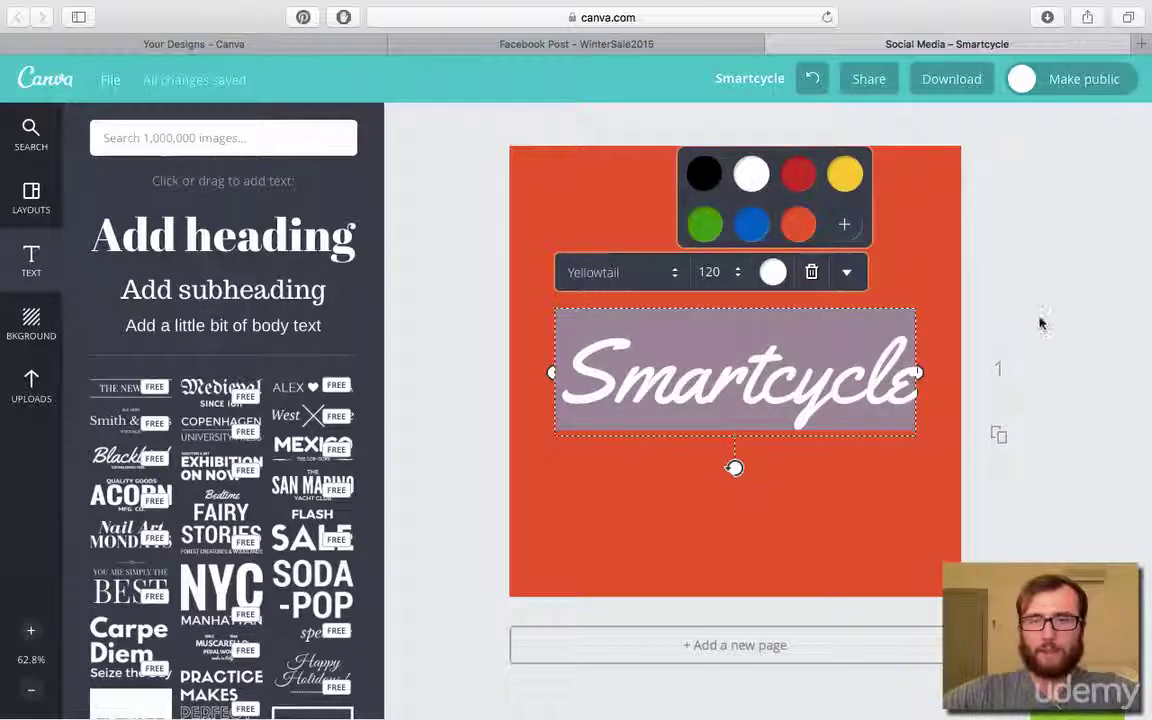
left_click(1041, 322)
Search the image library for "bicycle" and add the free black cyclist line illustration to the Smartcycle design
left_click(707, 42)
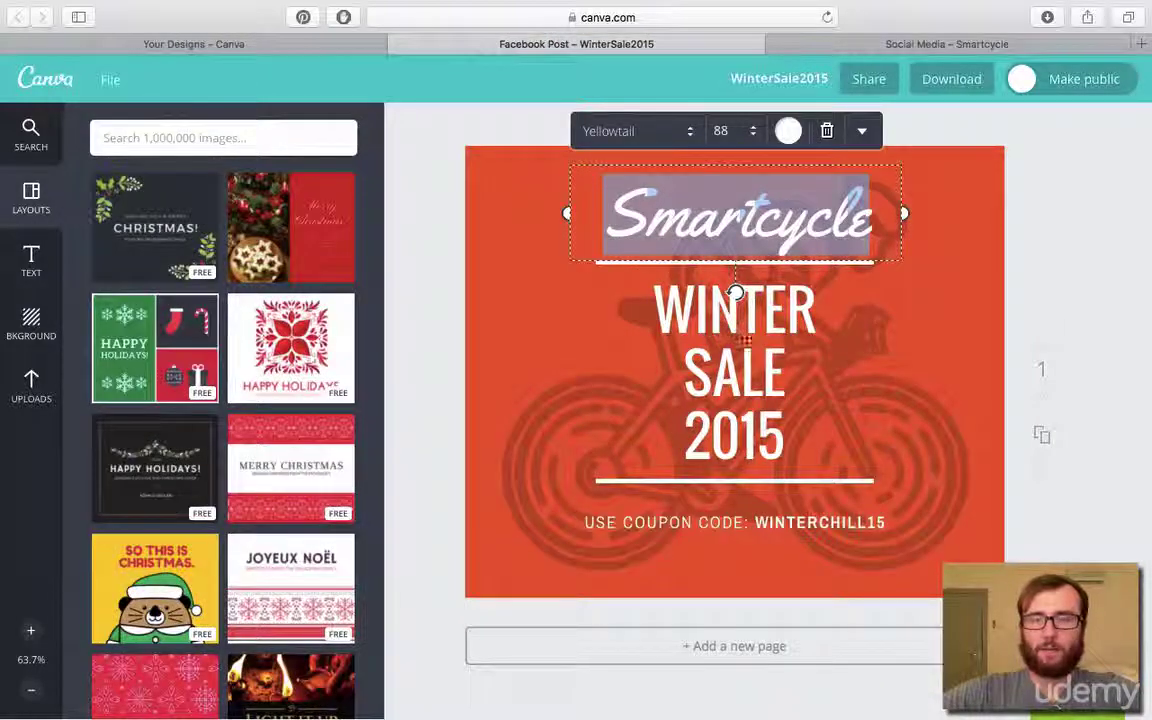
left_click(1117, 227)
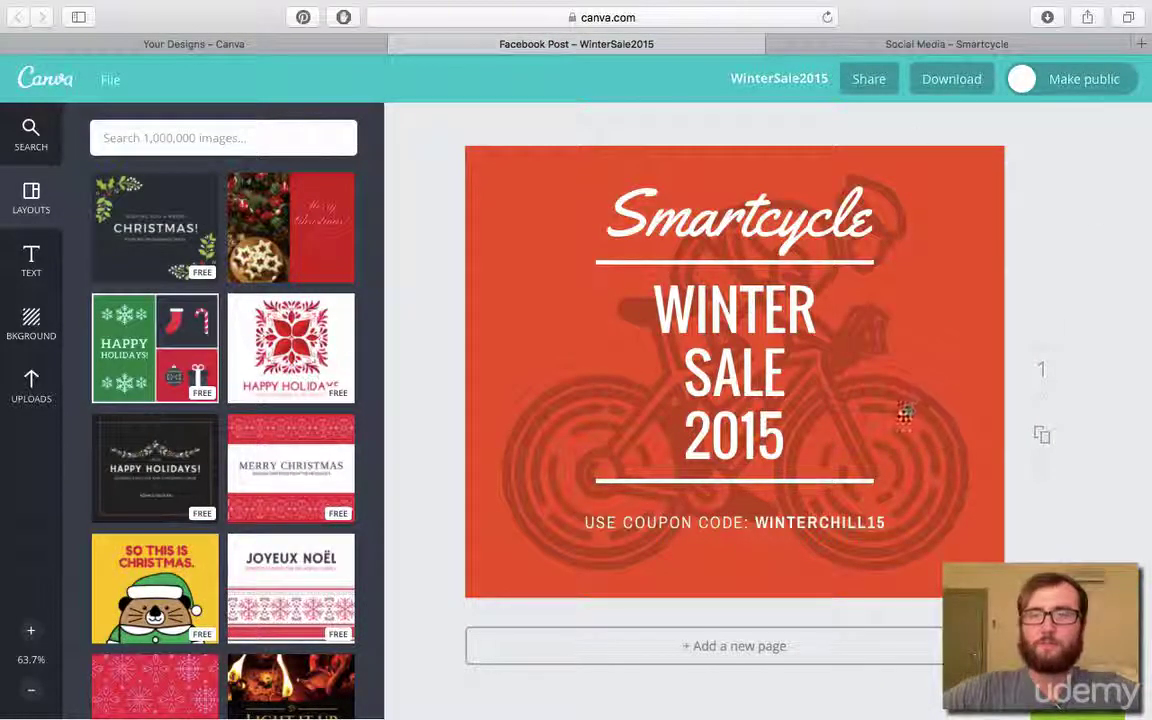
left_click(908, 44)
left_click(206, 139)
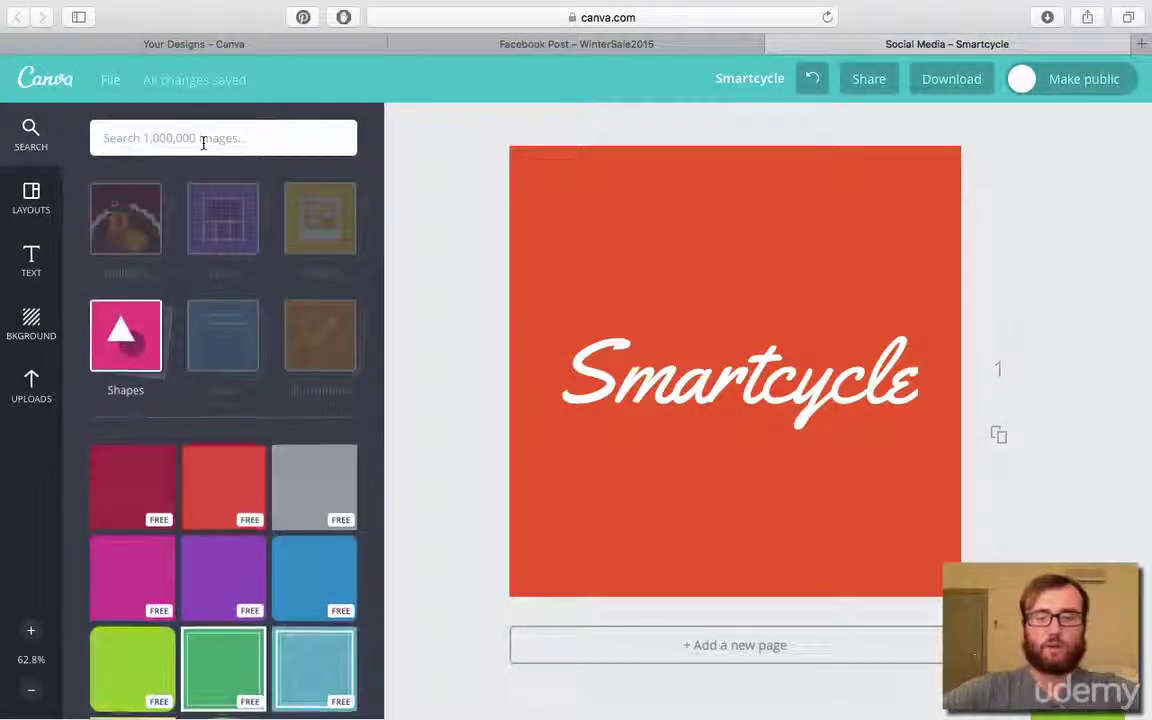
type("bicycle")
key("Return")
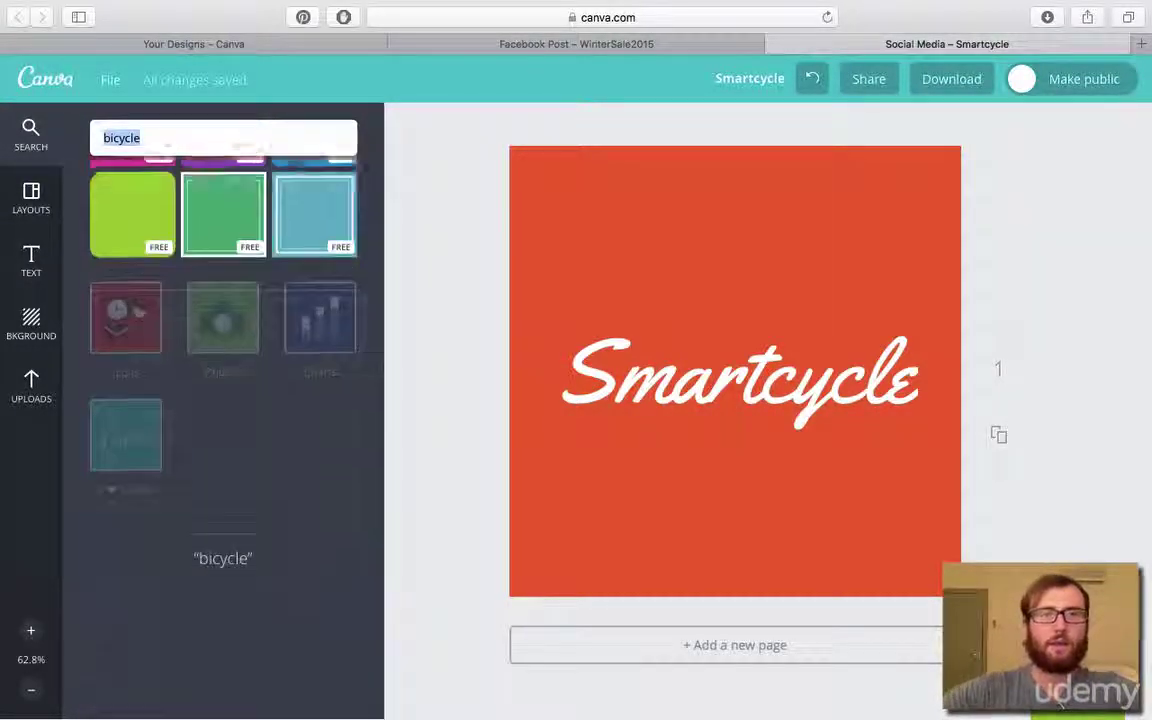
scroll(277, 332, "down", 5)
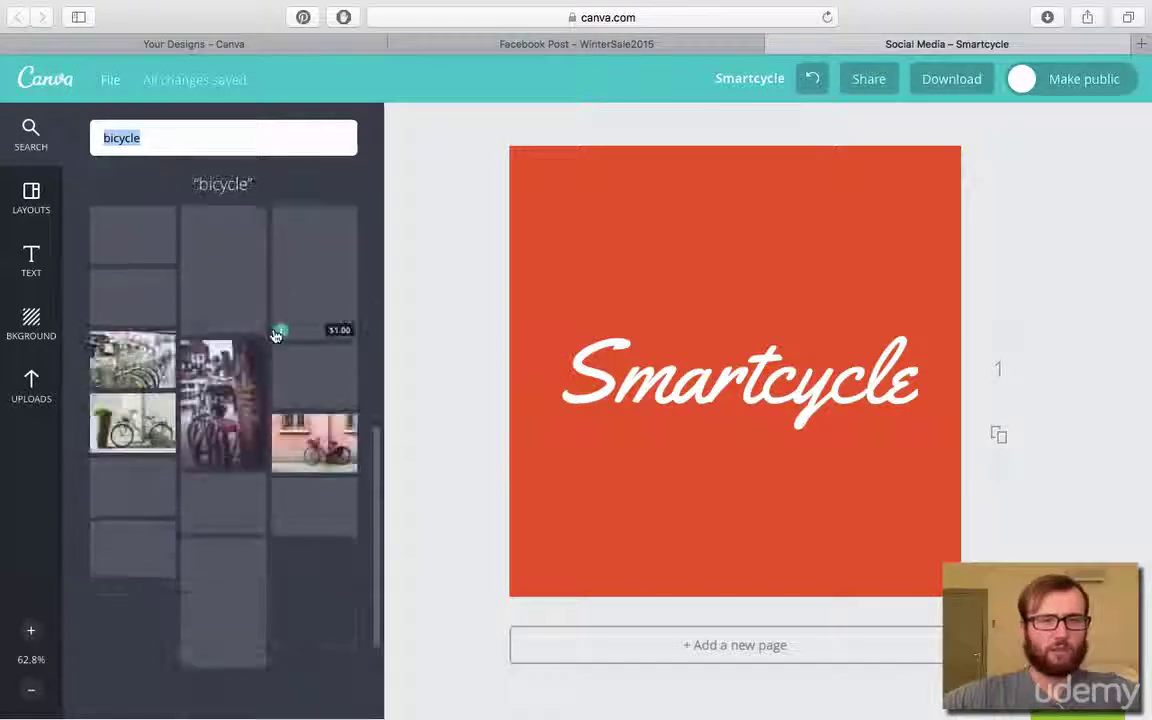
scroll(277, 332, "down", 8)
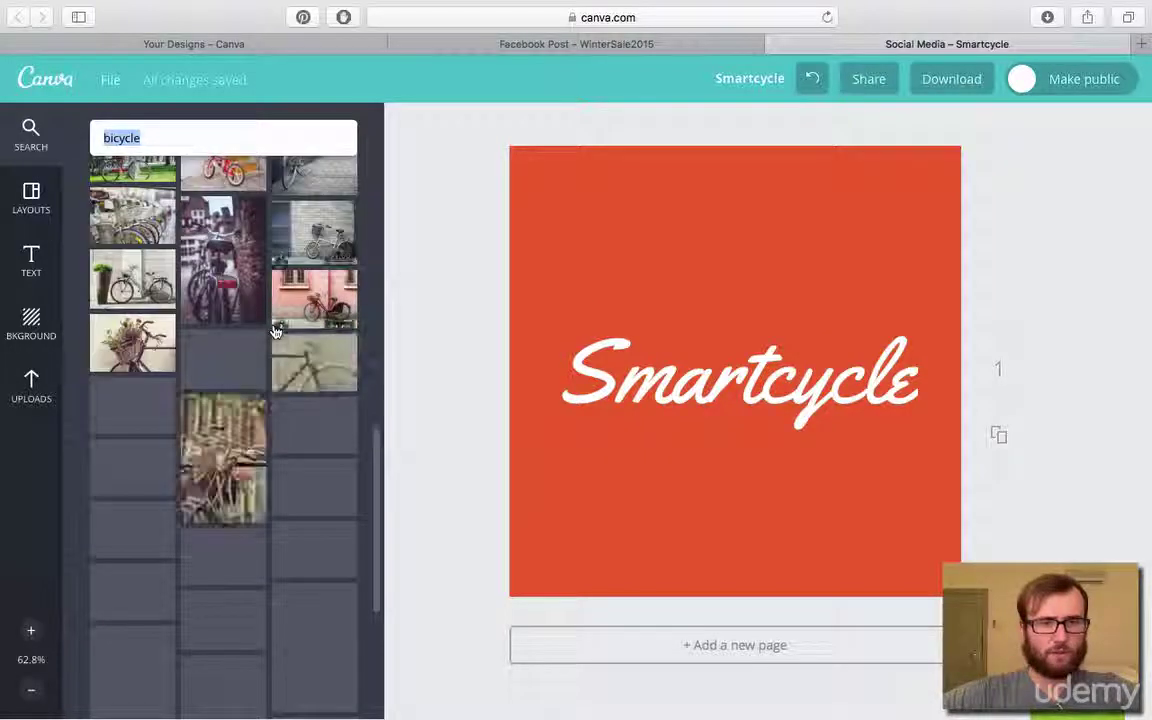
scroll(277, 332, "down", 8)
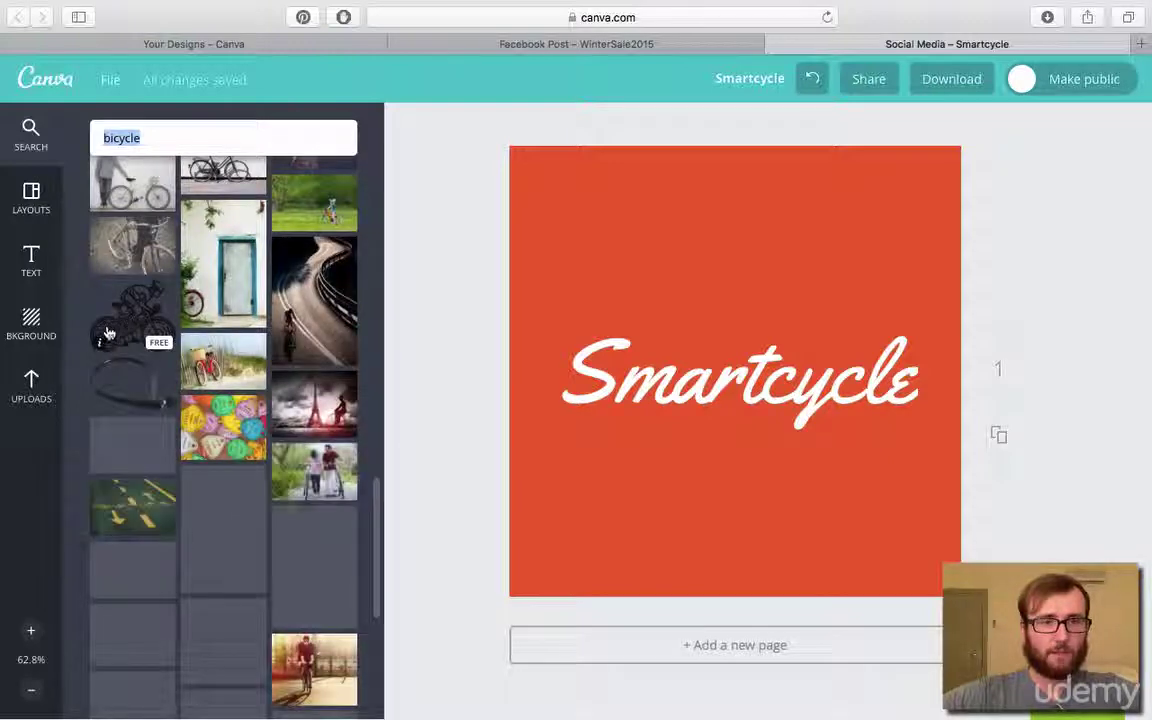
left_click(120, 322)
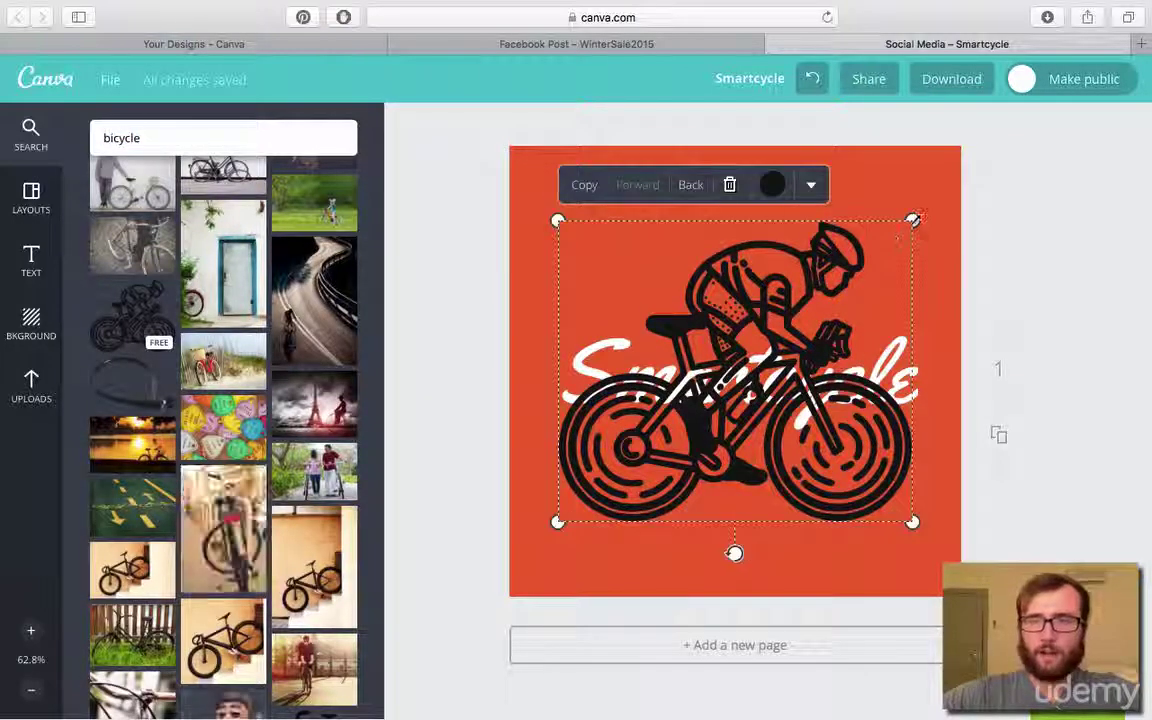
Enlarge the cyclist illustration, centre it on the canvas, and layer it behind the Smartcycle text but above the orange background
left_click_drag(912, 220, 970, 171)
left_click_drag(777, 291, 748, 315)
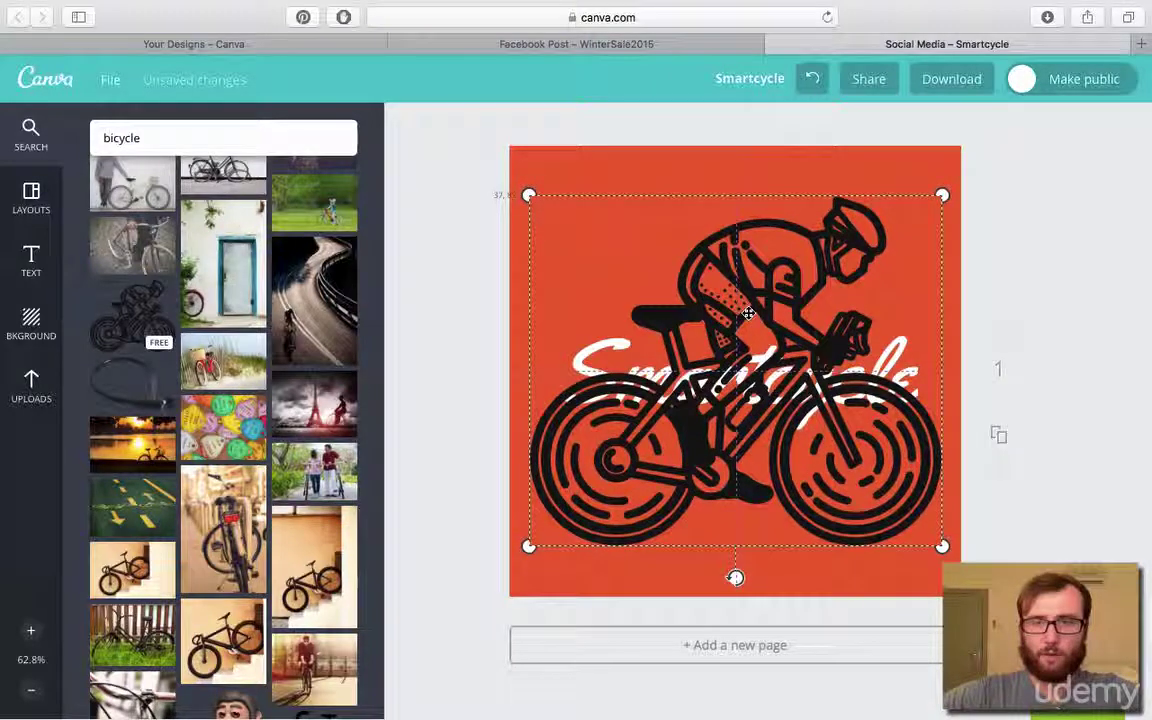
left_click(669, 172)
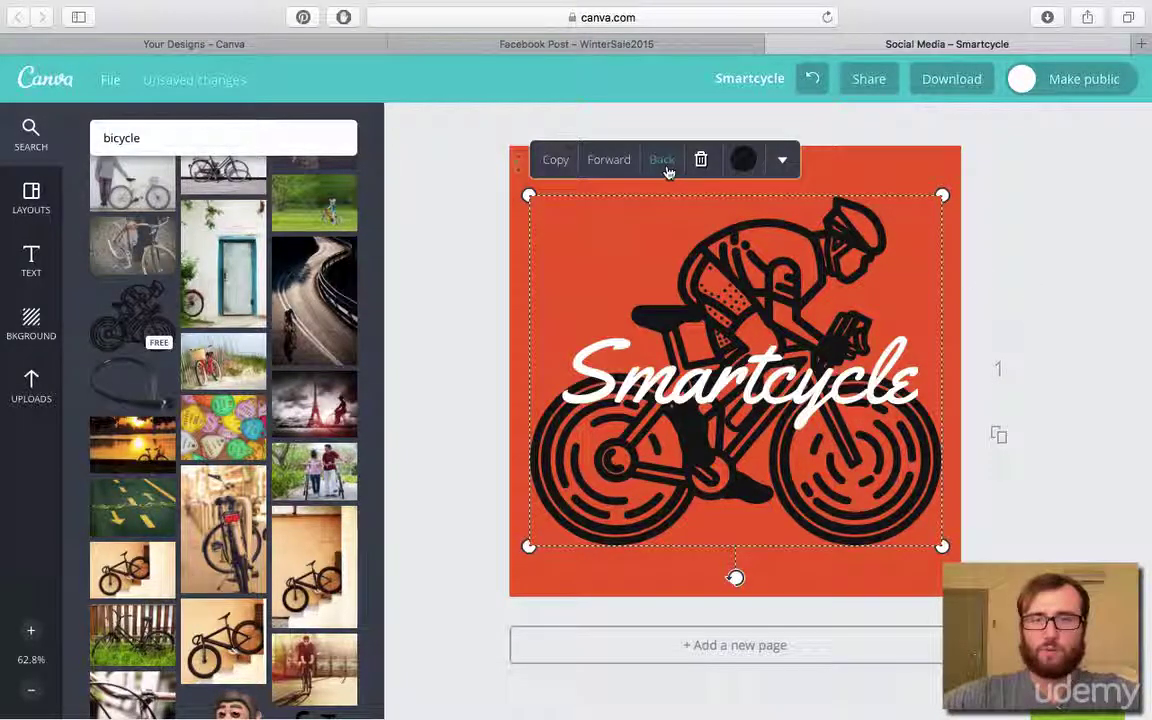
left_click(669, 172)
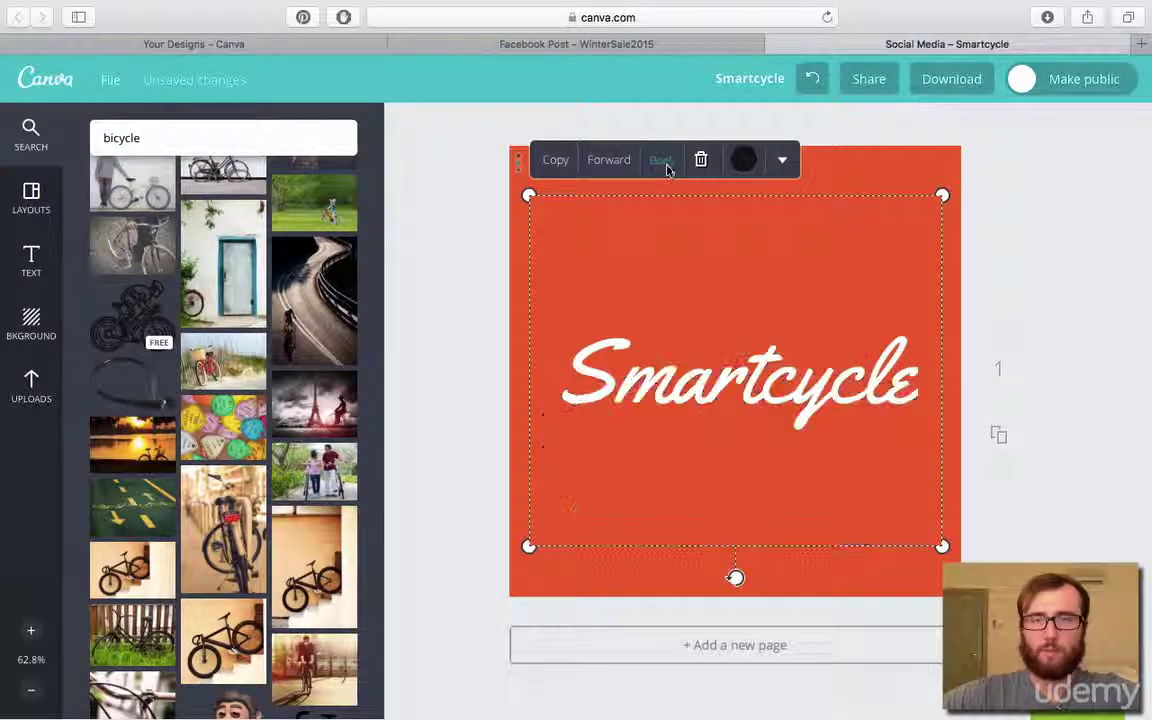
left_click(609, 167)
Check the transparency setting of the cyclist illustration in the WinterSale2015 design
left_click(782, 159)
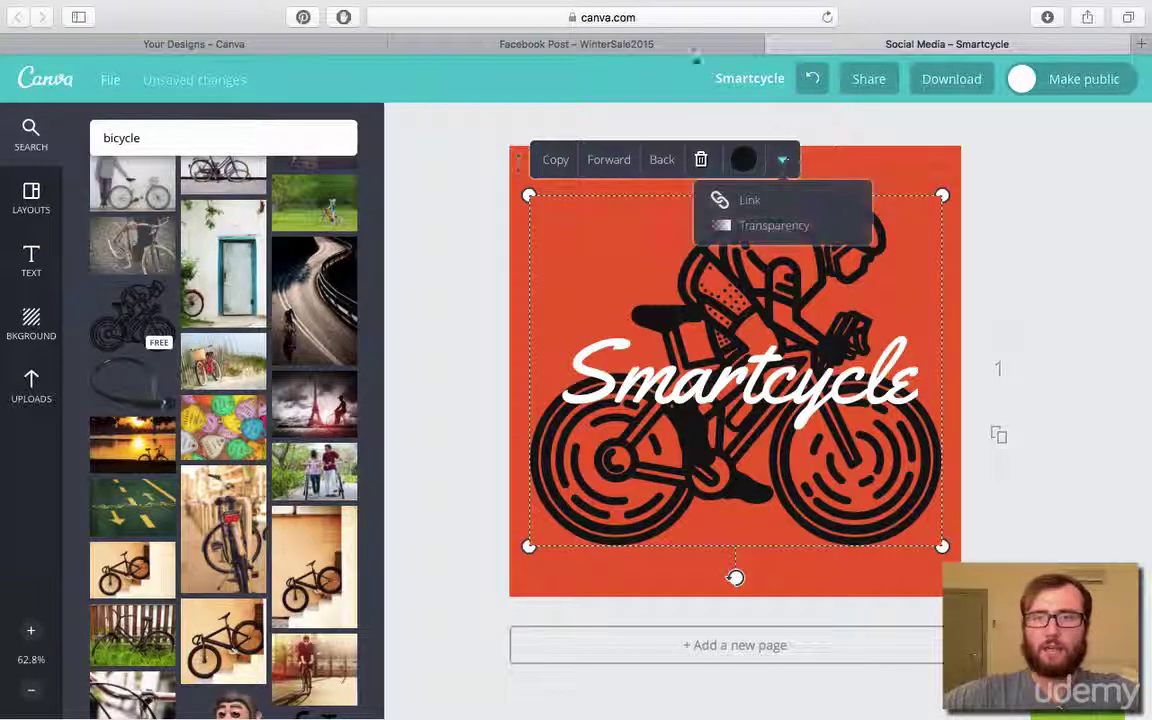
left_click(576, 44)
left_click(550, 398)
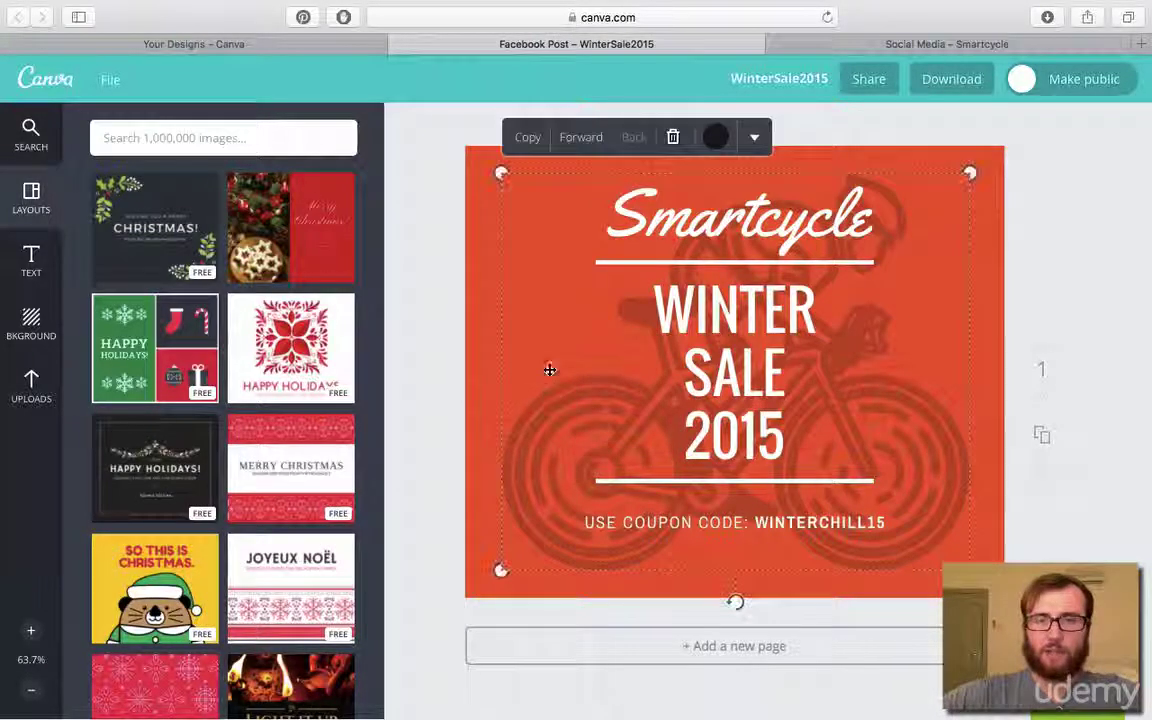
left_click(754, 137)
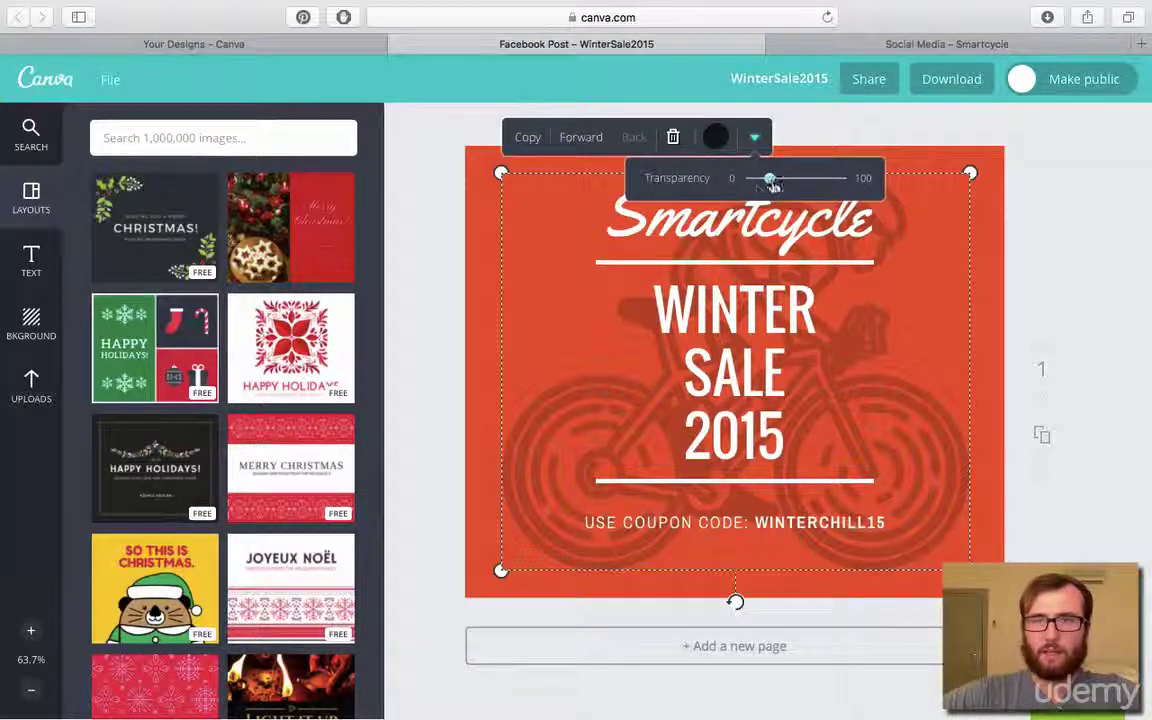
Lower the transparency value of the cyclist in the Smartcycle design to match the faded cyclist in WinterSale2015
left_click(947, 44)
left_click(782, 159)
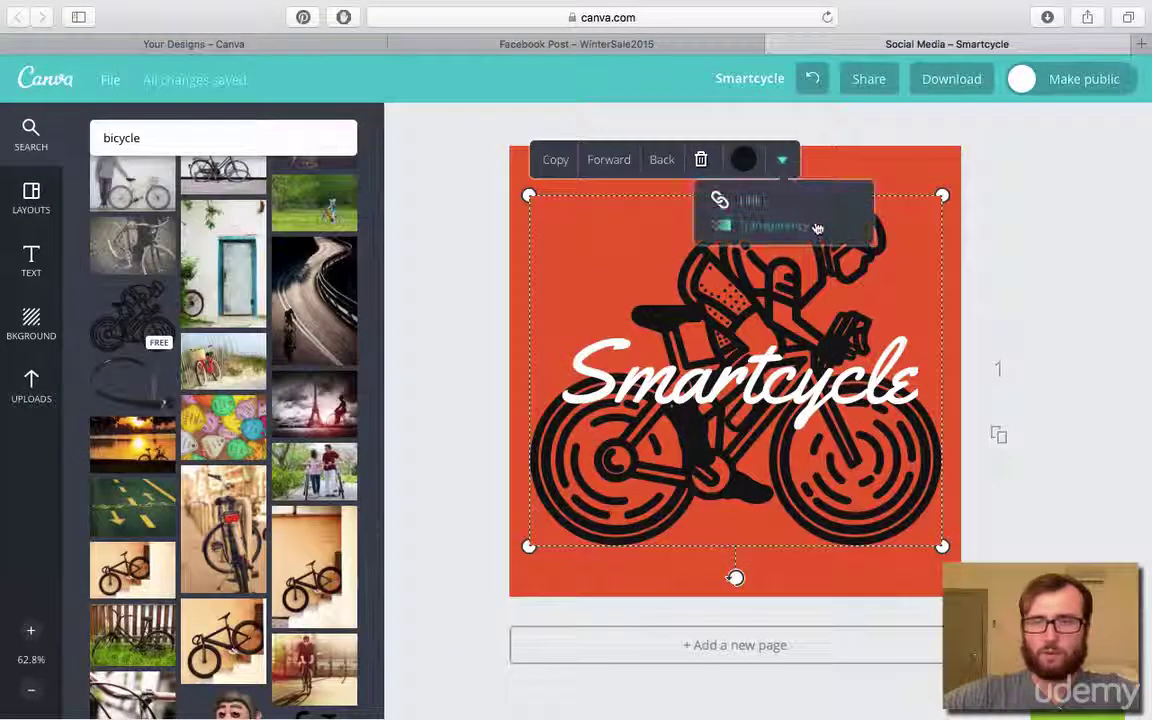
left_click_drag(869, 207, 803, 208)
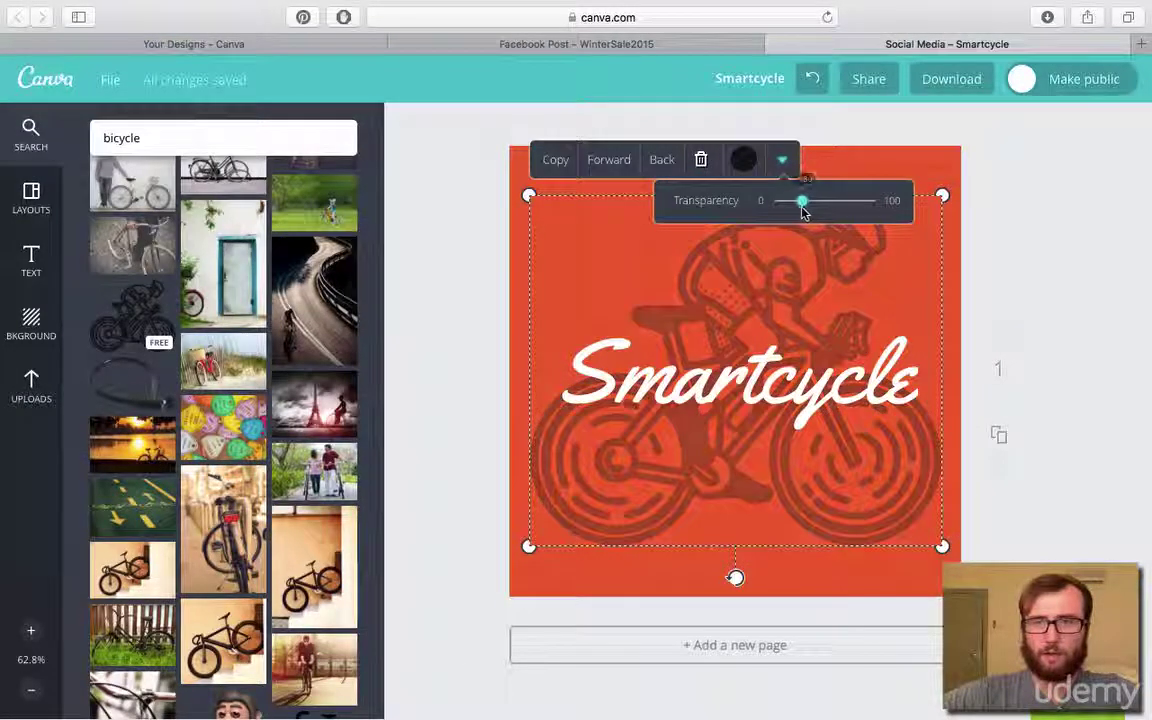
left_click(672, 48)
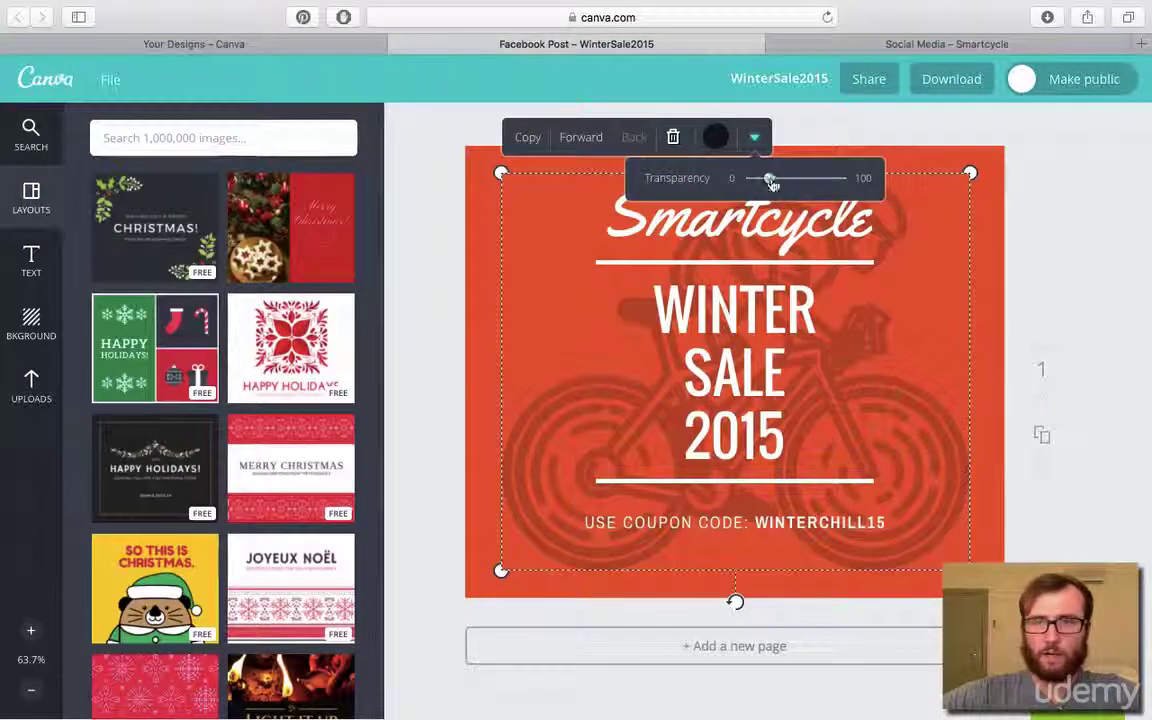
left_click(846, 46)
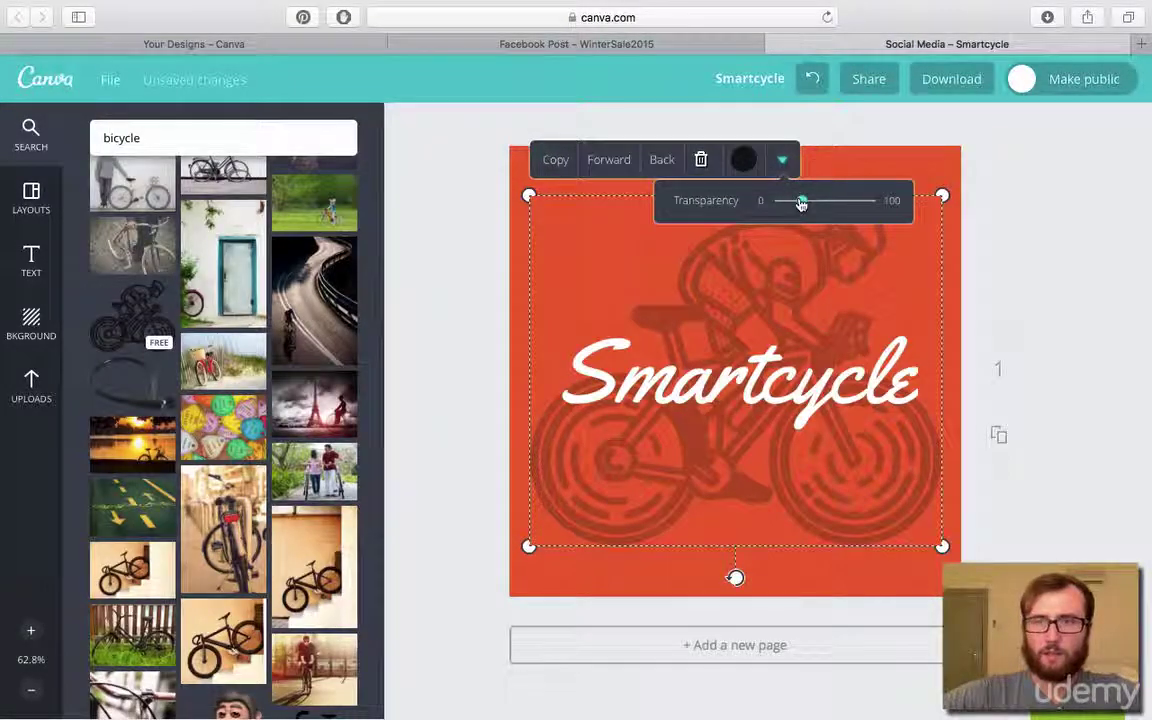
left_click_drag(802, 204, 799, 209)
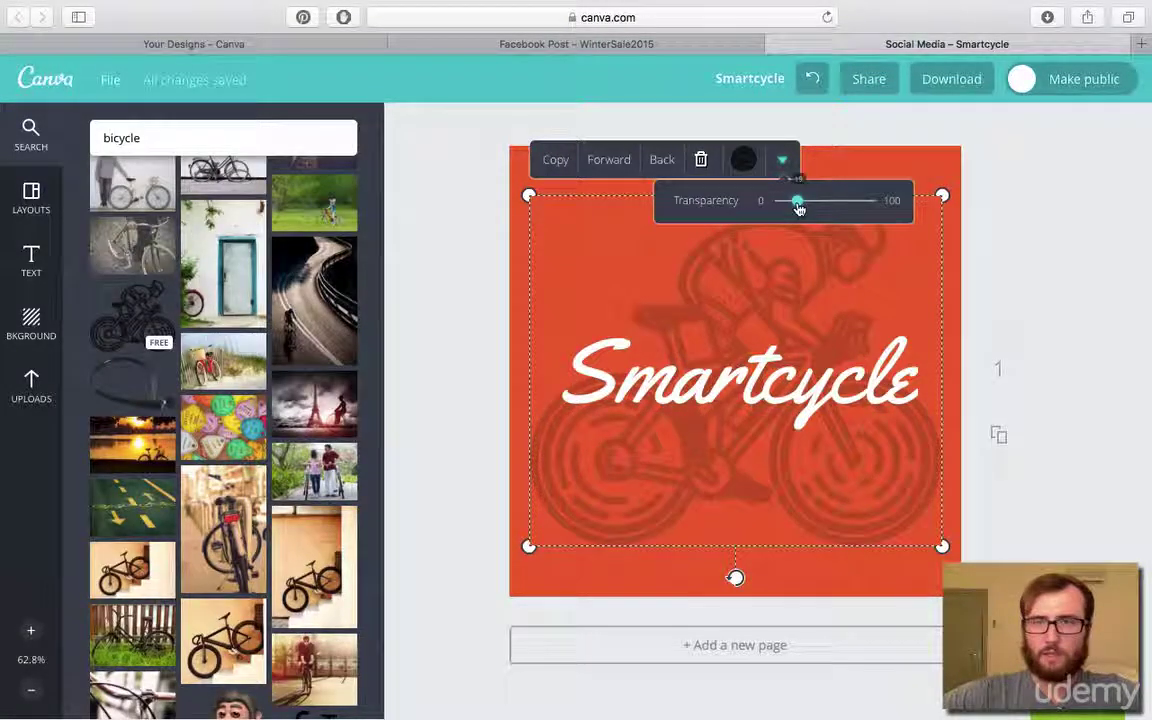
left_click(1012, 290)
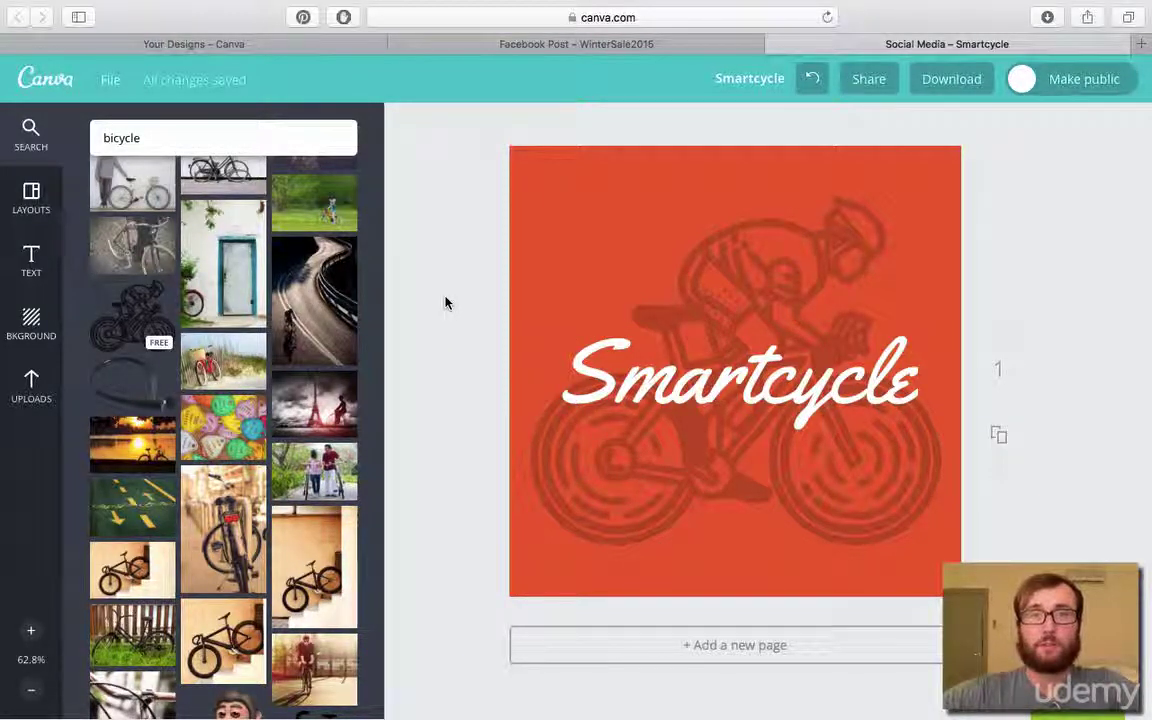
Create a new Facebook Cover design (851px × 315px) and close the WinterSale2015 design
left_click(256, 46)
left_click(1076, 227)
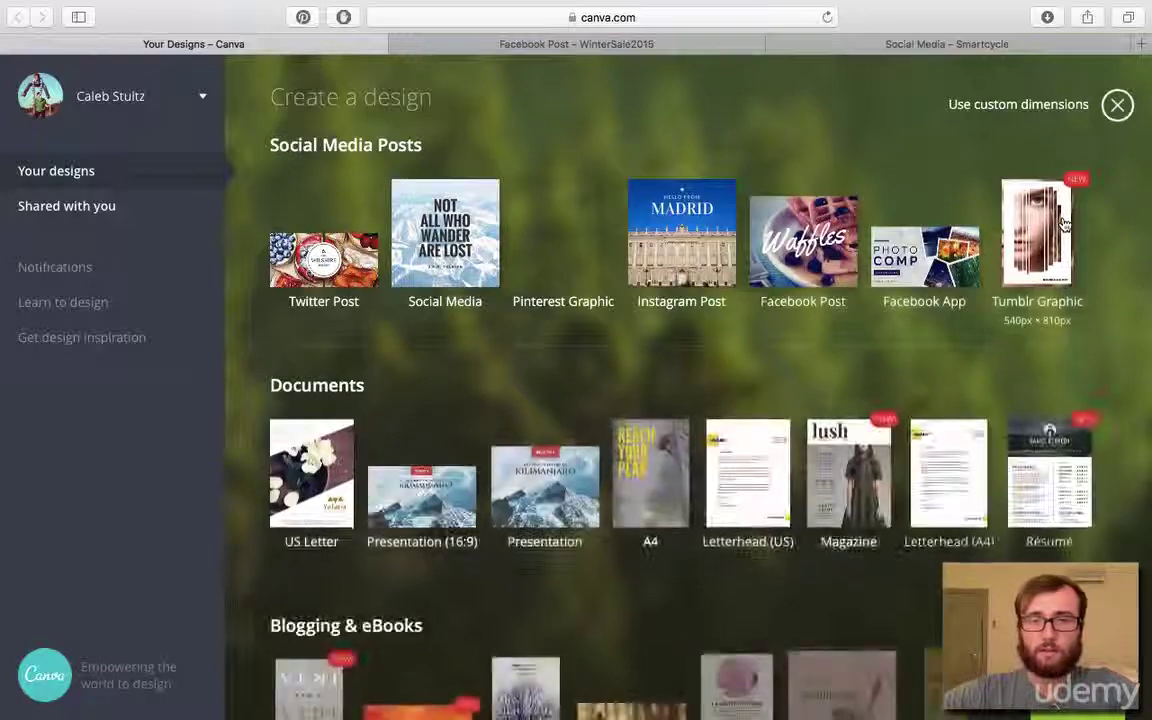
scroll(1062, 224, "down", 7)
scroll(1060, 227, "down", 3)
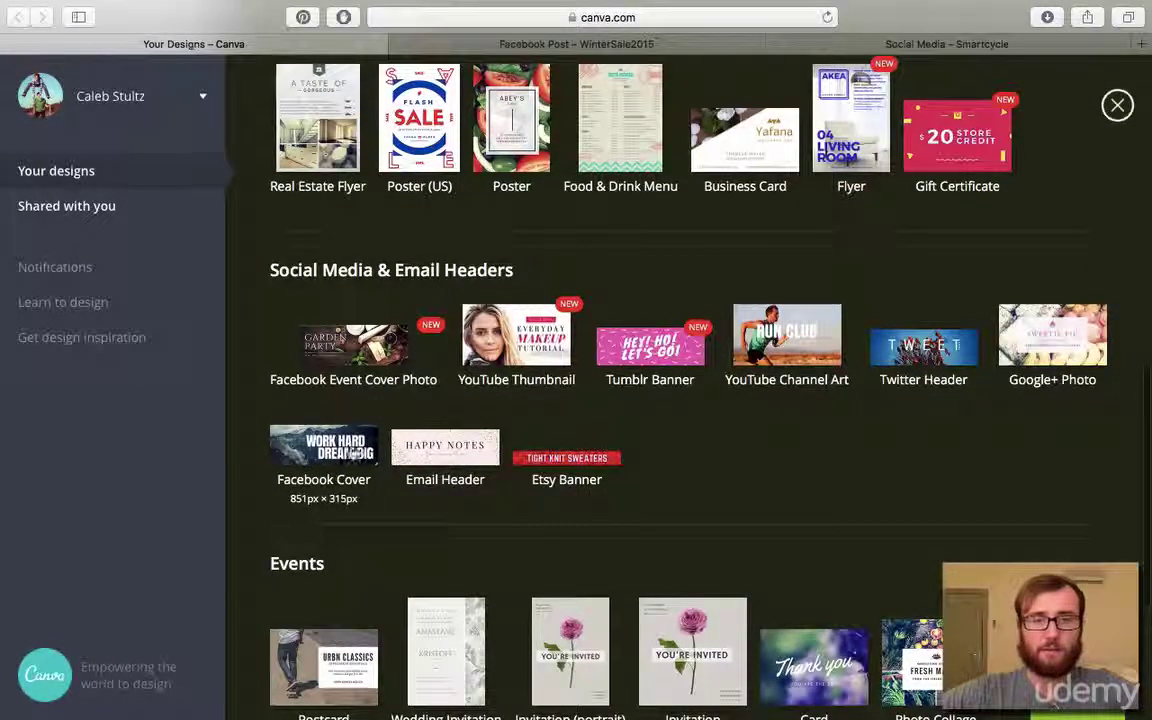
left_click(340, 452)
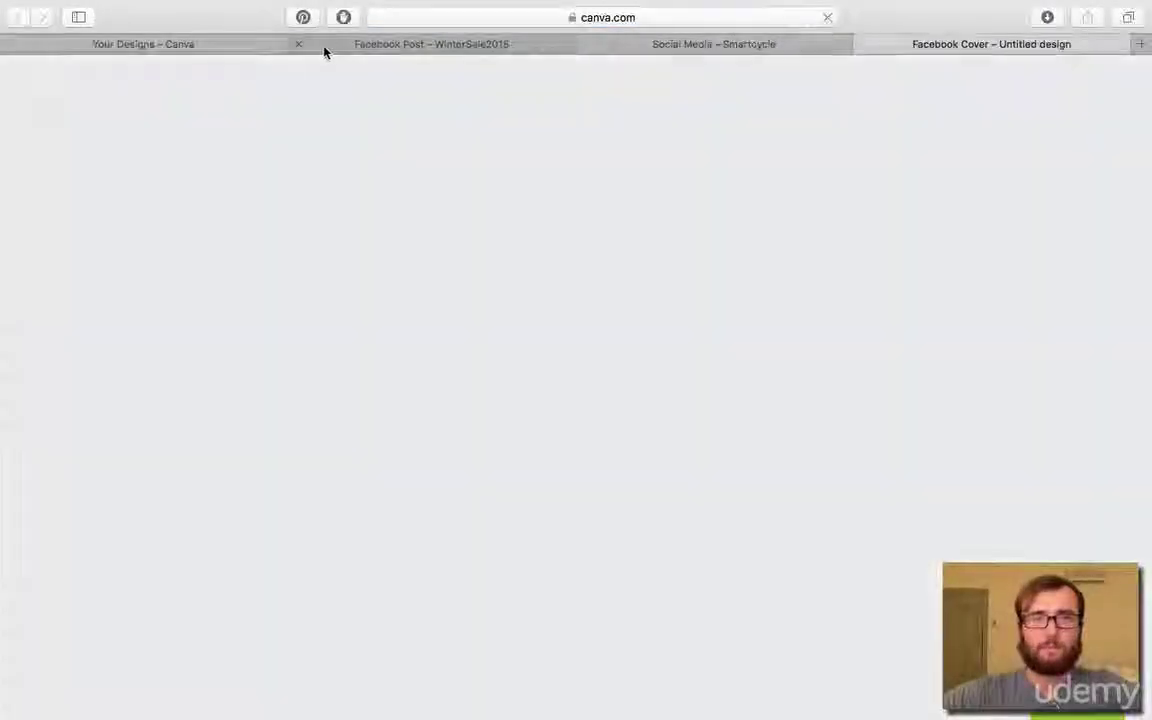
left_click(299, 44)
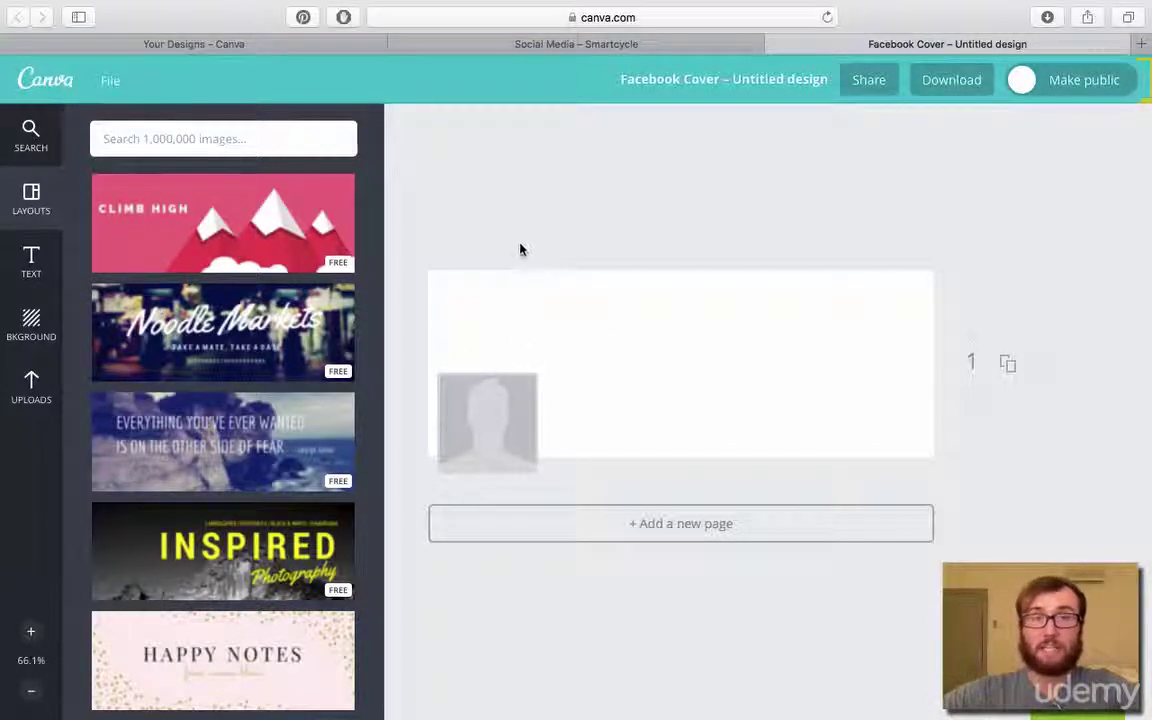
Apply the free CLIMB HIGH layout to the Facebook cover and set its background colour to ec6433
left_click(257, 236)
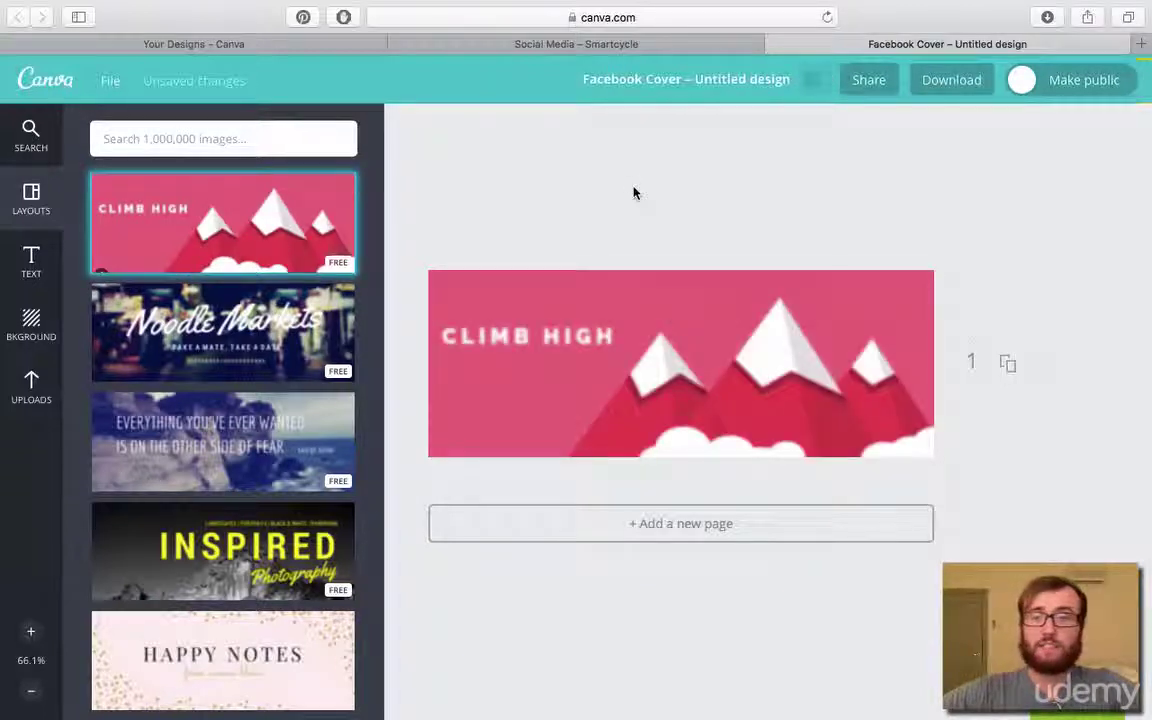
left_click(695, 277)
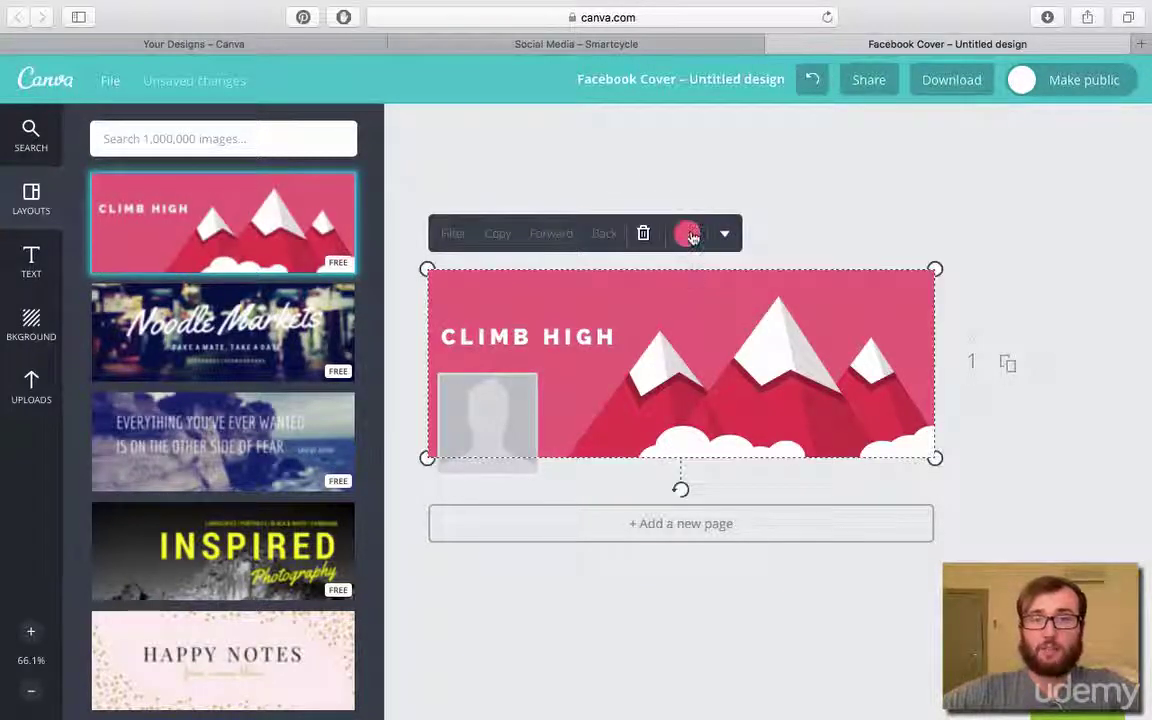
left_click(686, 233)
left_click(712, 382)
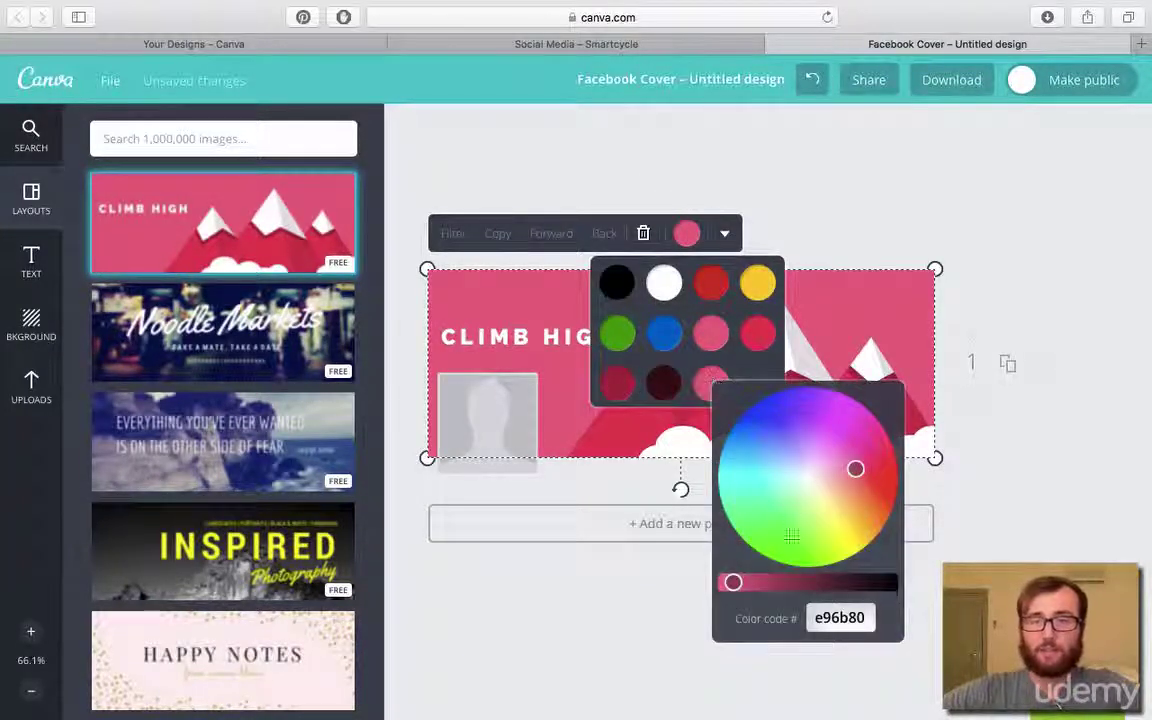
double_click(845, 617)
type("ec6433")
key("Escape")
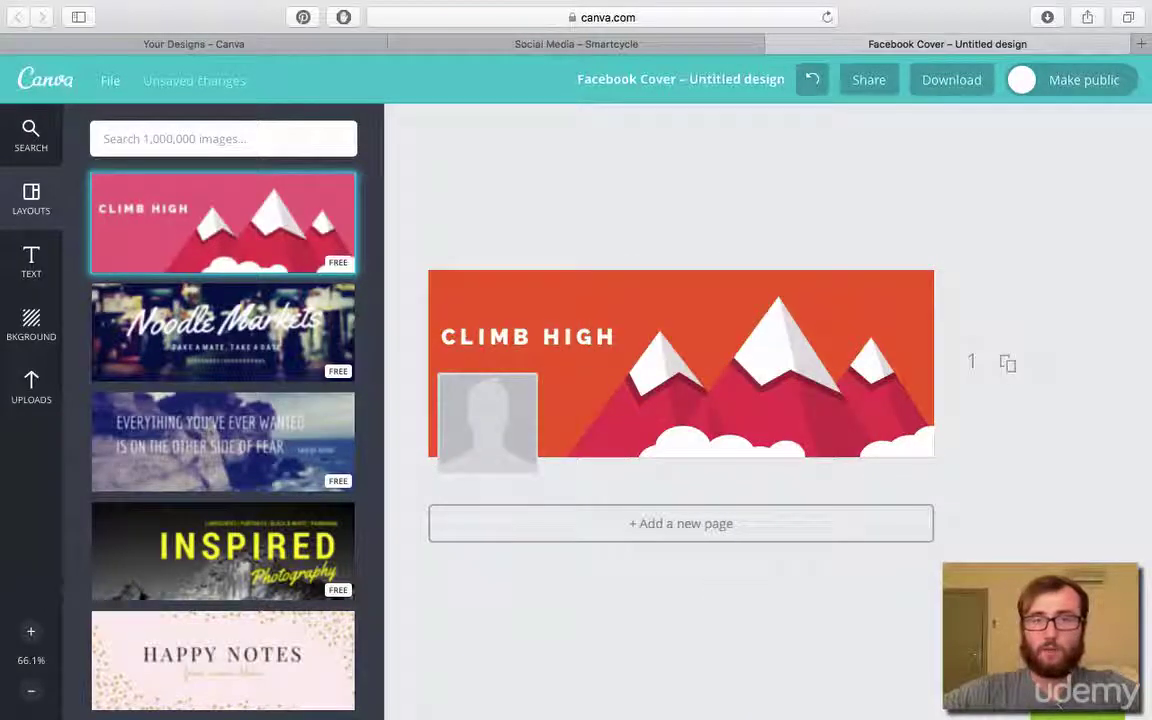
Recolour the bright pink-red slopes of the mountain illustration, starting from the background orange and shifting it to a redder custom shade
left_click(602, 438)
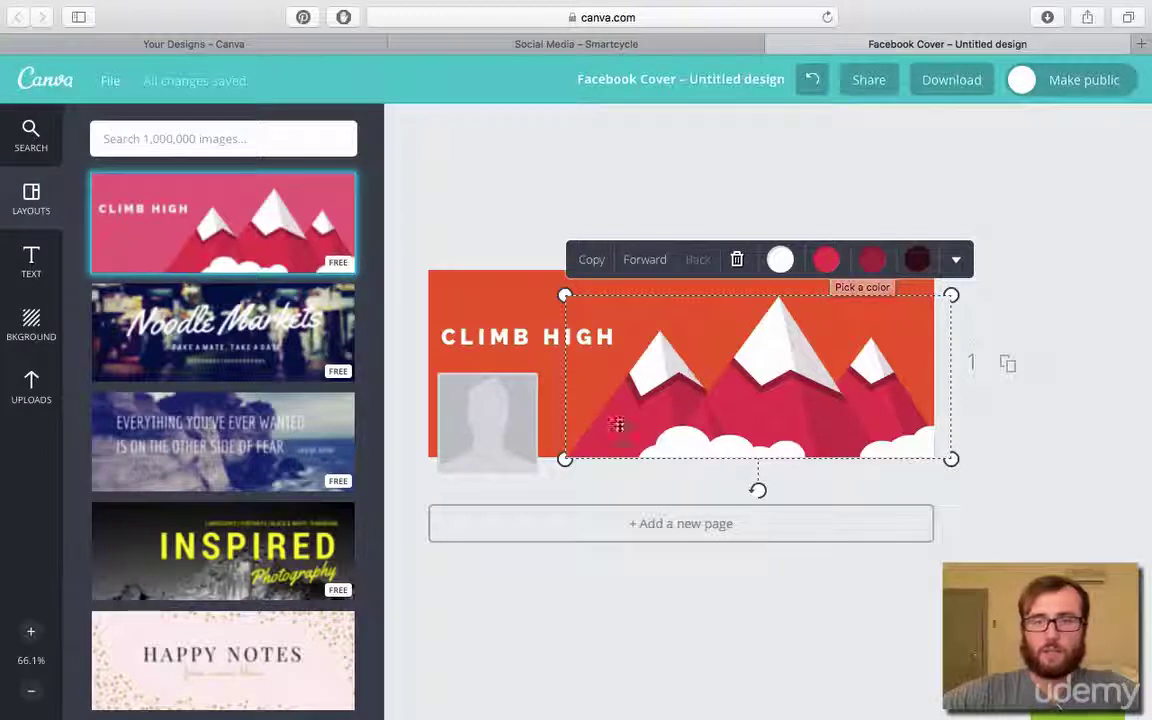
left_click(828, 261)
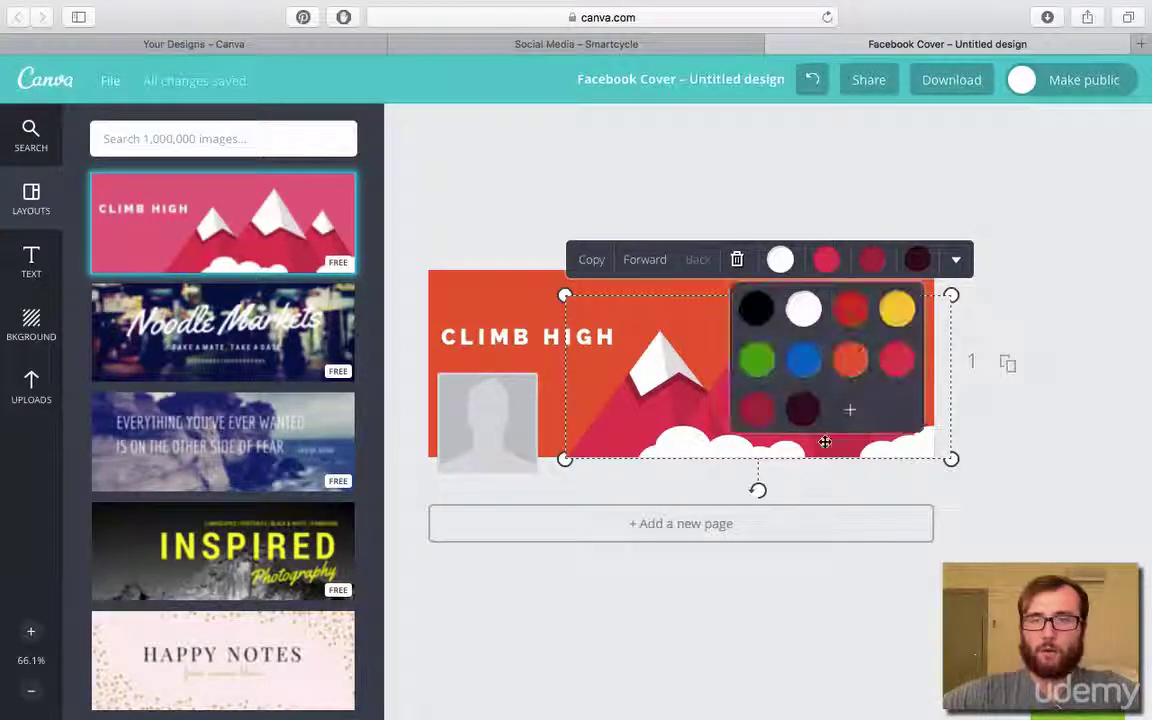
left_click(851, 362)
left_click(846, 411)
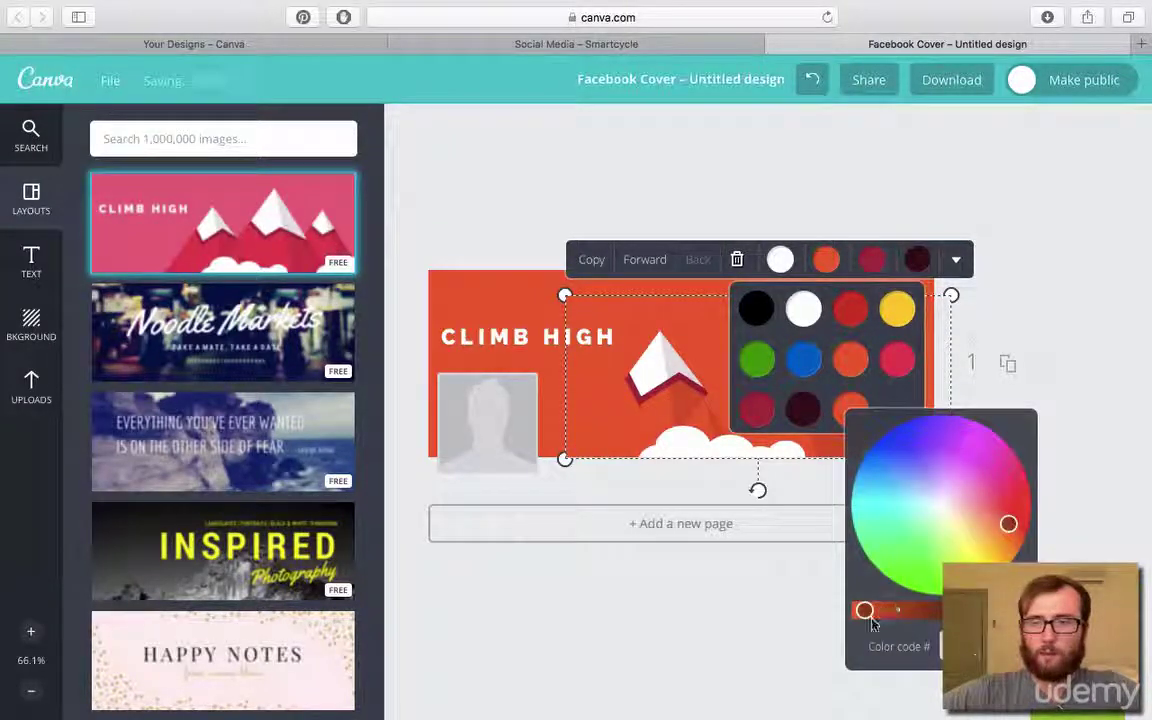
left_click_drag(1008, 523, 998, 523)
left_click_drag(1016, 525, 1016, 533)
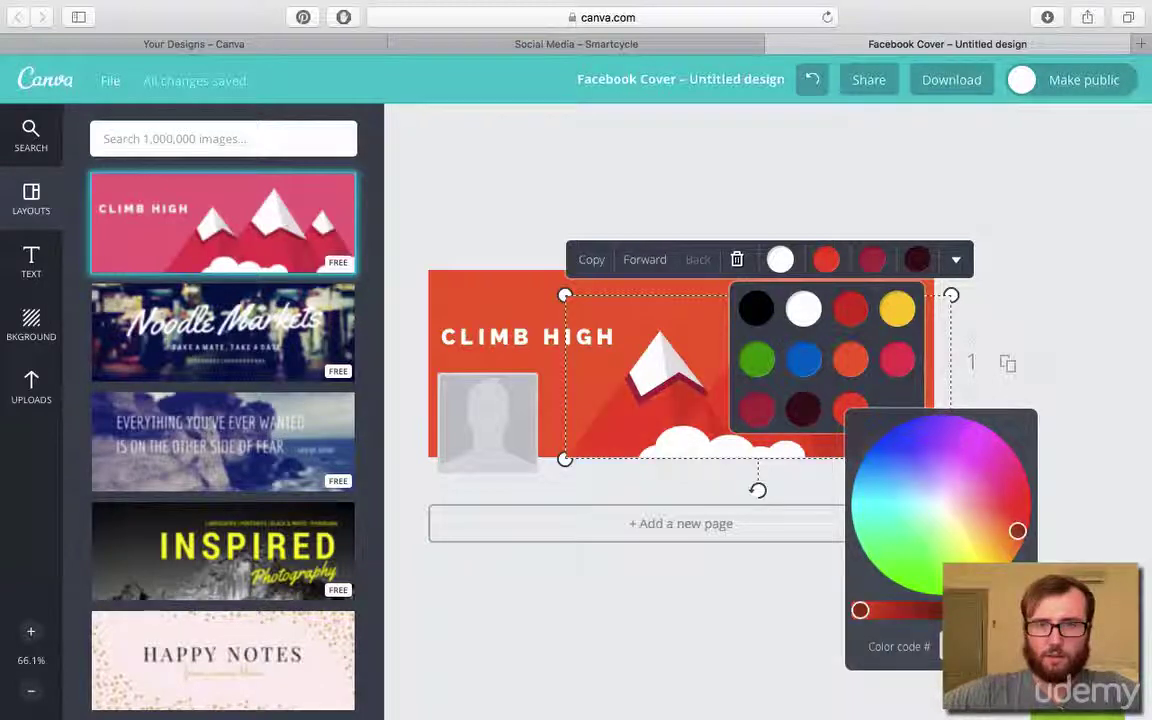
Recolour the mountains' darker crimson shading with a darkened version of the new custom red
left_click(866, 265)
left_click(849, 409)
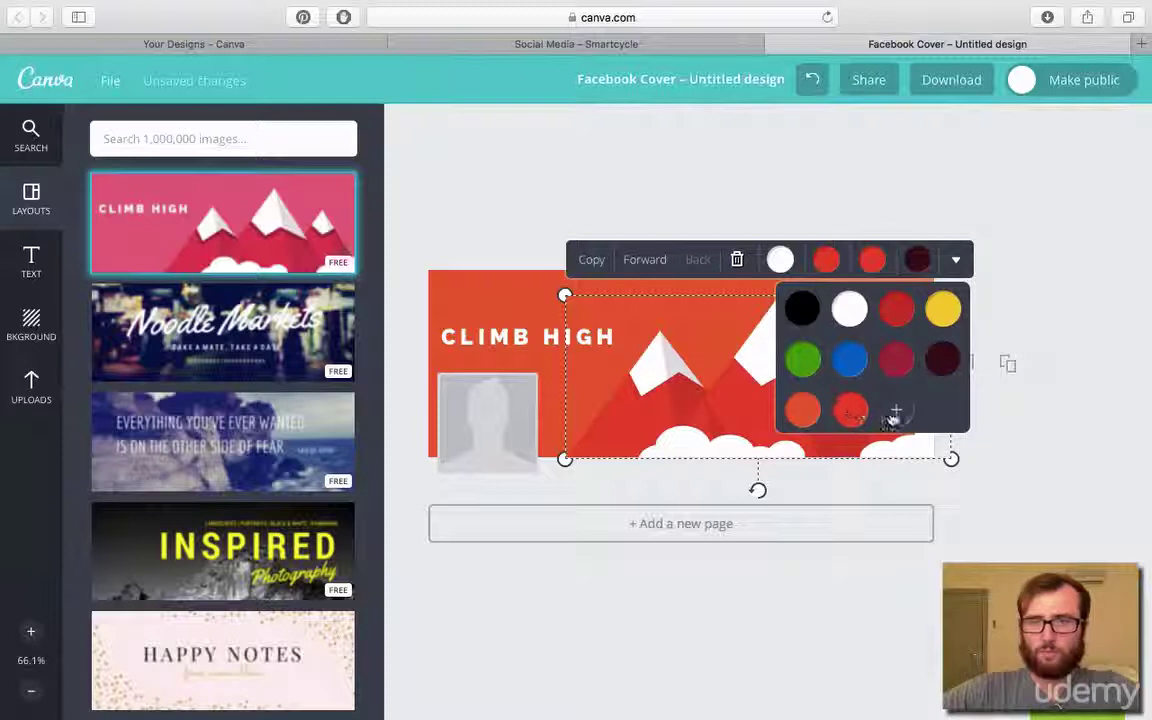
left_click(895, 412)
left_click_drag(913, 615, 943, 615)
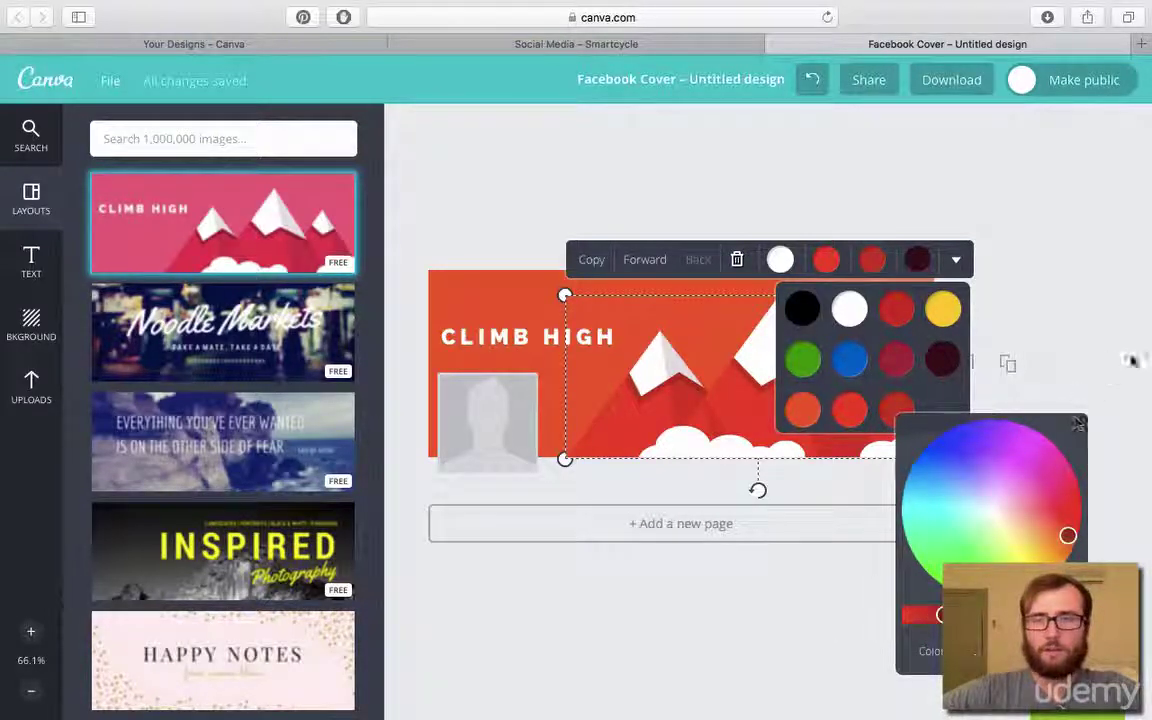
left_click(1133, 362)
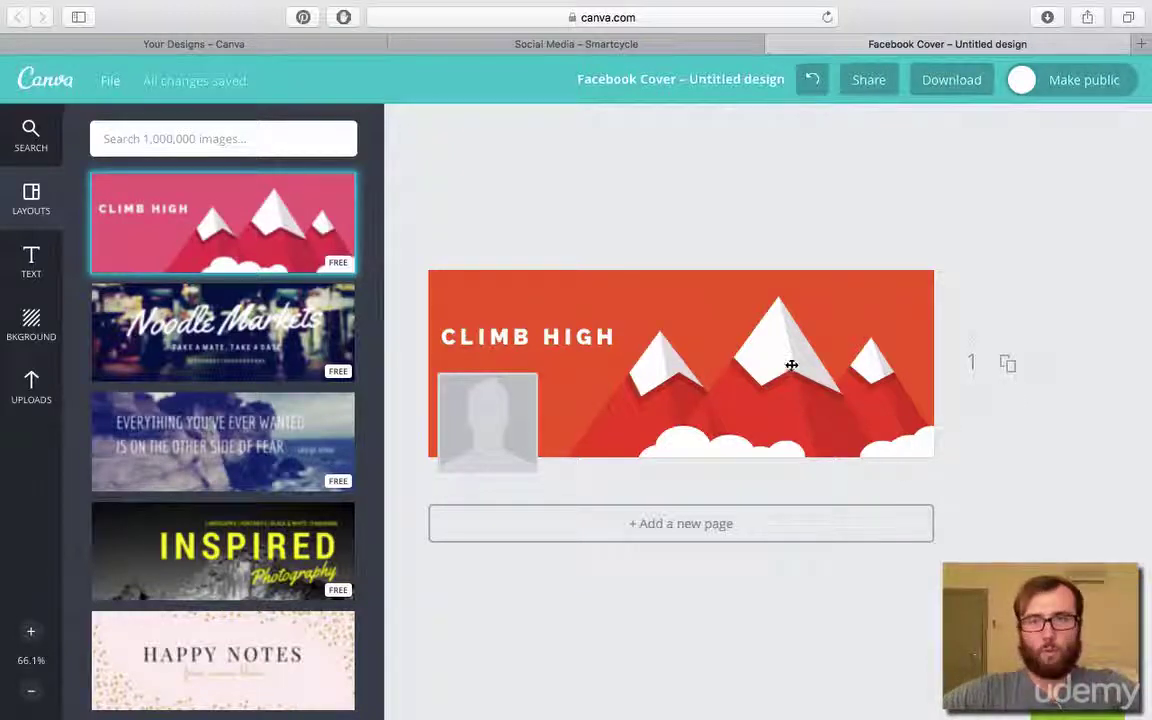
Replace the CLIMB HIGH heading with LIVE SUSTAINABLY, widen its text box to fit one line, and move it higher on the cover
left_click(545, 338)
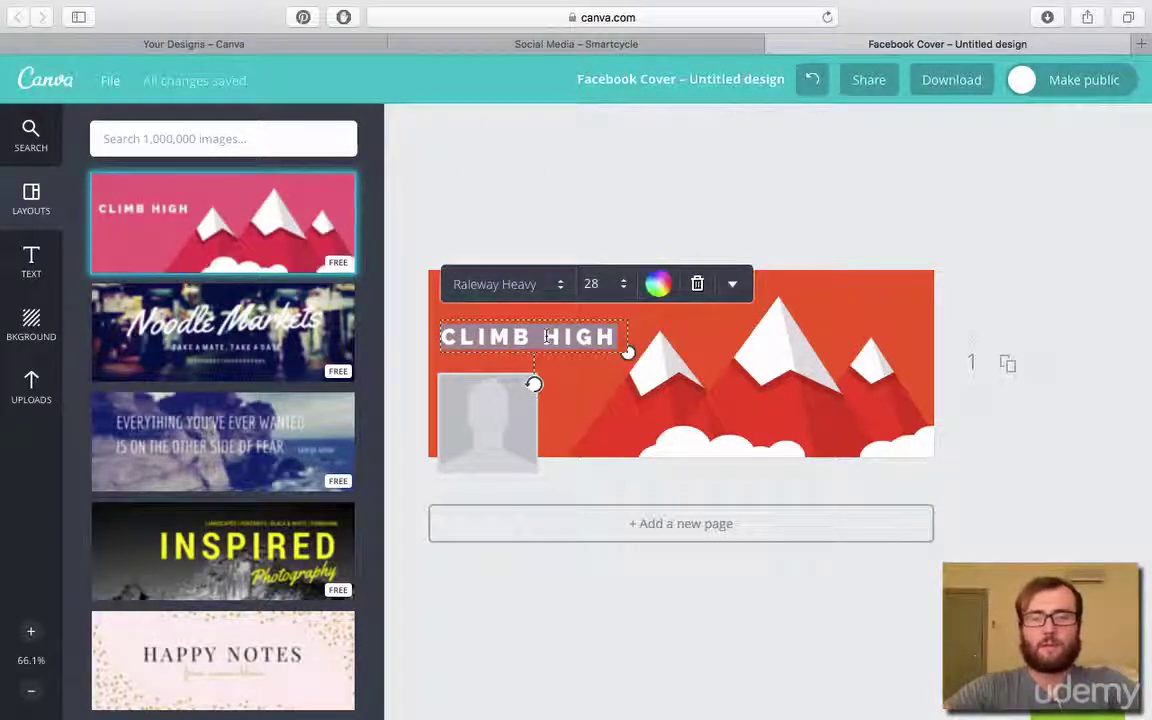
type("Live")
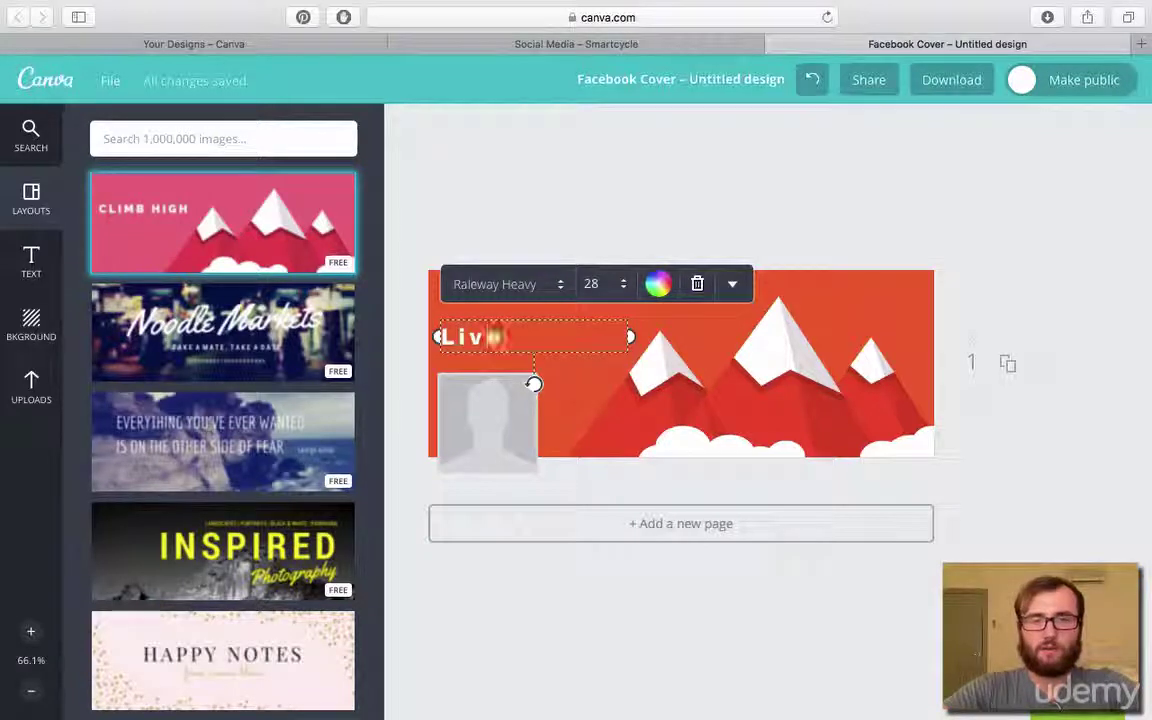
type(" S")
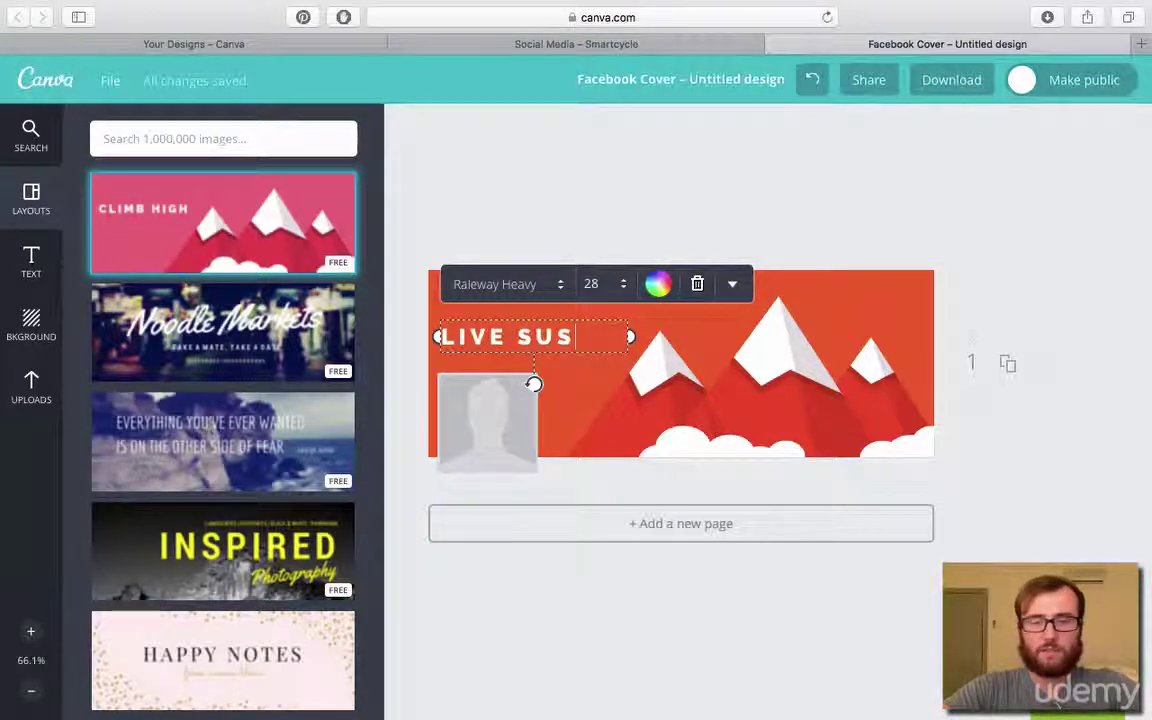
type("ustainably")
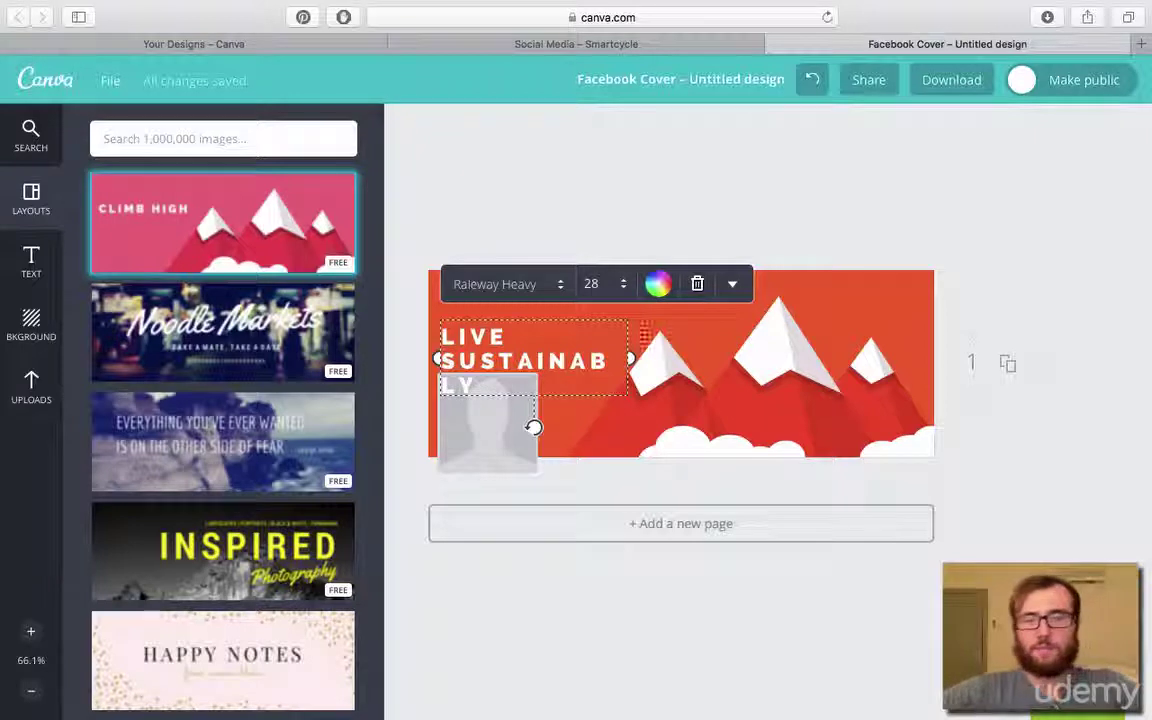
left_click_drag(631, 358, 737, 356)
left_click_drag(676, 334, 710, 314)
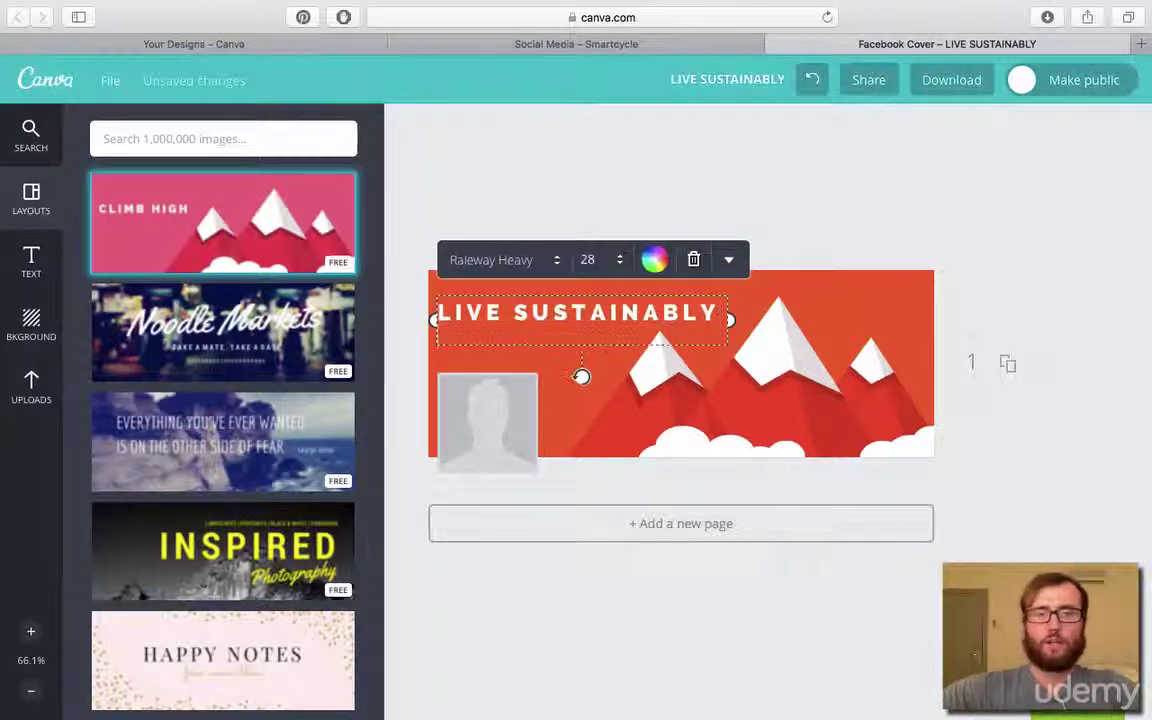
Add "with" below LIVE SUSTAINABLY, separate the two lines with a blank line, and shift the text slightly inward from the cover's edges
type("with")
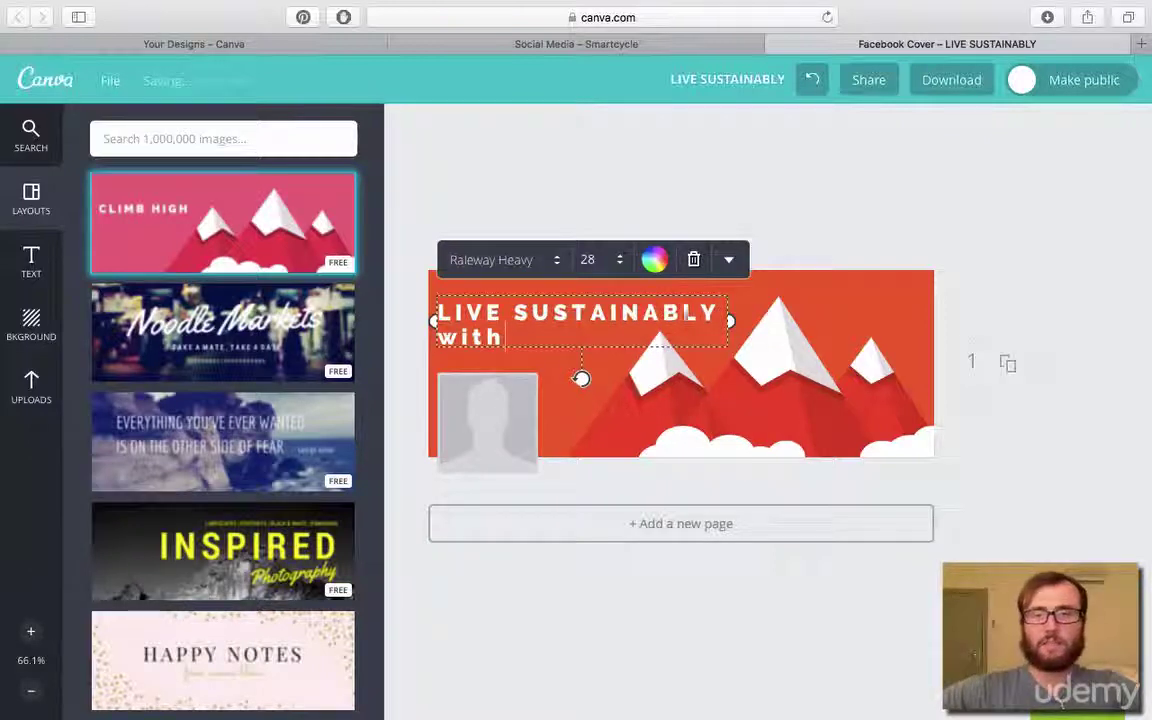
left_click(710, 262)
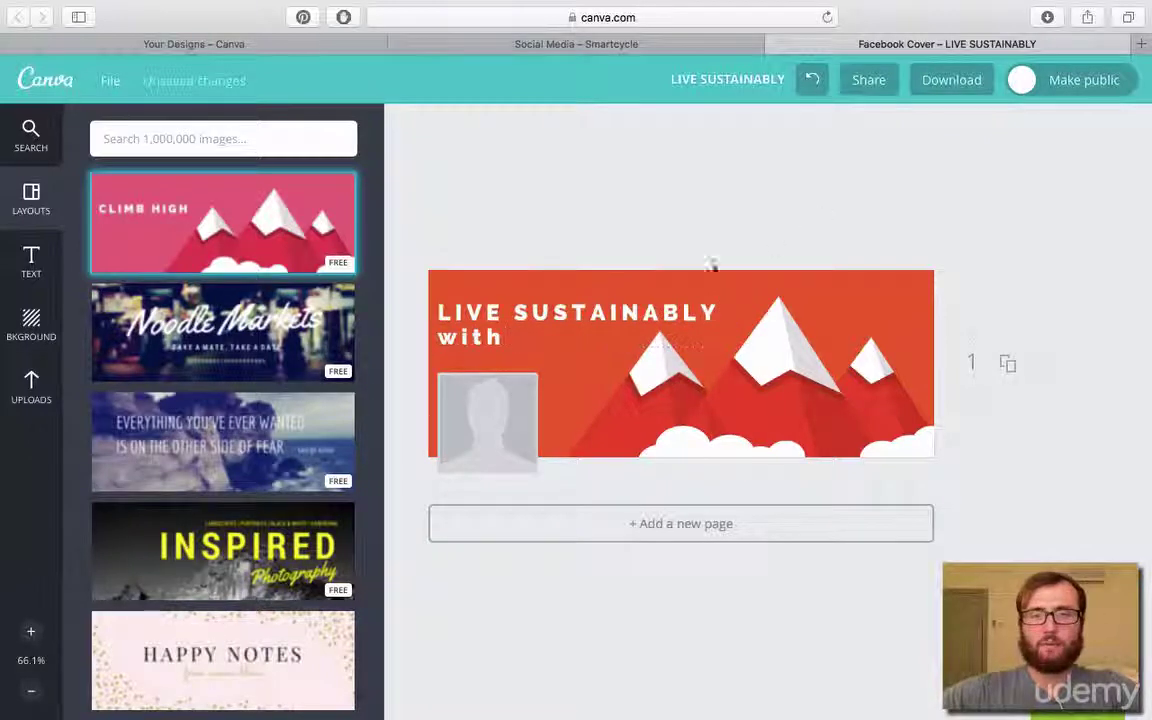
left_click(586, 311)
left_click(722, 314)
key("Return")
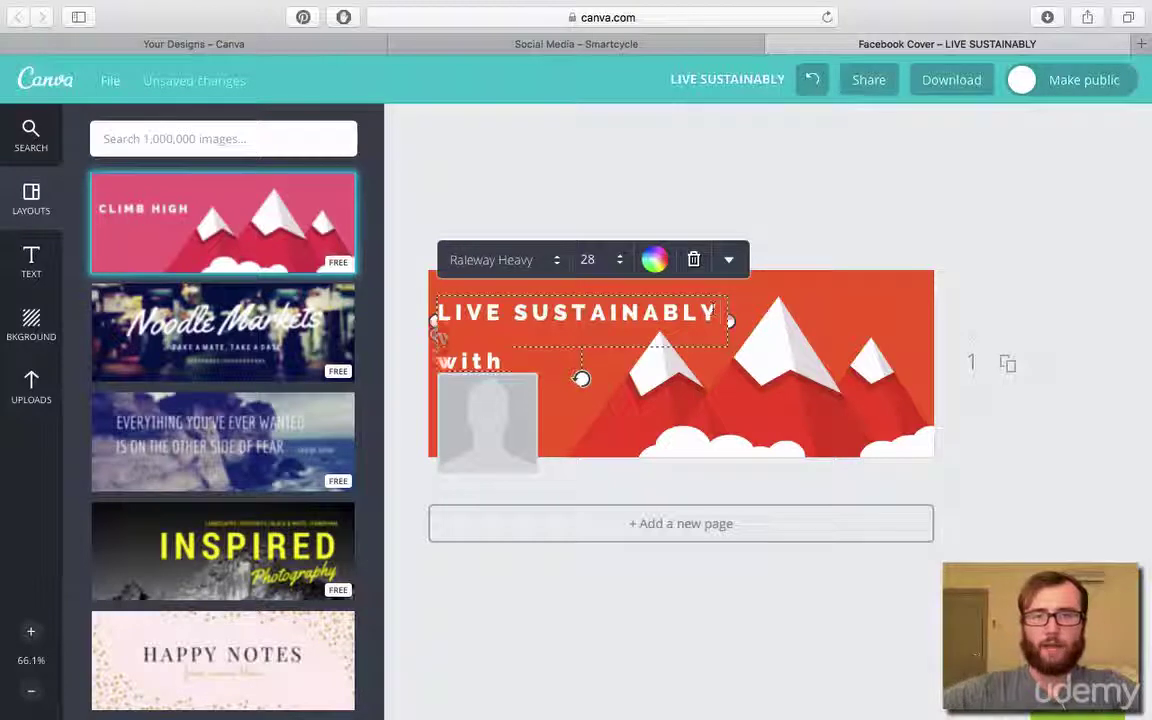
left_click(773, 220)
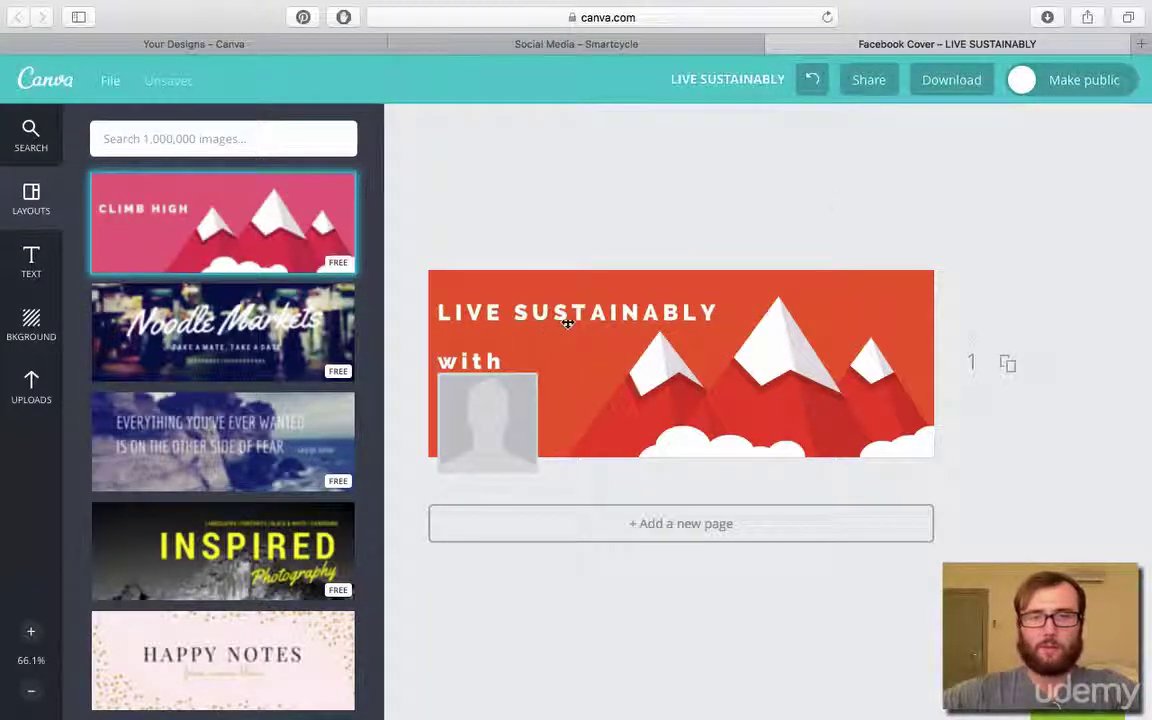
left_click_drag(567, 322, 587, 313)
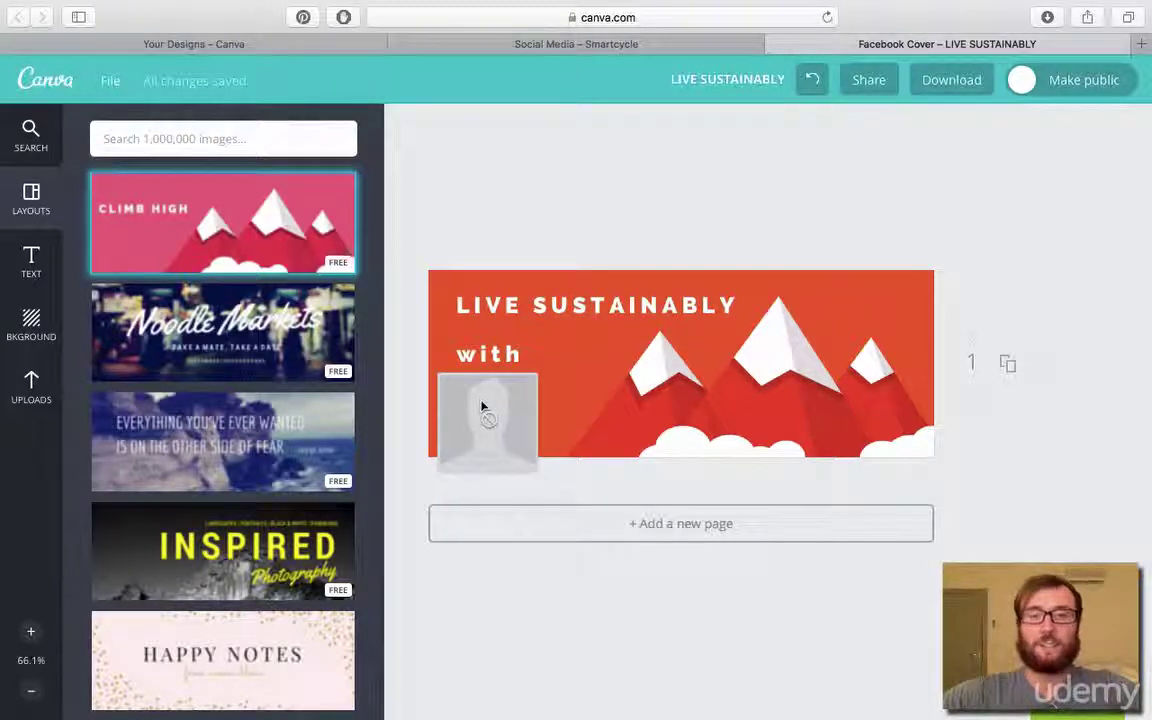
Remove the blank line between LIVE SUSTAINABLY and "with", and shift the text block slightly lower above the profile picture
left_click(526, 314)
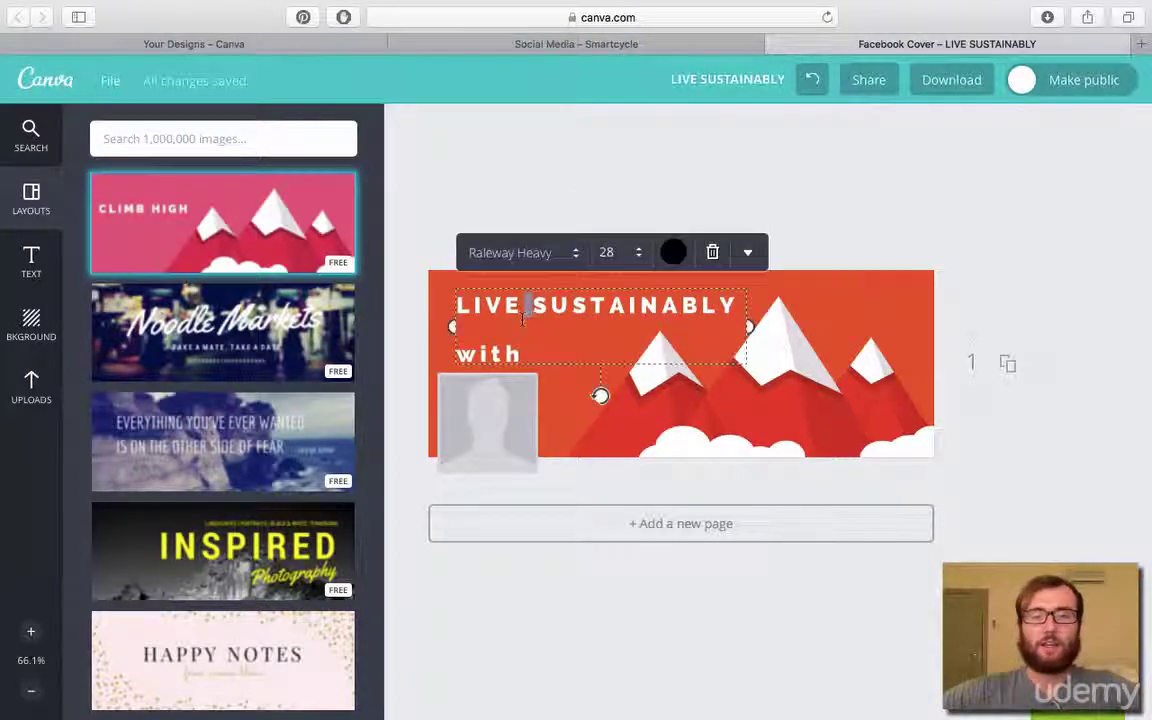
key("Escape")
left_click(499, 338)
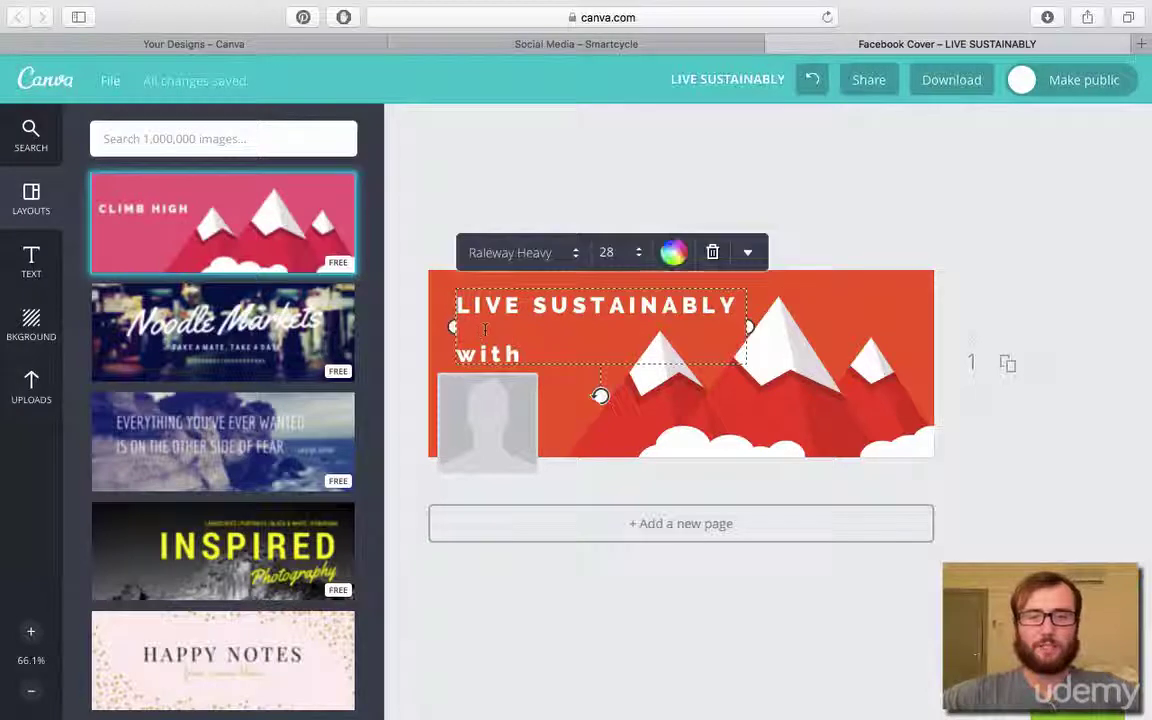
key("BackSpace")
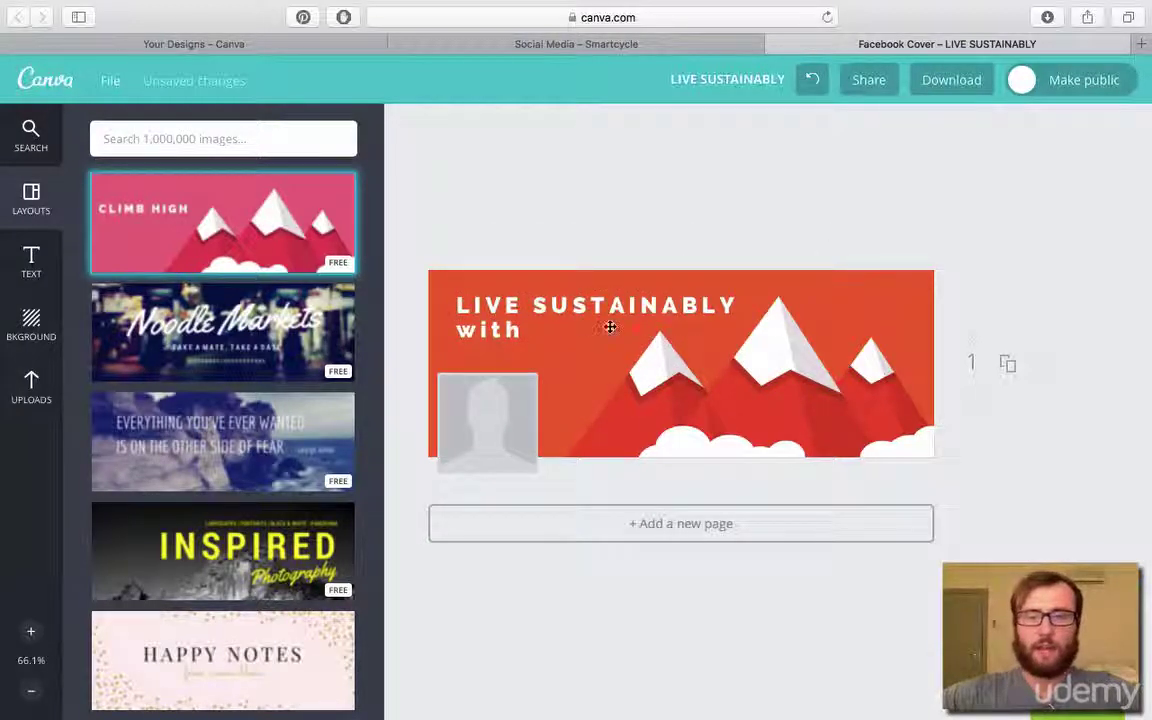
left_click_drag(609, 309, 620, 323)
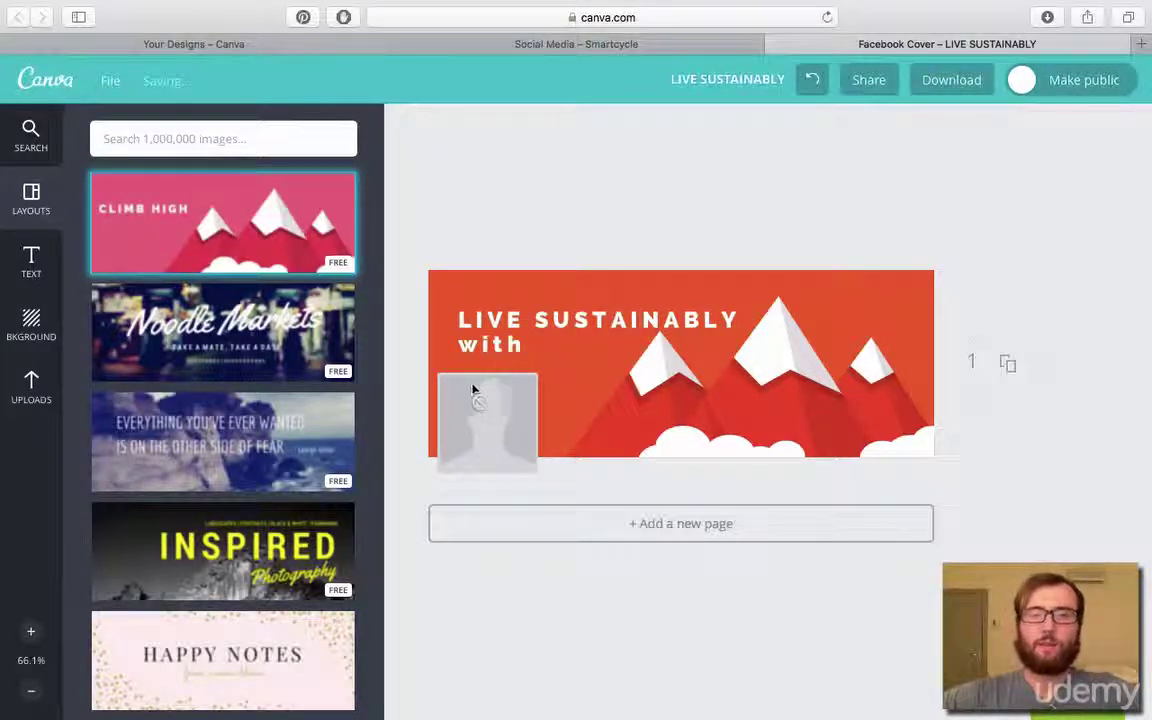
Replace the Facebook cover's mountain layout with the yellow EXPLORE SPAIN layout
left_click(657, 48)
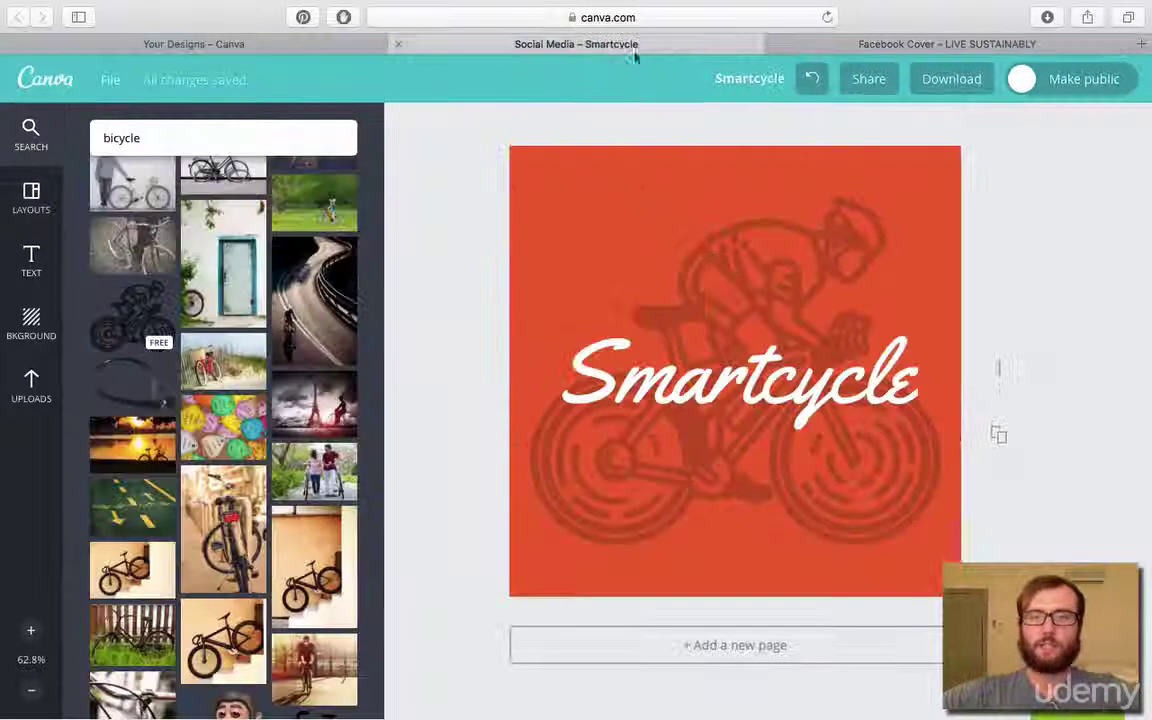
left_click(897, 40)
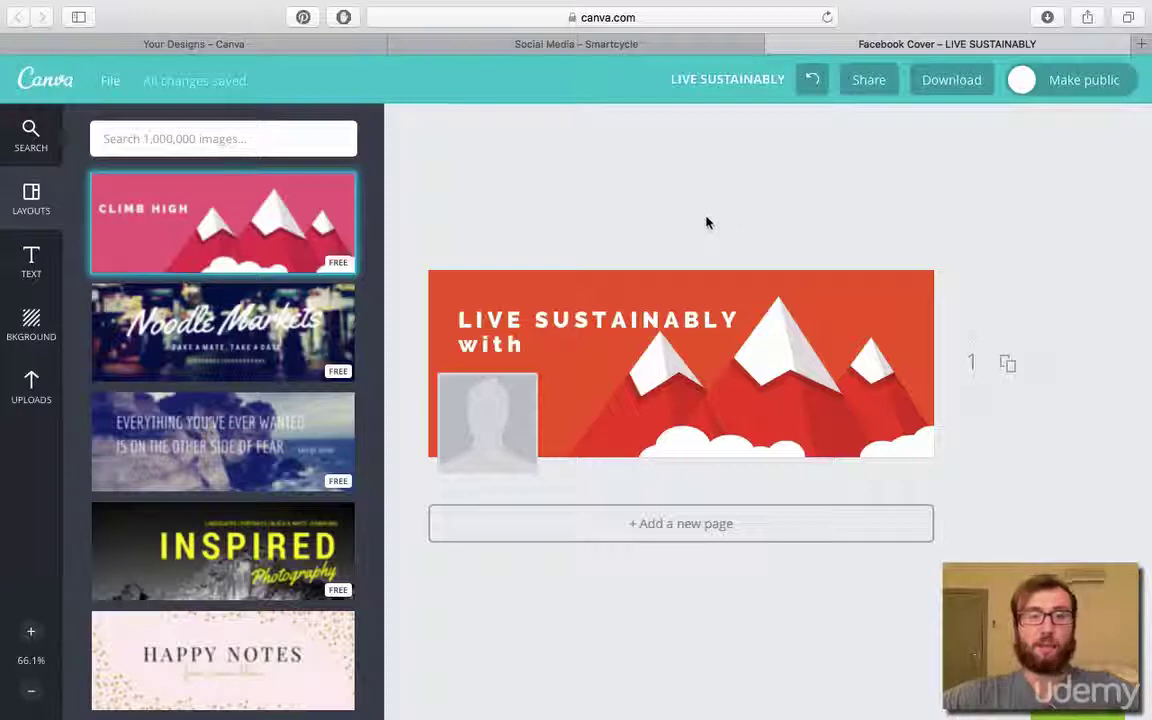
scroll(200, 405, "down", 10)
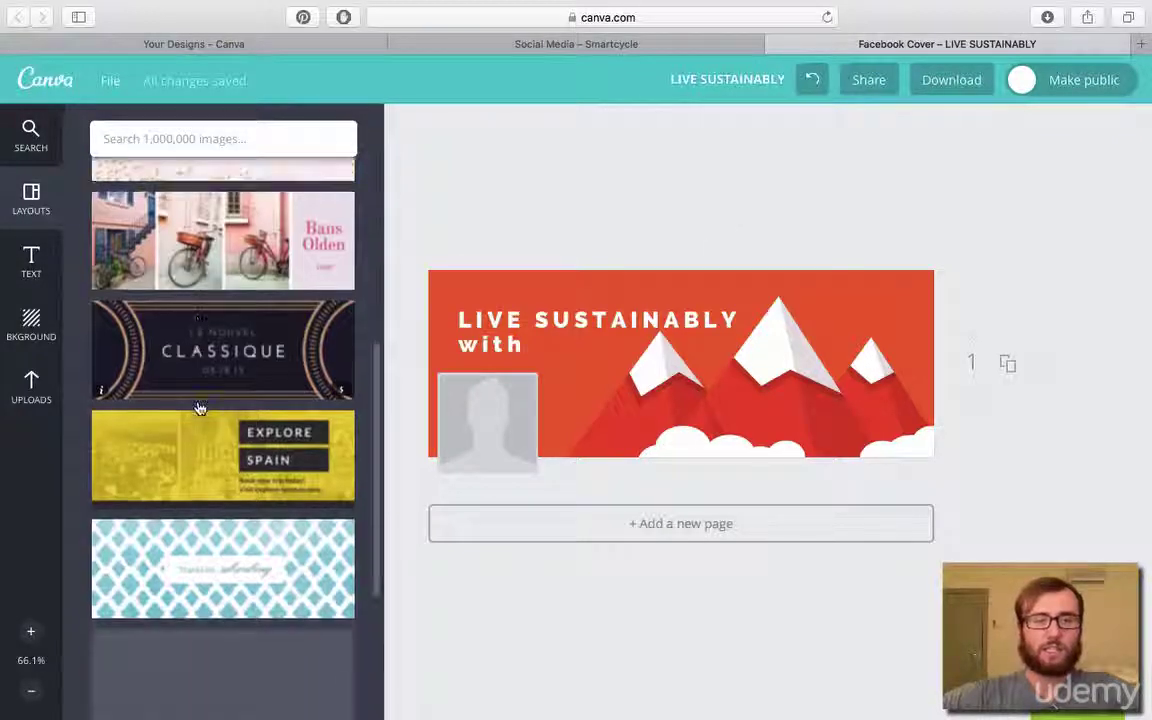
scroll(198, 405, "down", 1)
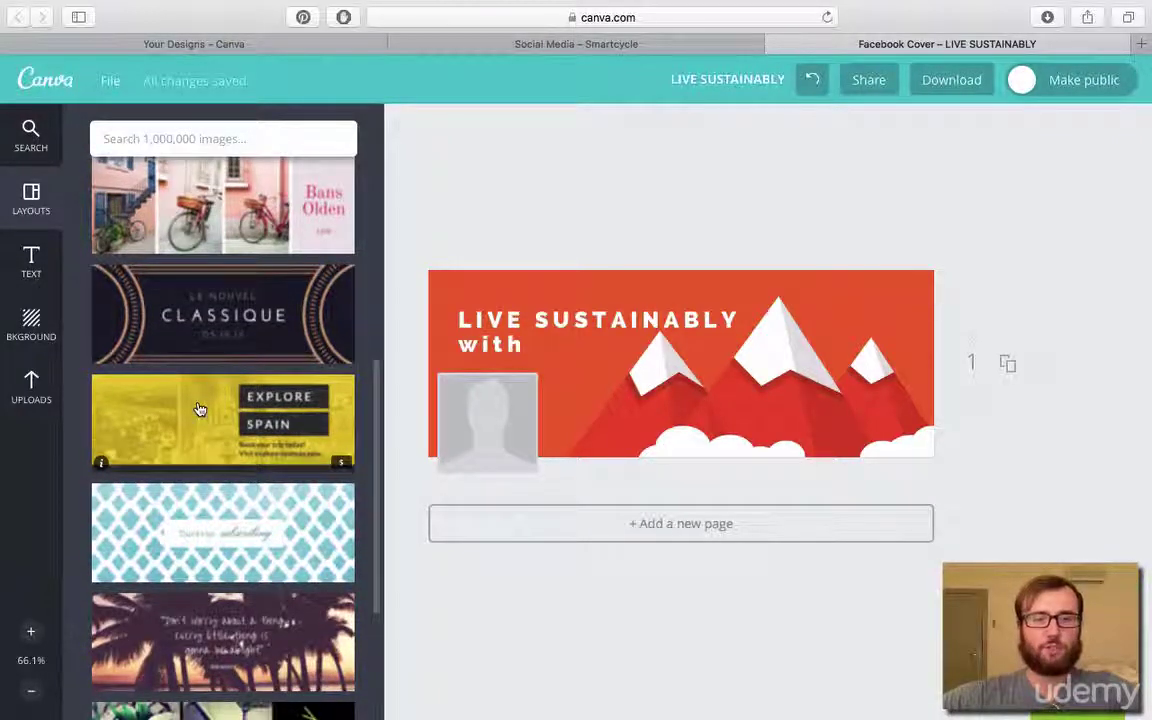
left_click(199, 409)
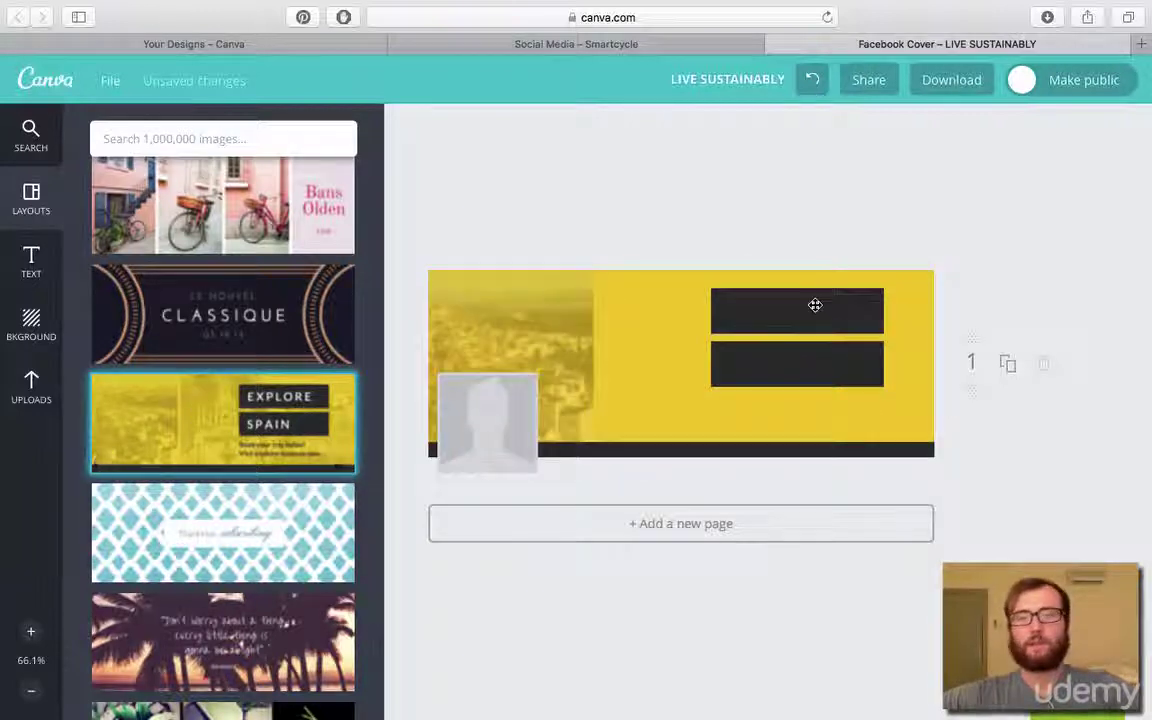
Replace EXPLORE with LIVE in the upper black bar and SPAIN with SUSTAINABLY in the lower one
left_click(807, 310)
type("LIVE")
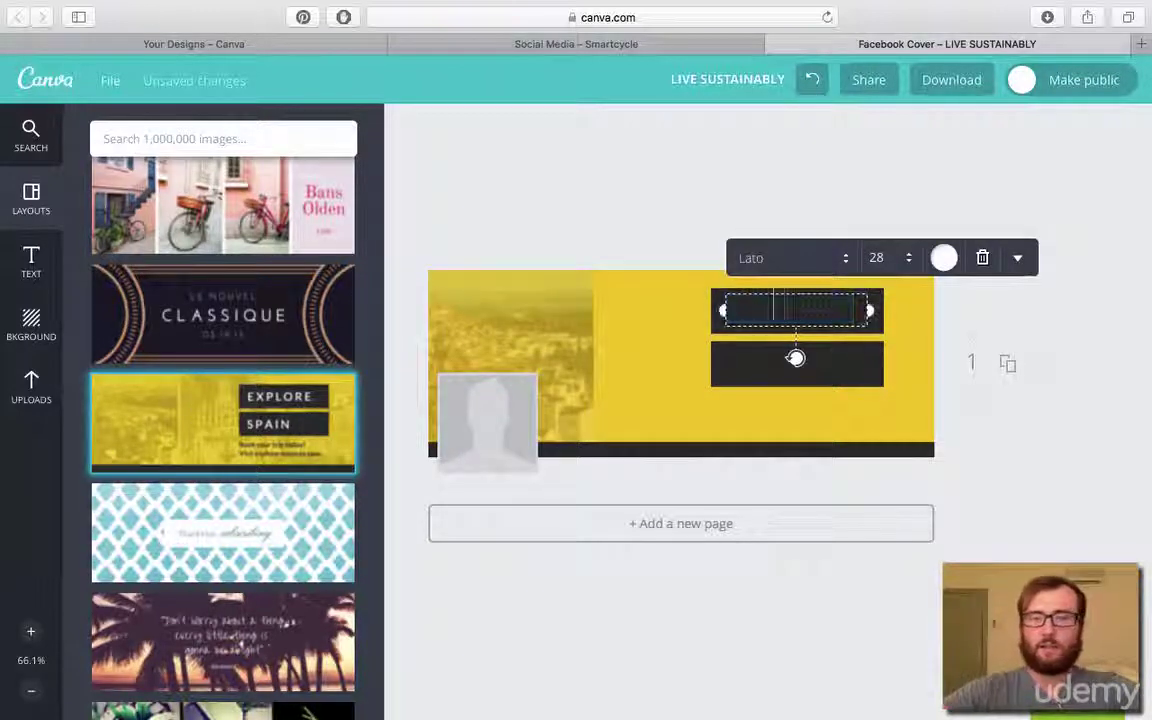
left_click(663, 231)
left_click(778, 365)
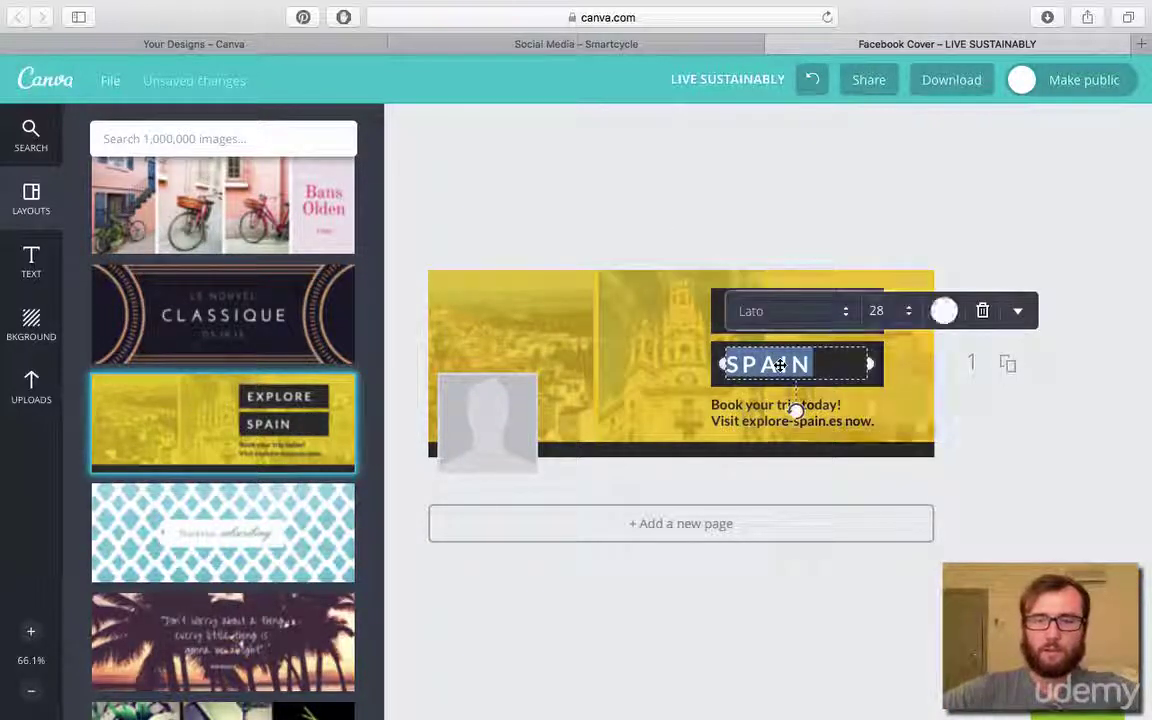
type("SUSTAINABLY")
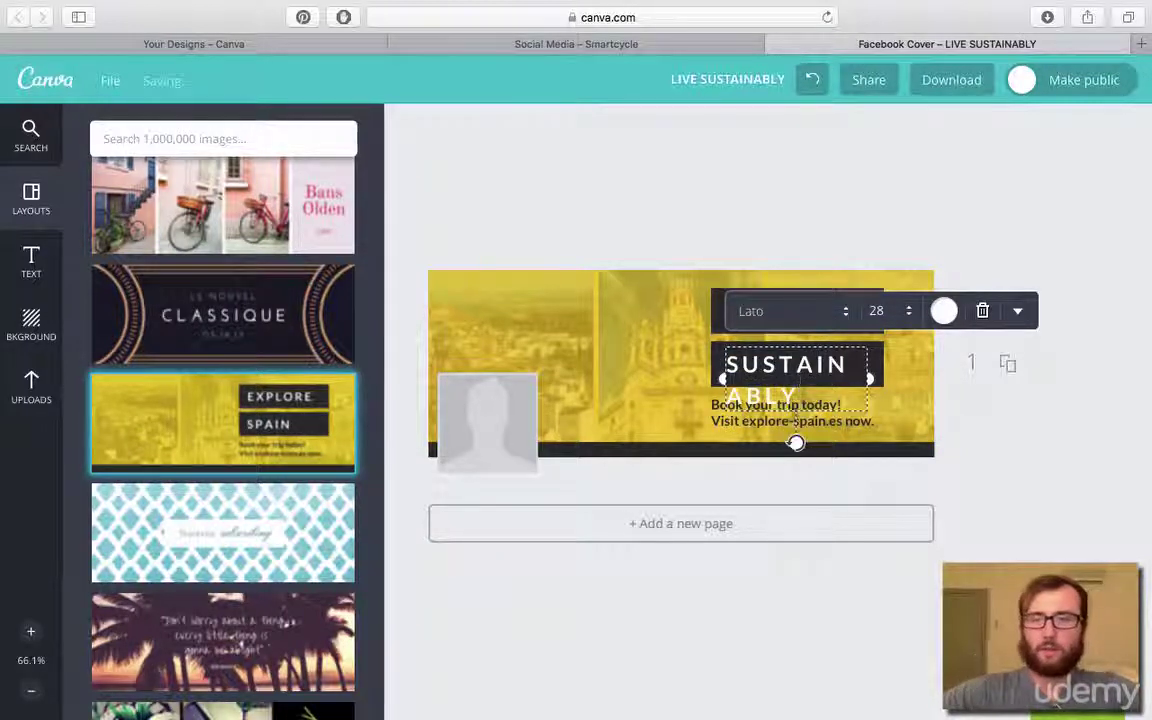
left_click(840, 213)
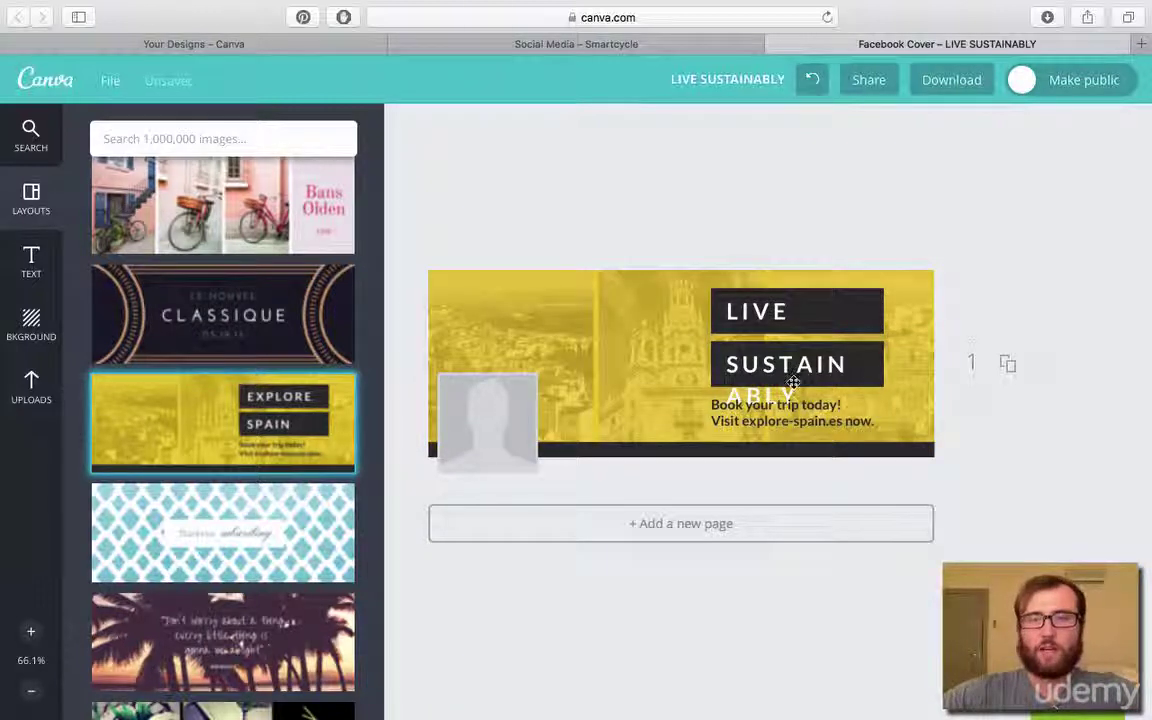
Widen the lower black bar and the SUSTAINABLY text box so the word fits on one line, and reposition the word within the bar
left_click(713, 368)
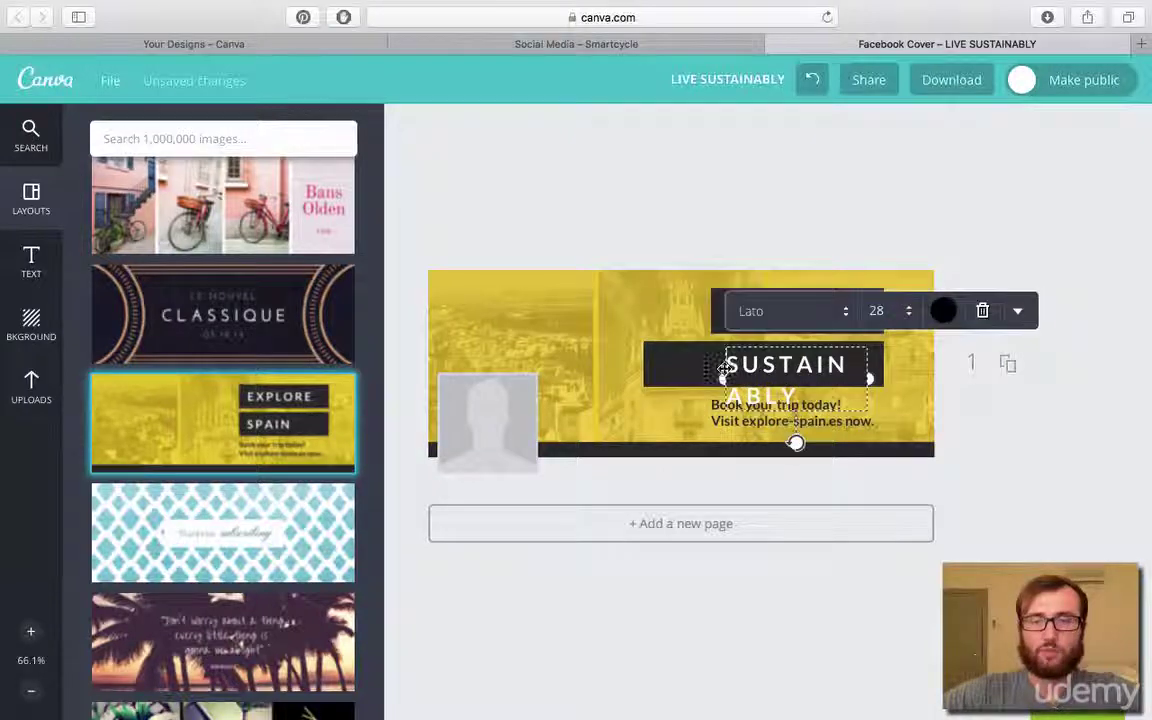
left_click_drag(642, 365, 663, 363)
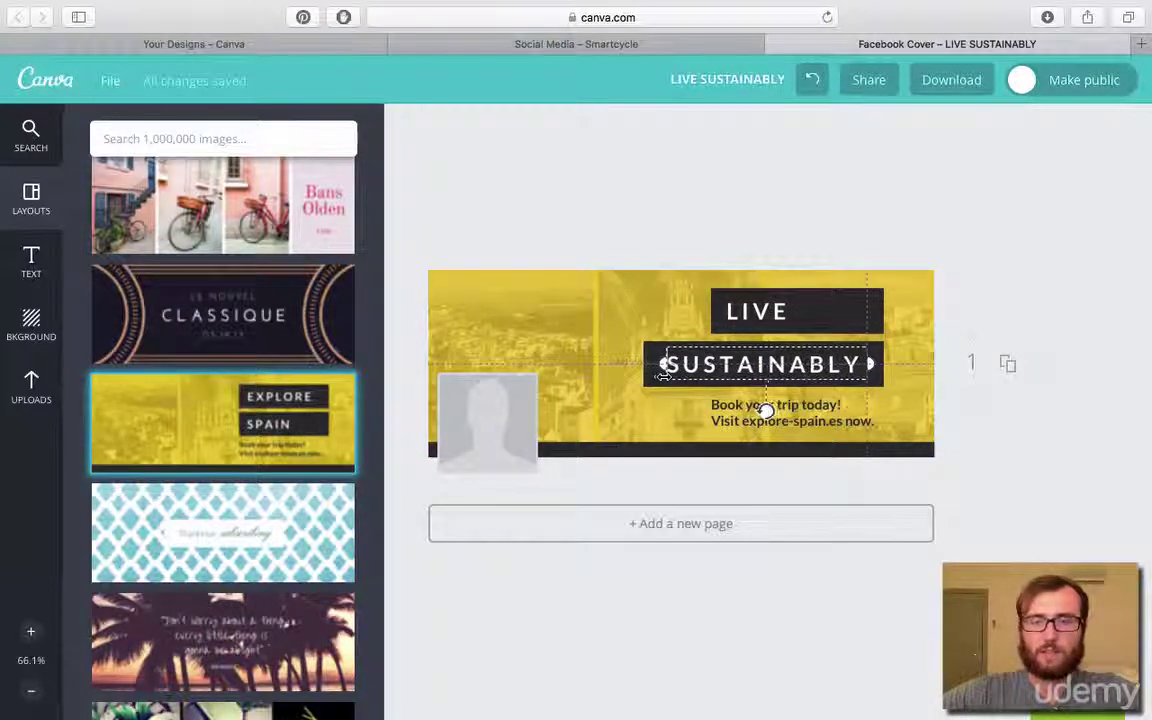
left_click(1042, 301)
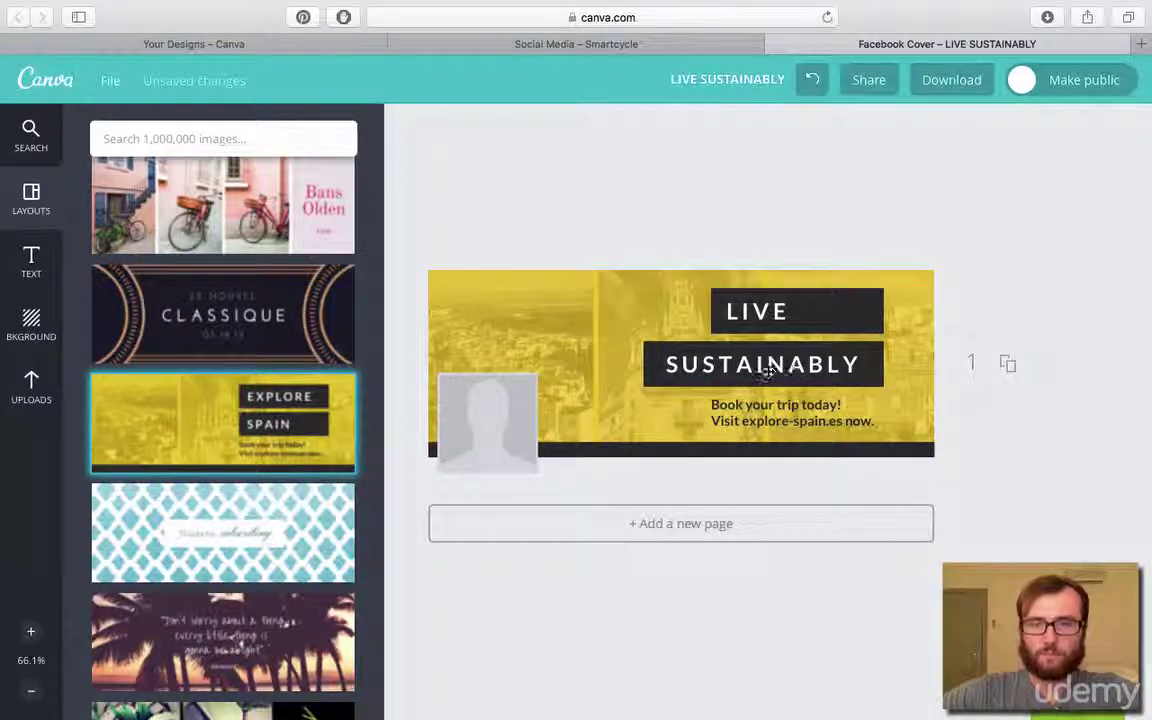
left_click_drag(760, 370, 757, 370)
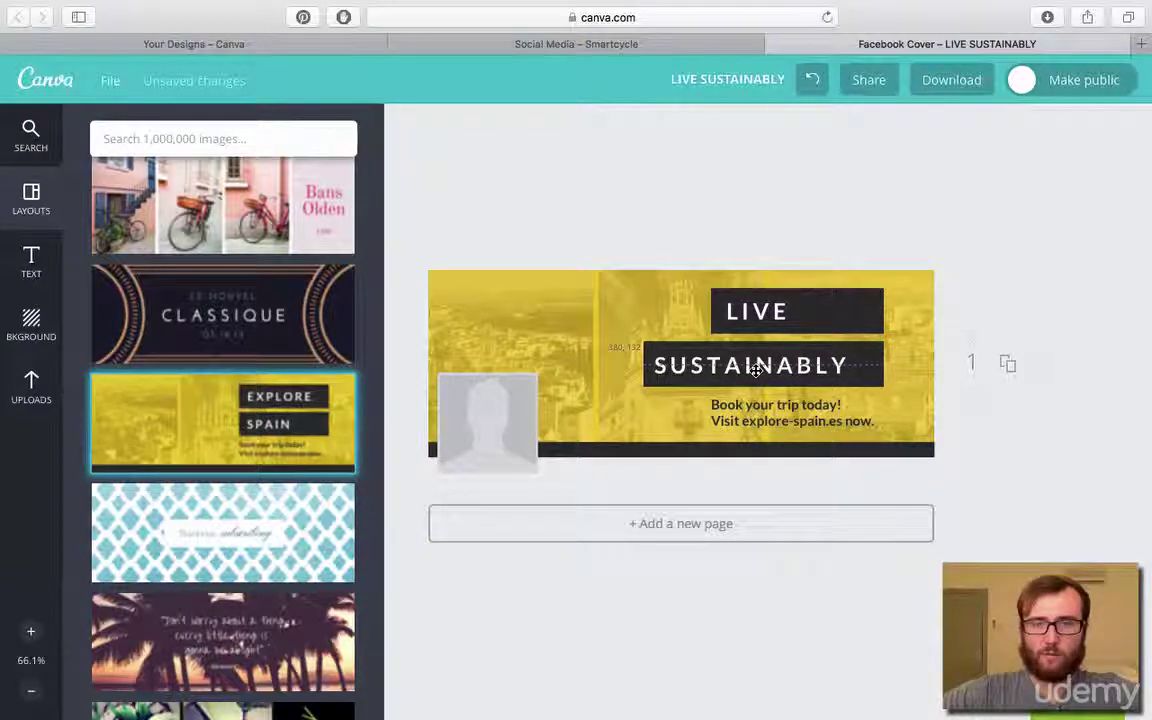
left_click(757, 311)
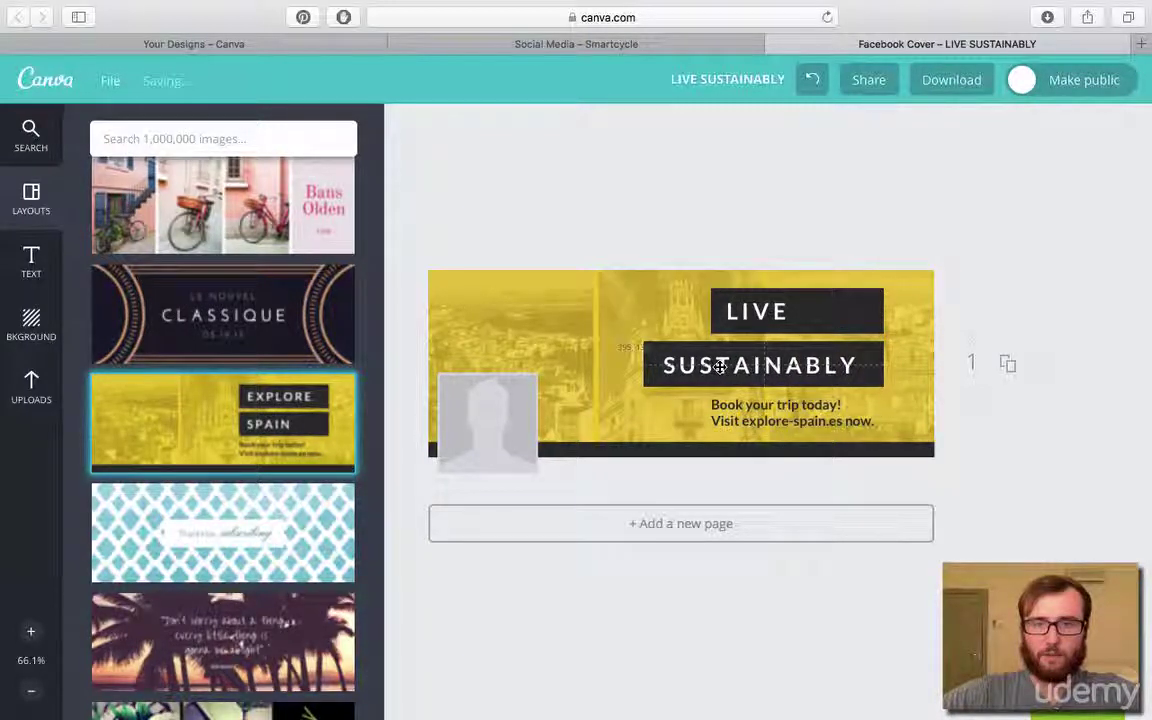
left_click_drag(720, 367, 718, 367)
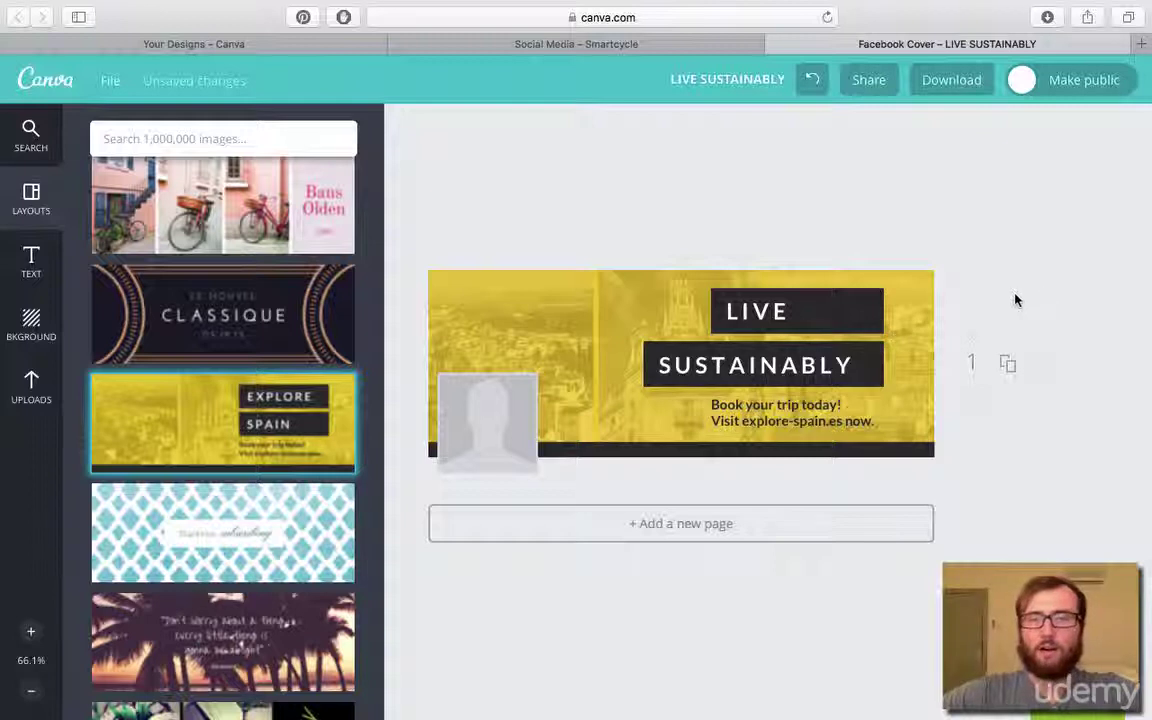
Centre-align the LIVE and SUSTAINABLY texts and adjust their positions so each sits centred in its black bar
left_click(777, 300)
left_click(1018, 258)
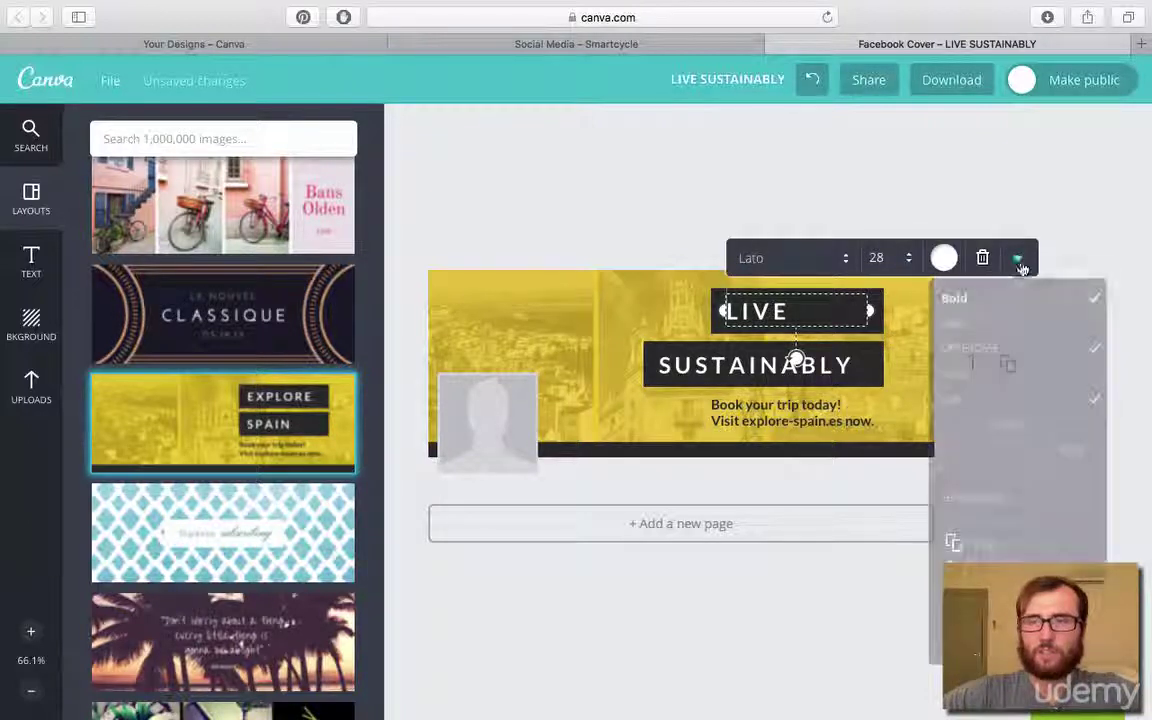
left_click(715, 206)
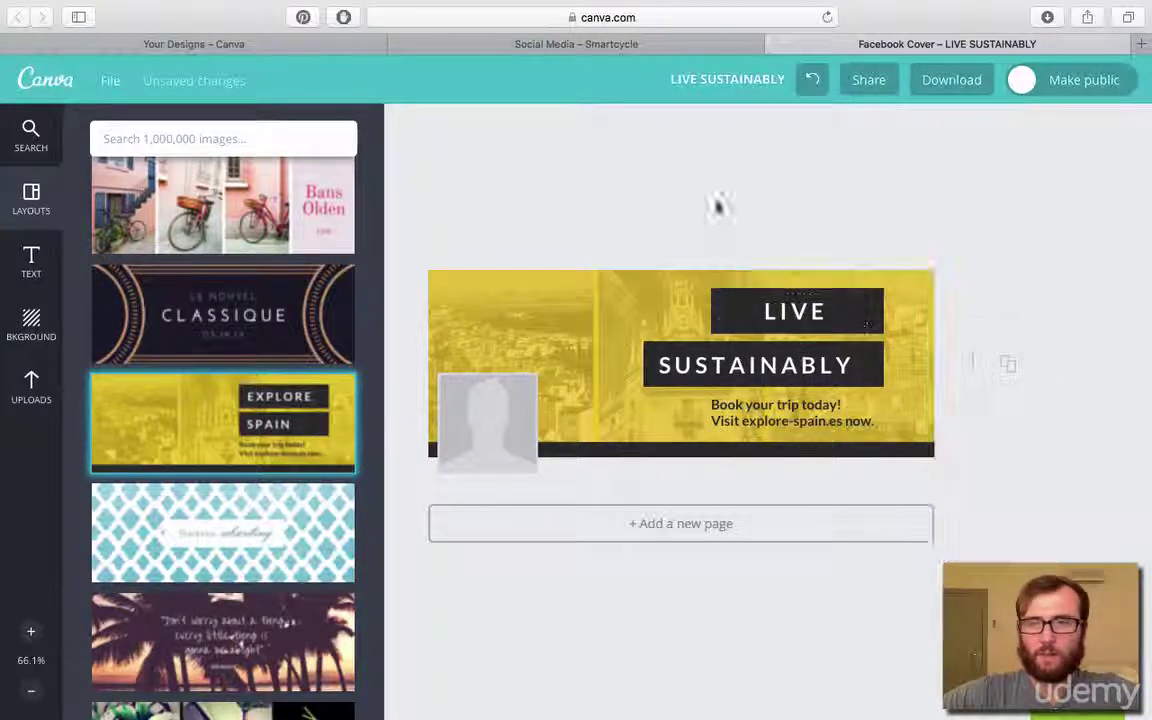
left_click(797, 366)
left_click(953, 314)
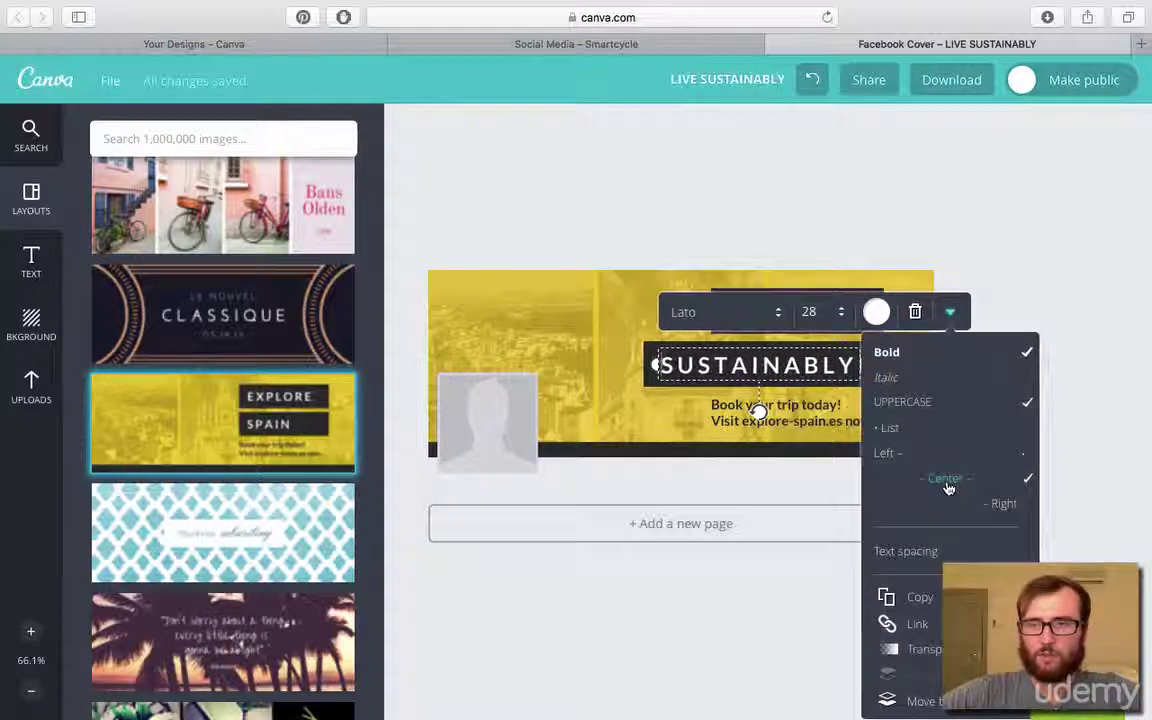
left_click(1118, 309)
left_click(876, 355)
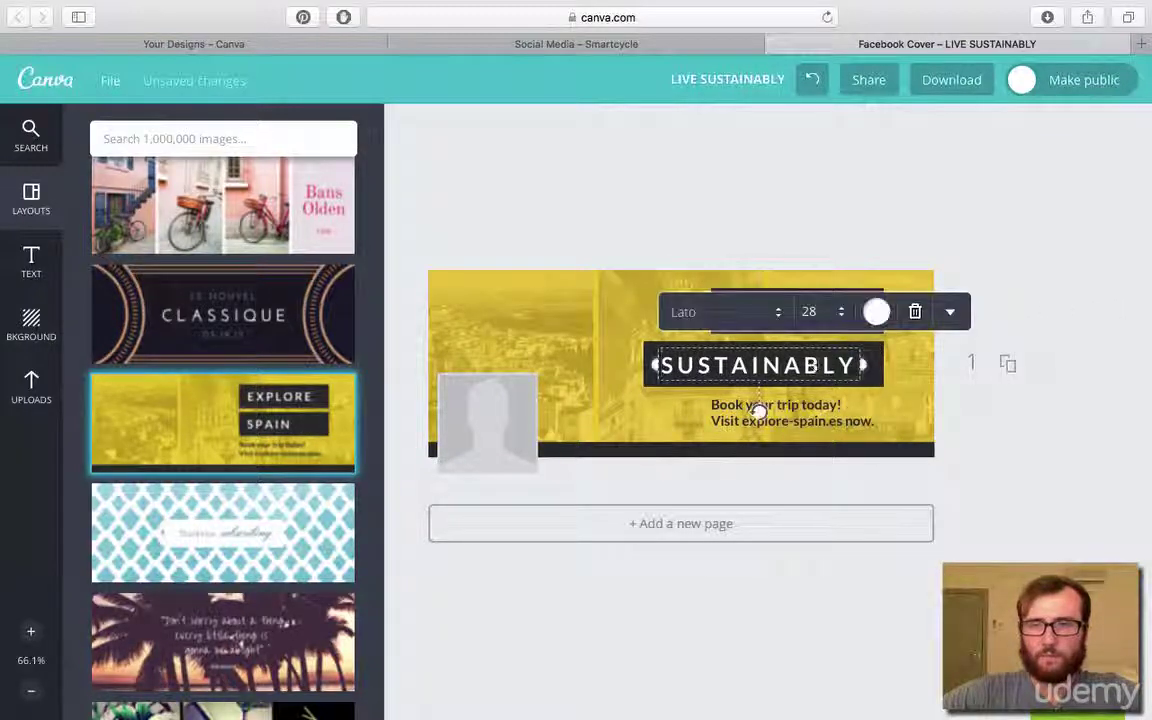
left_click(950, 312)
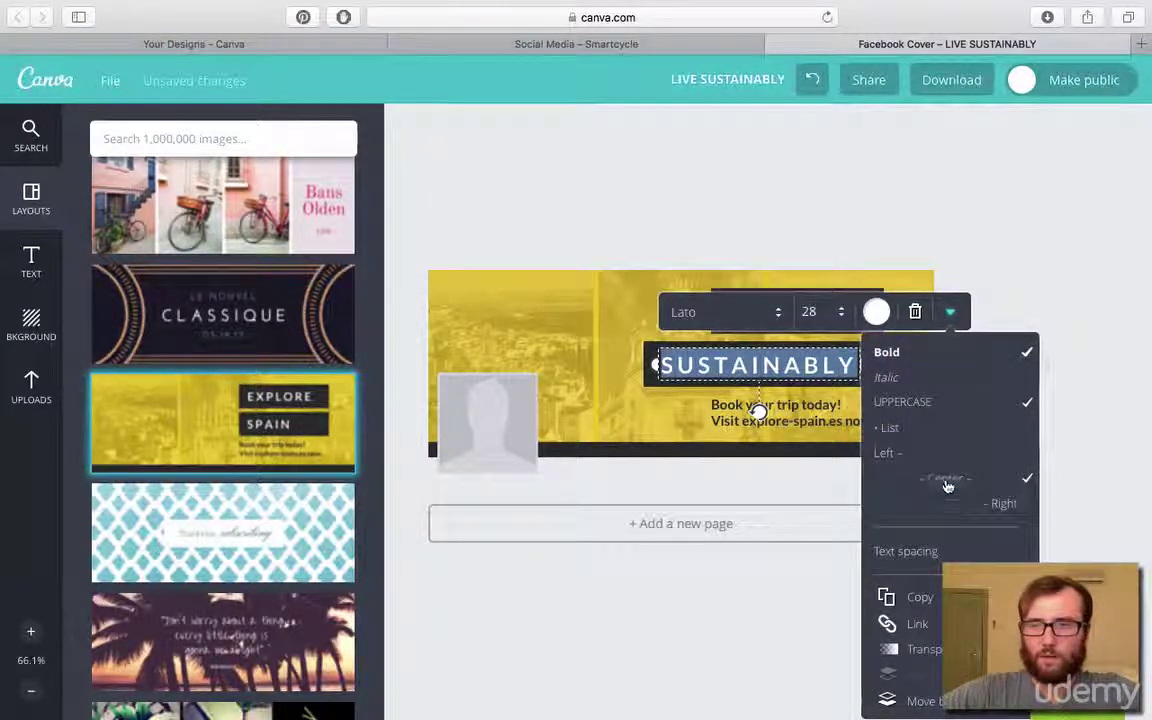
left_click(900, 440)
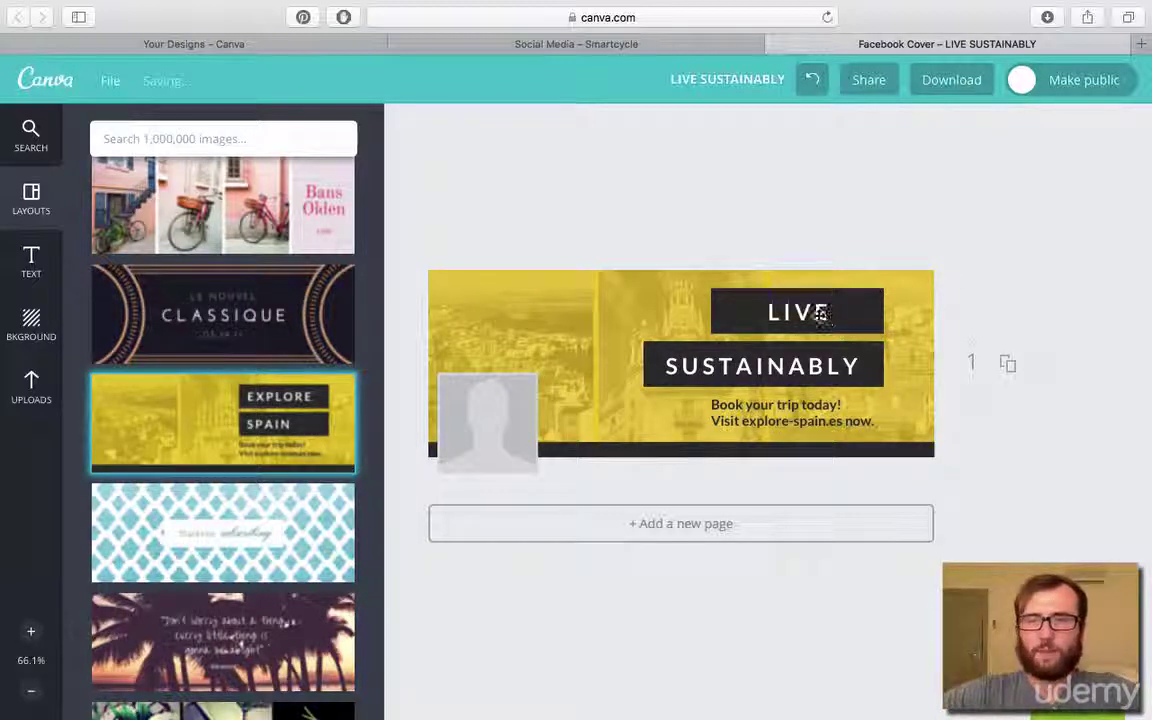
Right-align the LIVE text and the SUSTAINABLY text on the Facebook cover
left_click(820, 314)
left_click(1021, 259)
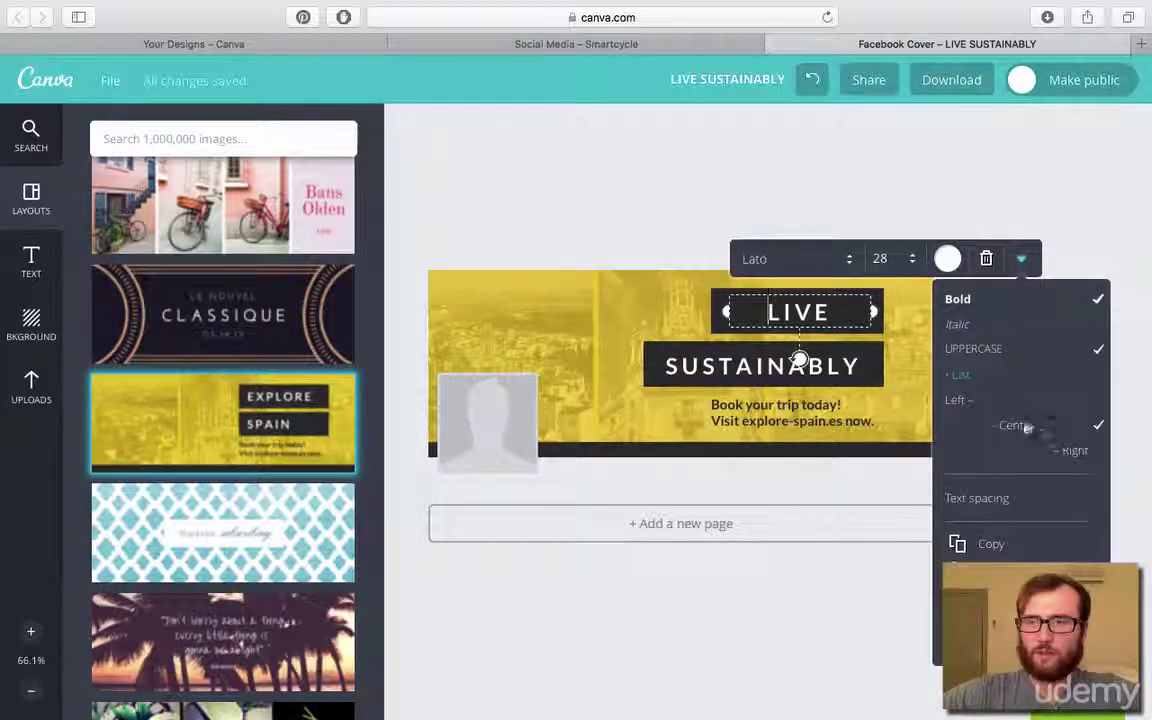
left_click(1058, 449)
left_click(800, 362)
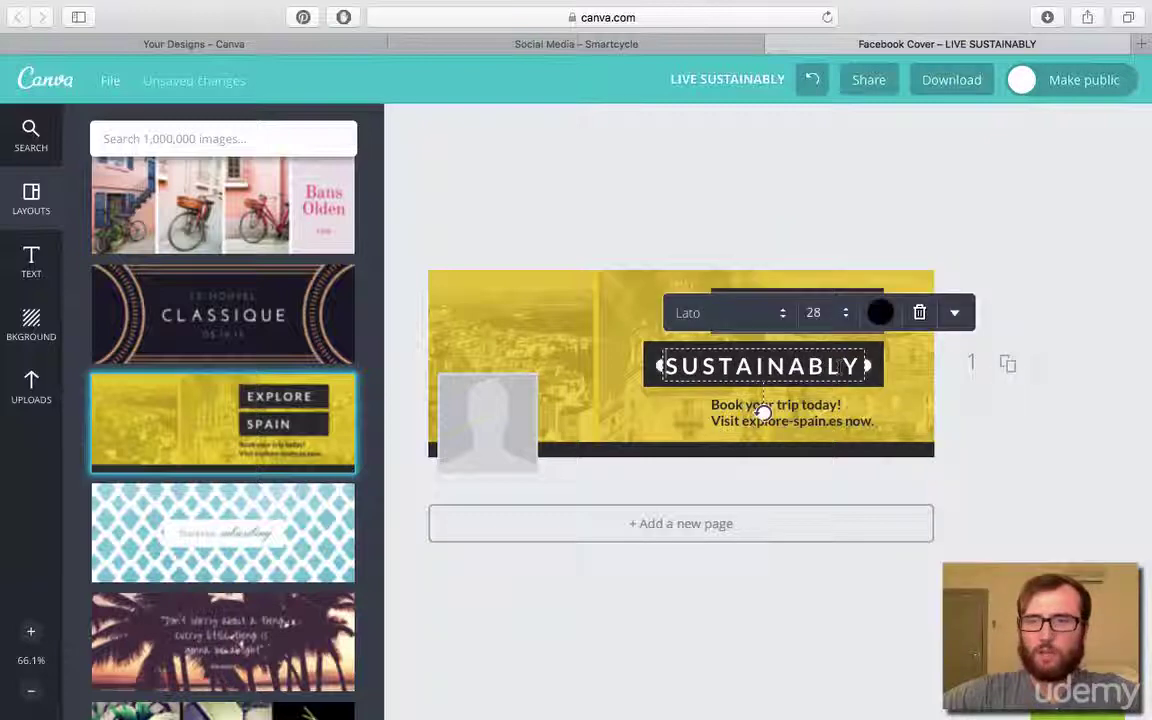
left_click(954, 312)
left_click(1004, 505)
left_click(1070, 273)
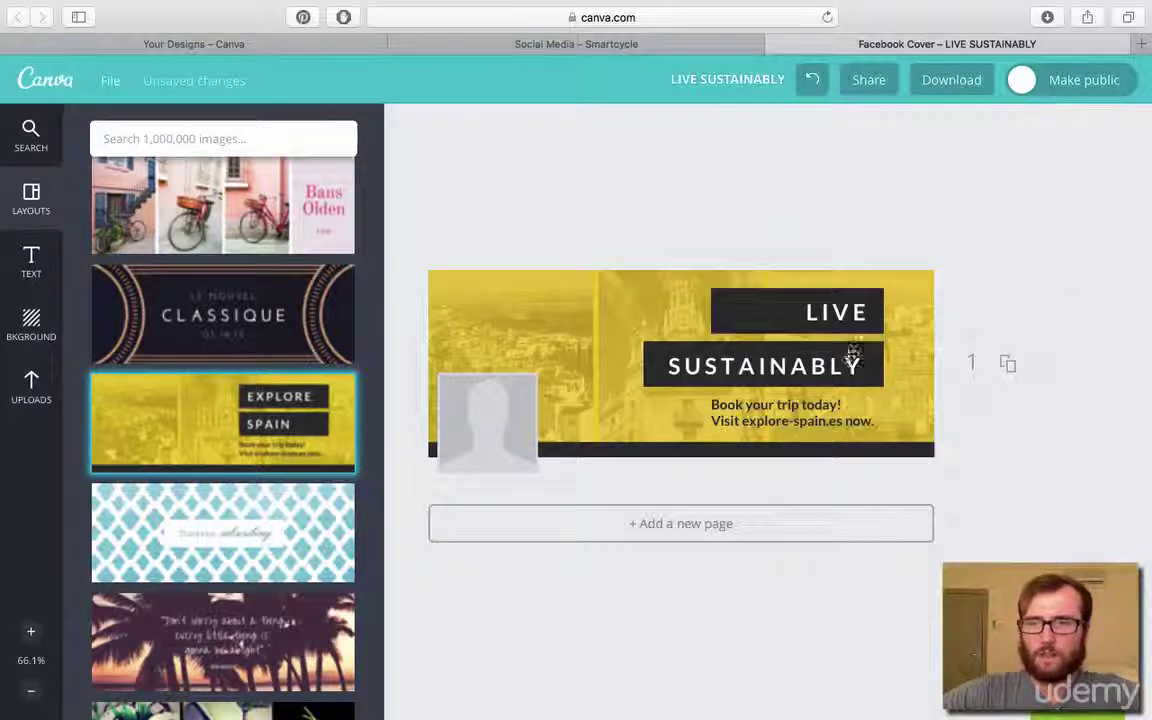
Shift the SUSTAINABLY and LIVE texts right so both words end in line near the right edges of their black bars
left_click(845, 366)
left_click_drag(845, 366, 883, 366)
left_click(876, 212)
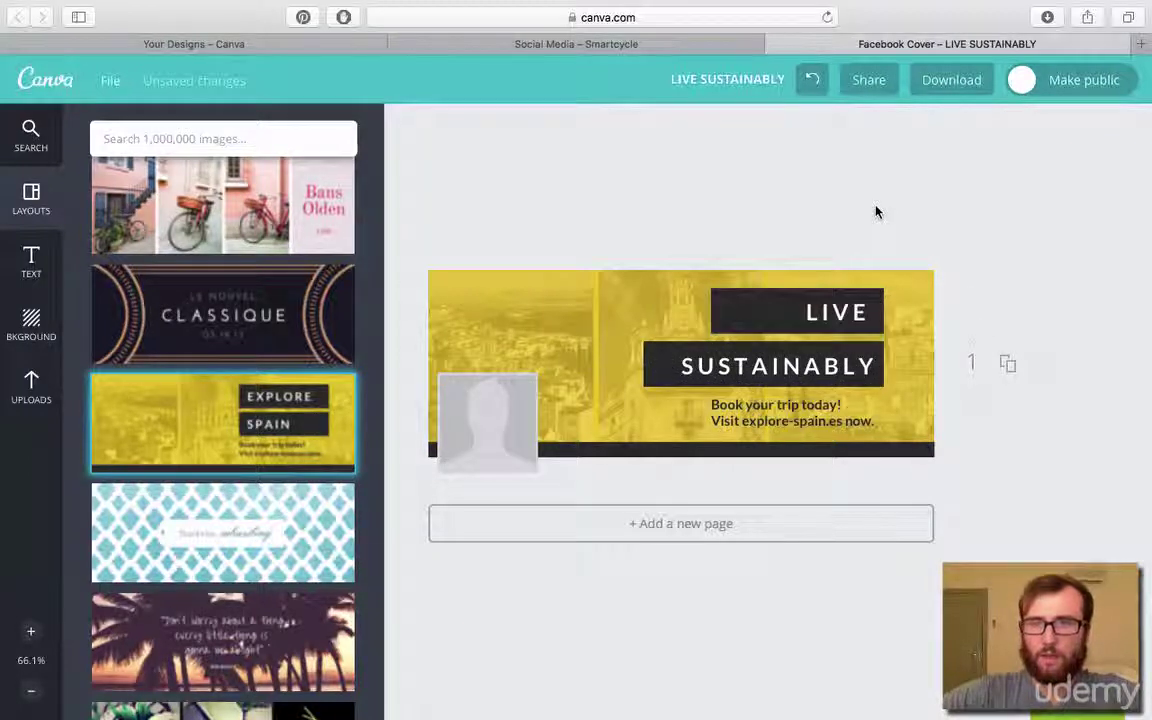
left_click(859, 317)
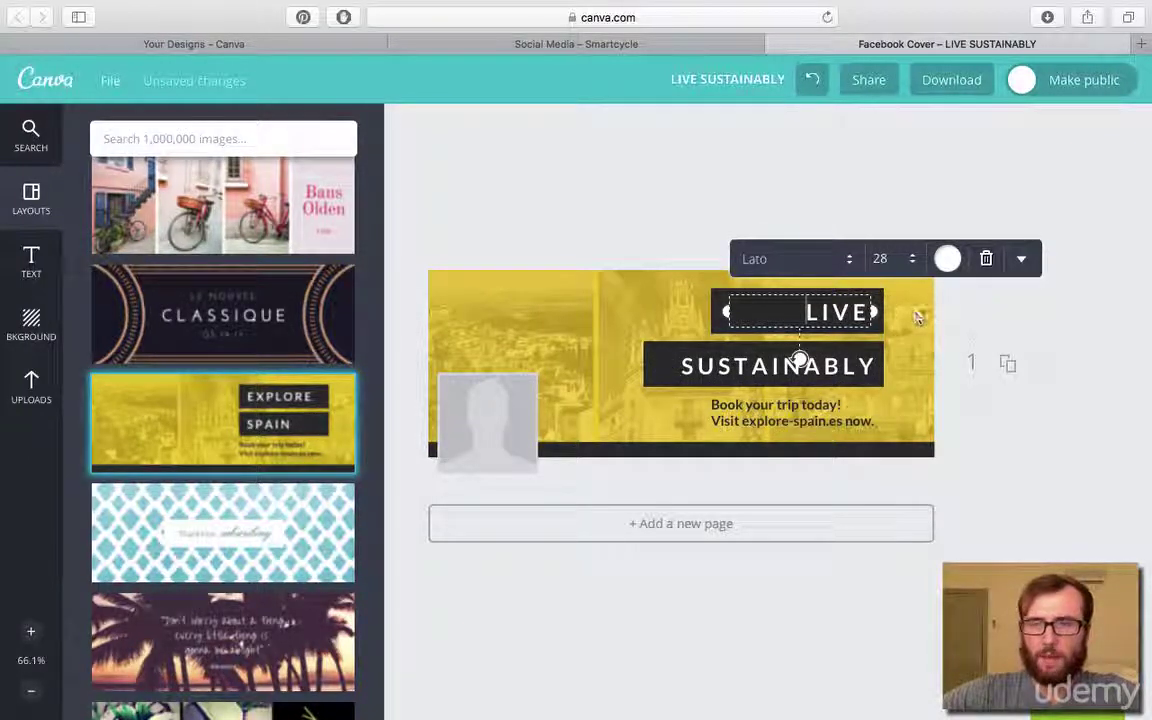
left_click(658, 201)
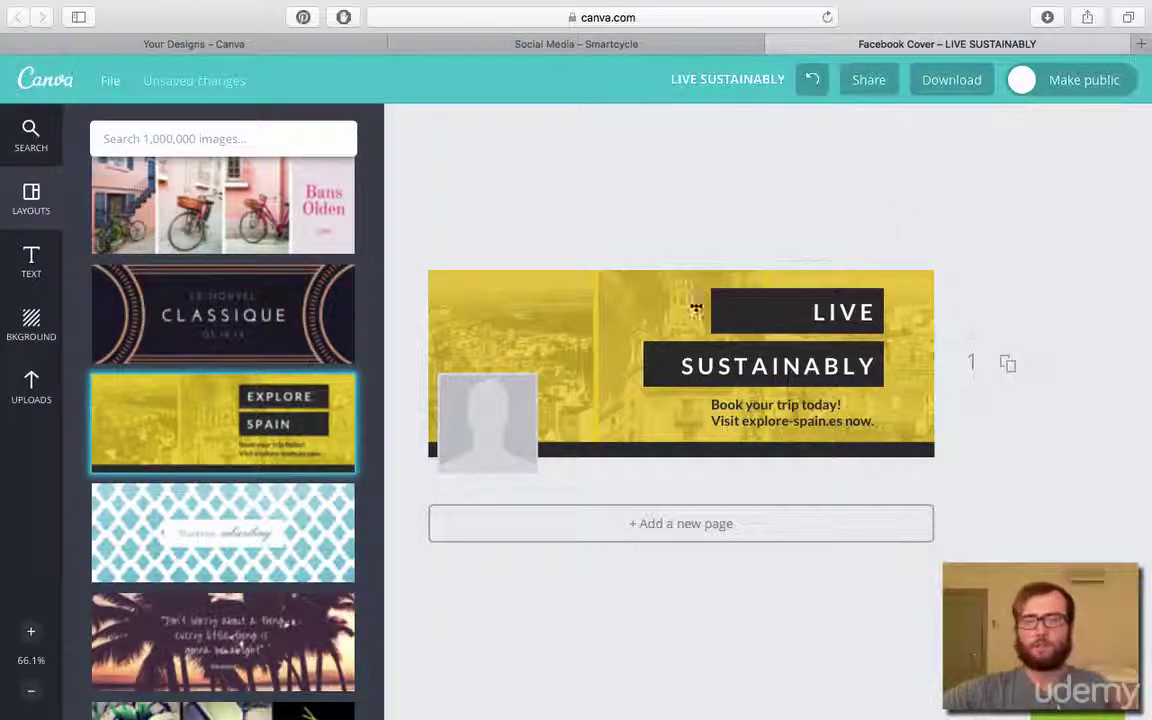
Shorten both black bars from their left edges so they fit closely around LIVE and SUSTAINABLY
left_click(728, 313)
left_click_drag(714, 313, 803, 316)
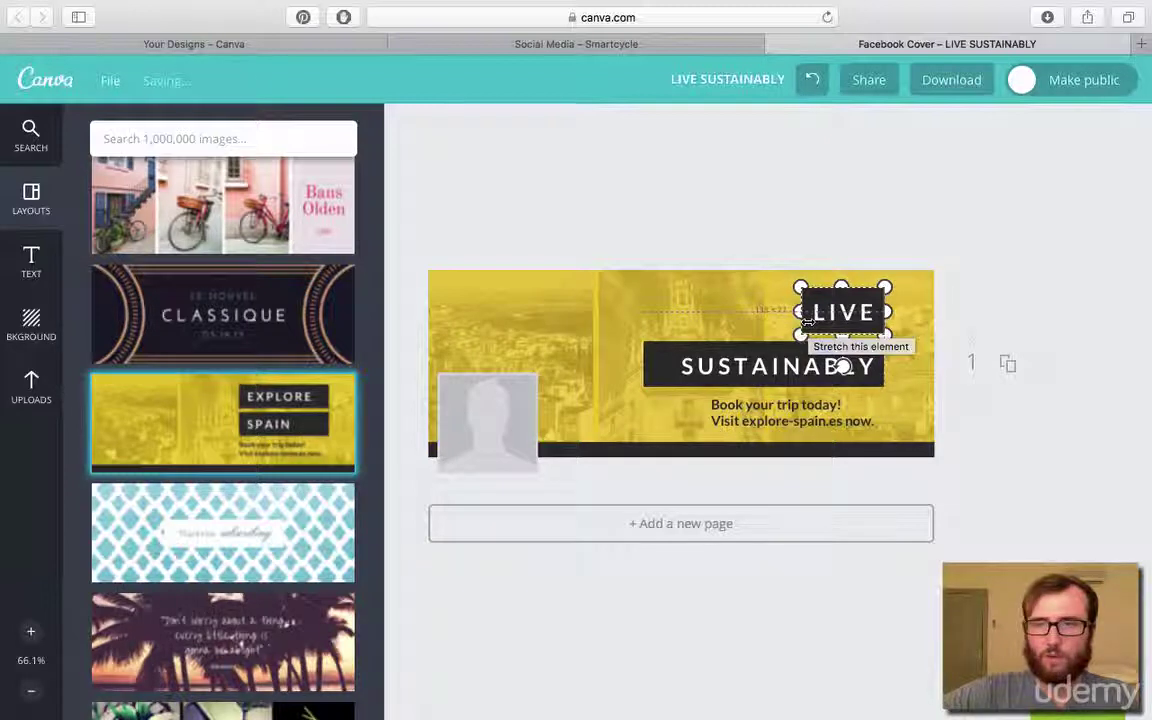
left_click(628, 357)
left_click(656, 366)
left_click_drag(645, 366, 674, 369)
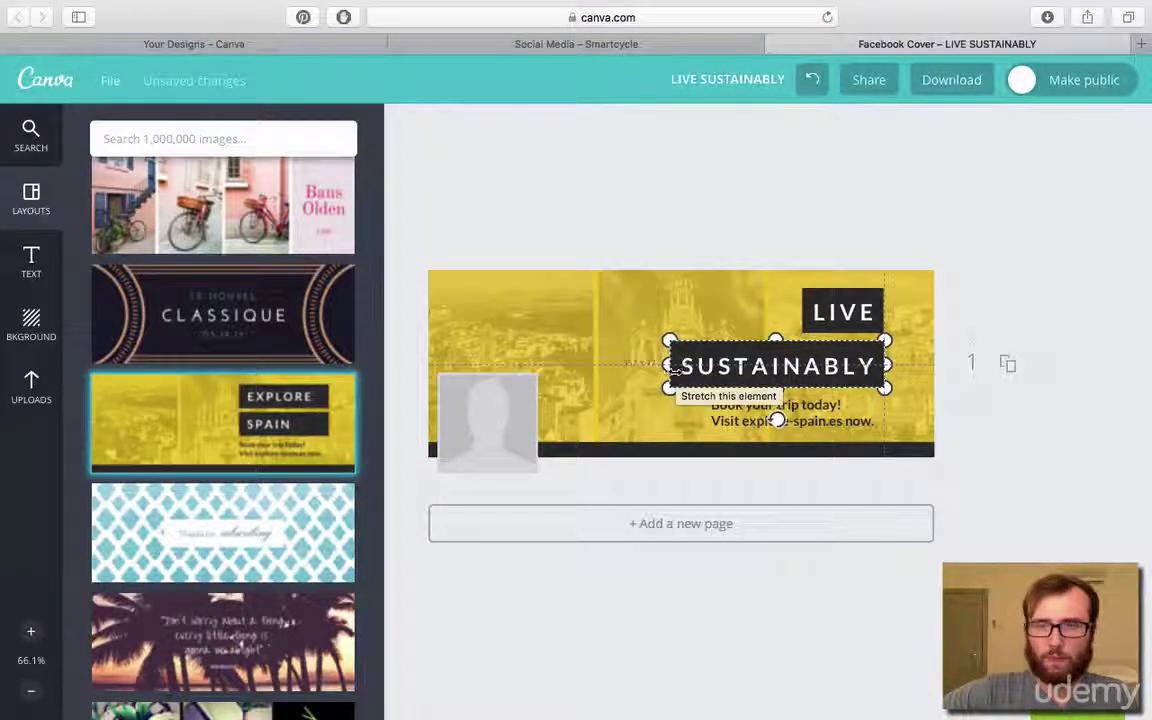
left_click(689, 231)
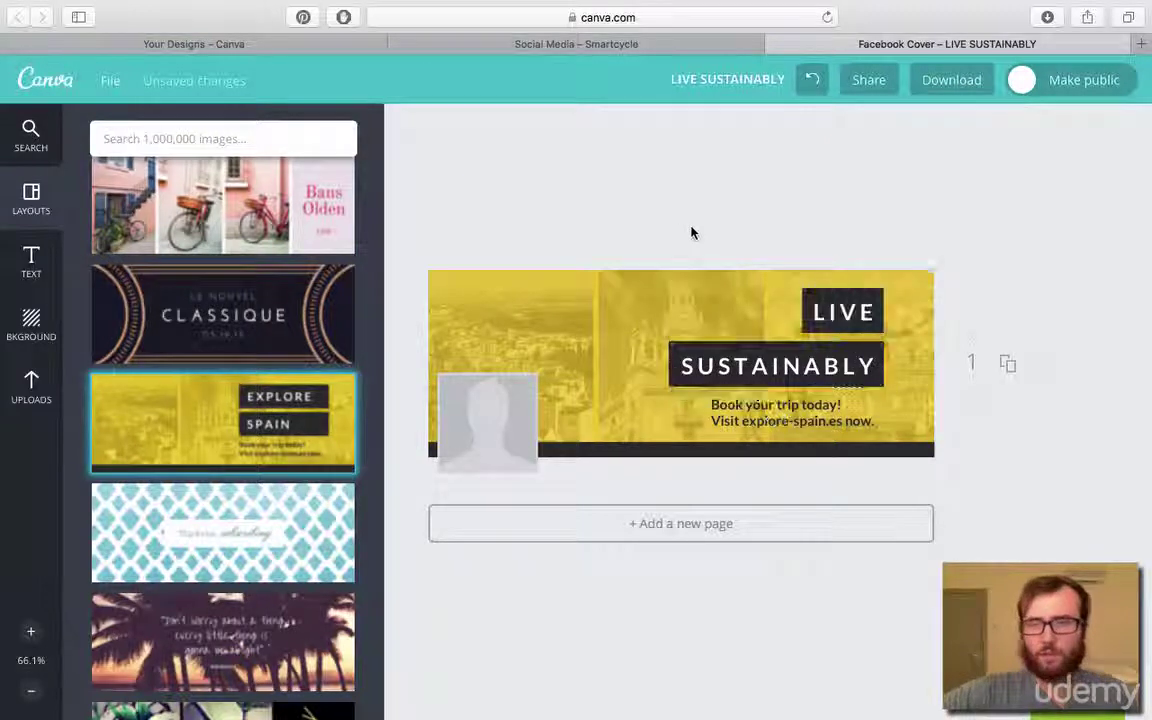
Replace the two-line trip text below the bars with "Change the way you ride your bike today!"
left_click(766, 405)
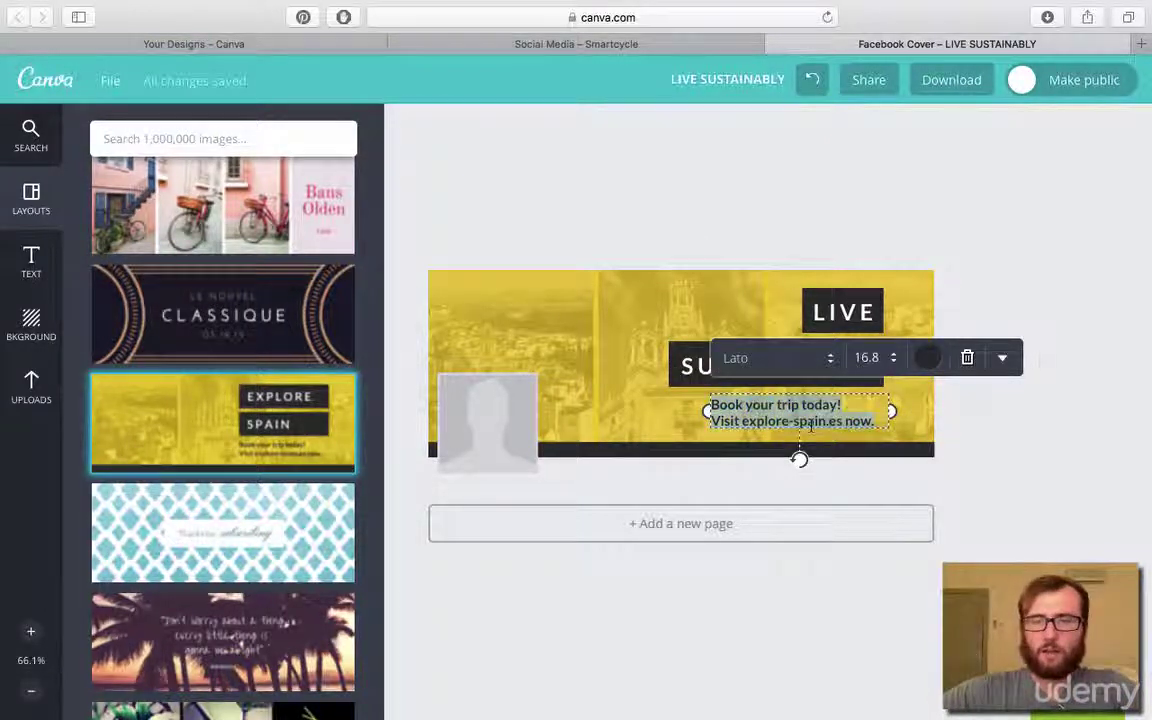
type("c")
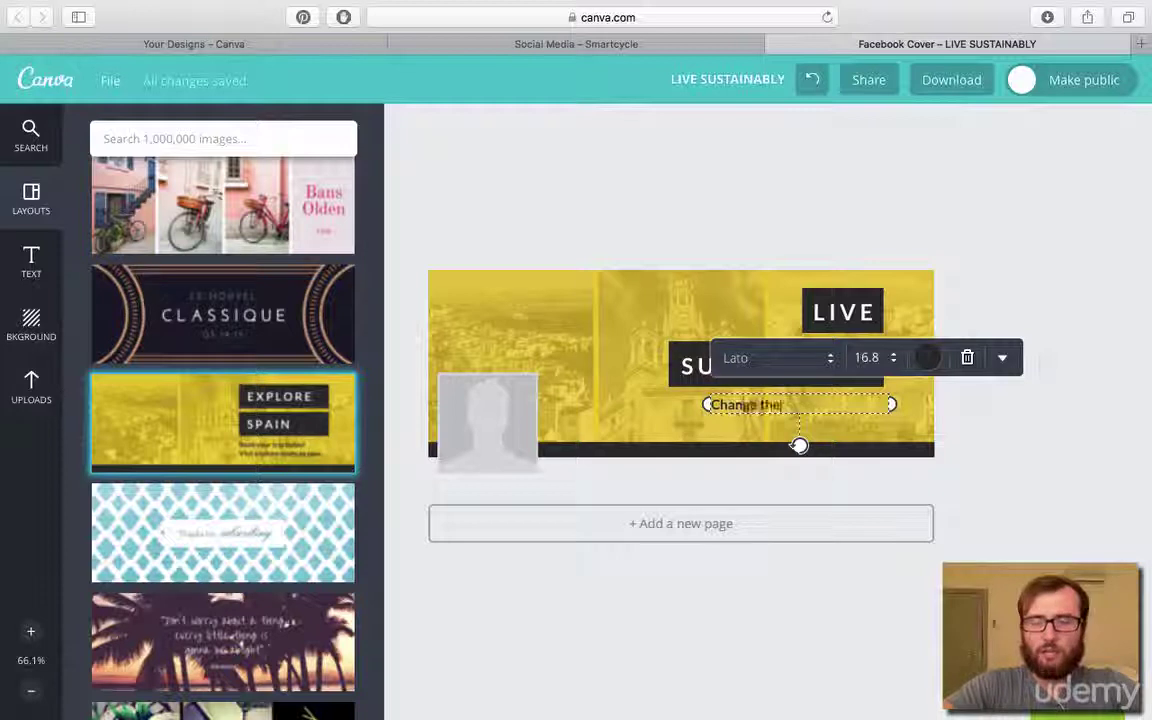
type("hange the way you ride")
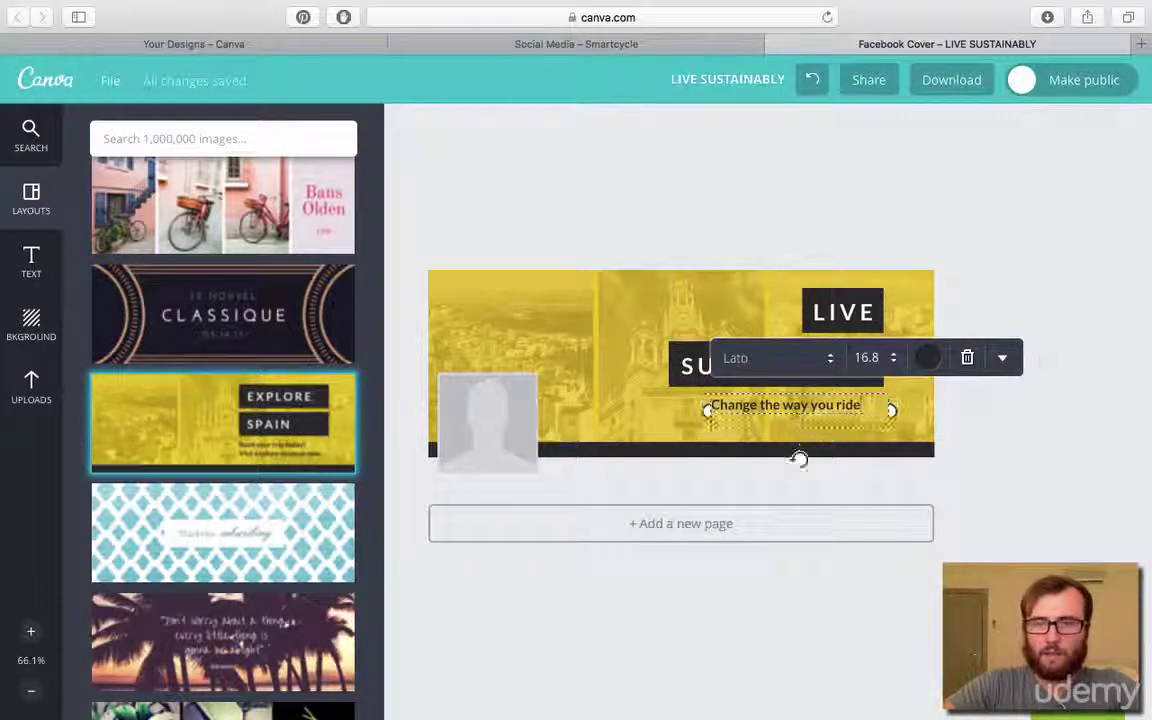
type(" your bike")
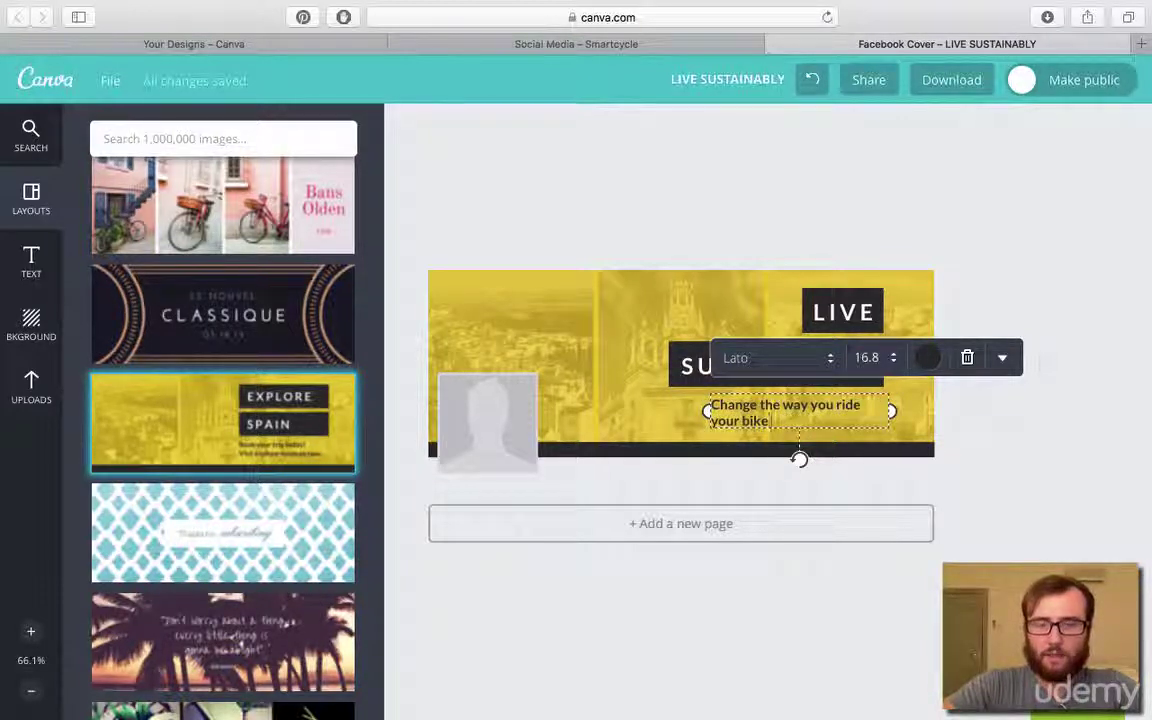
type(" today!")
left_click(669, 172)
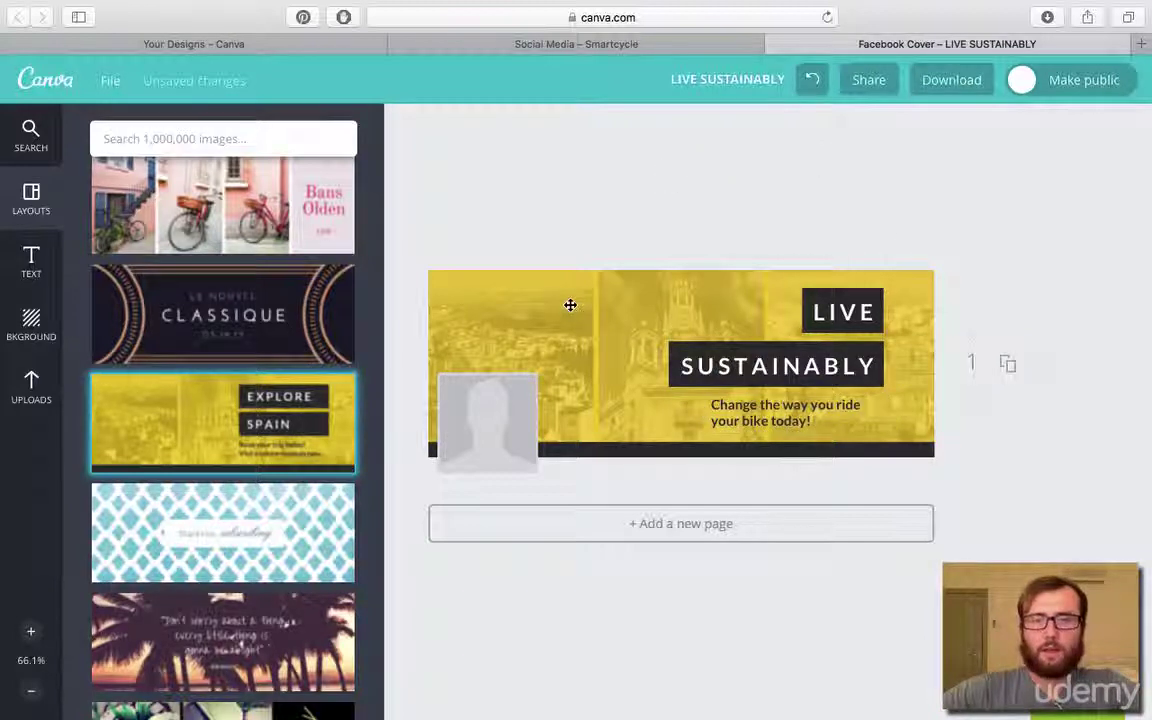
Compare the Facebook cover's yellow photo background with the Smartcycle social media post
left_click(570, 305)
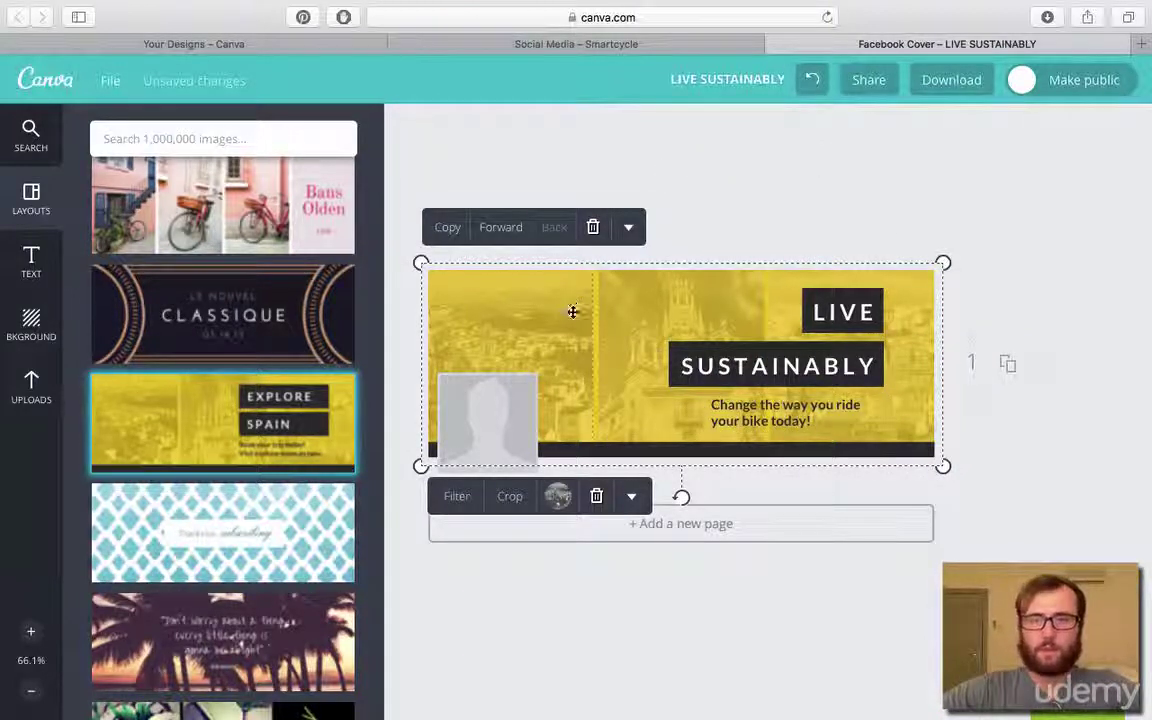
key("Escape")
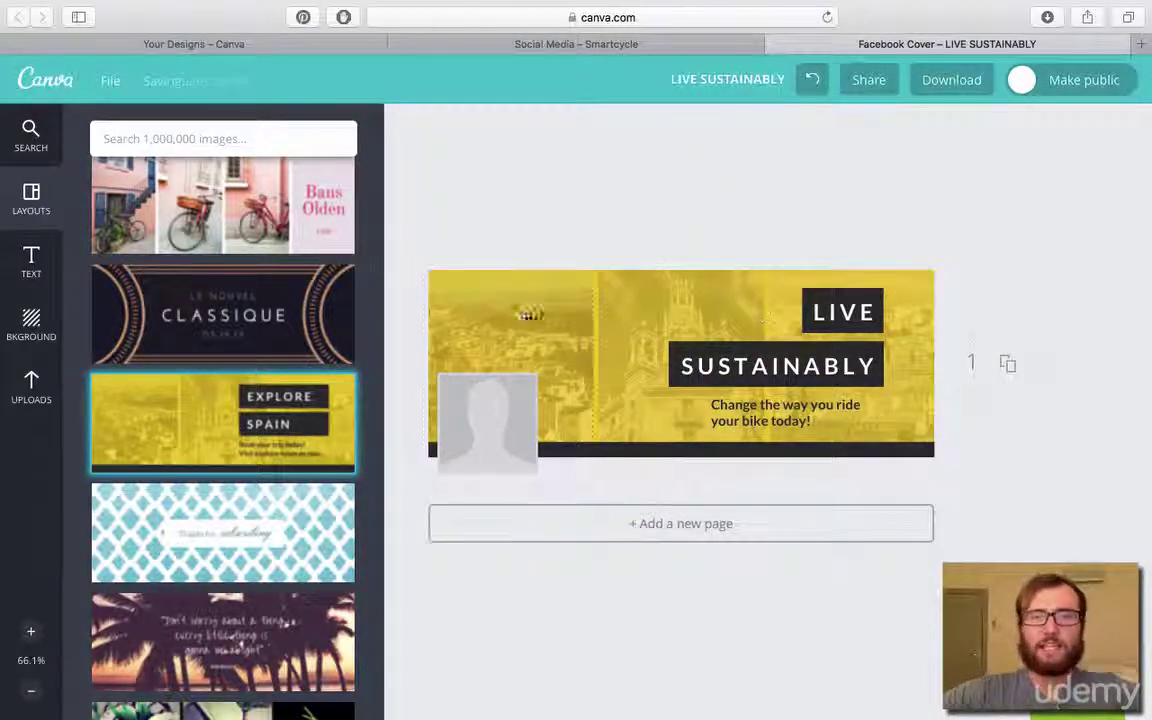
left_click(705, 45)
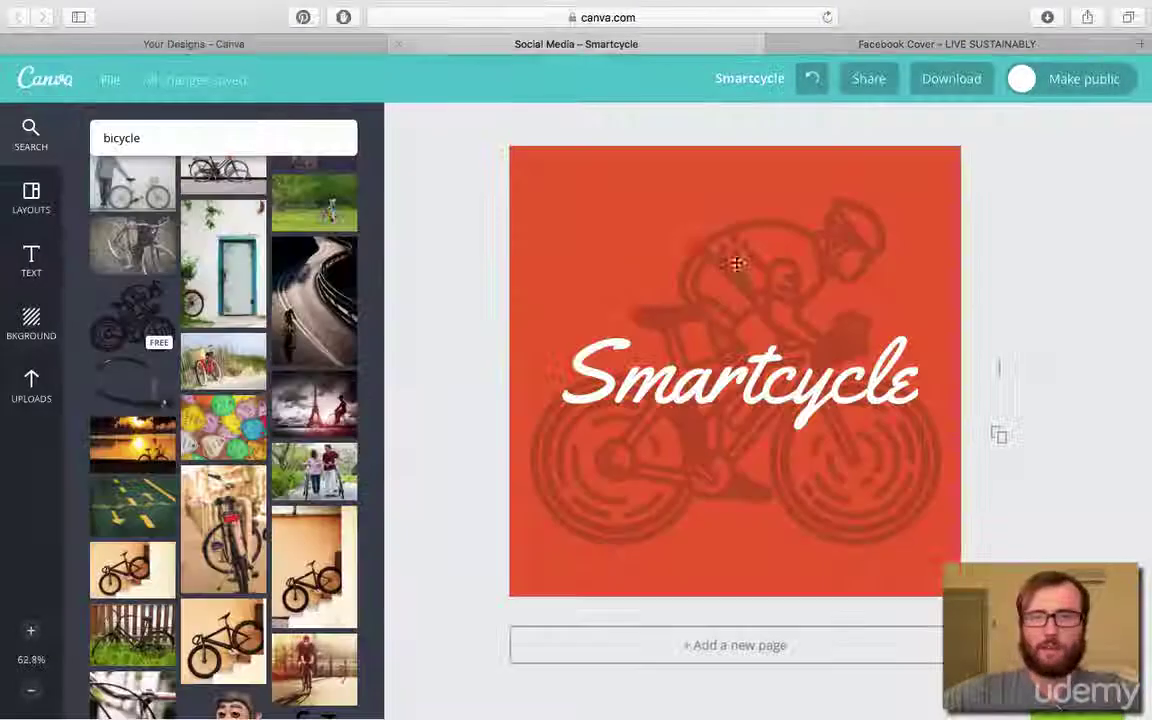
left_click(872, 44)
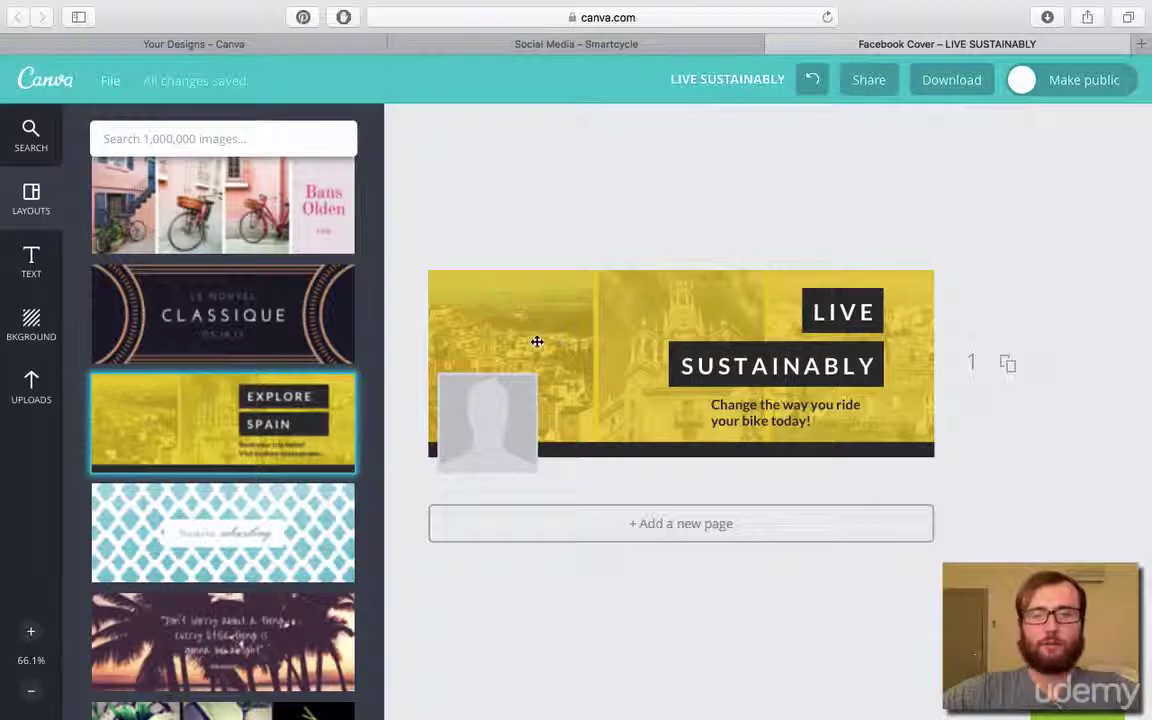
left_click_drag(624, 301, 669, 301)
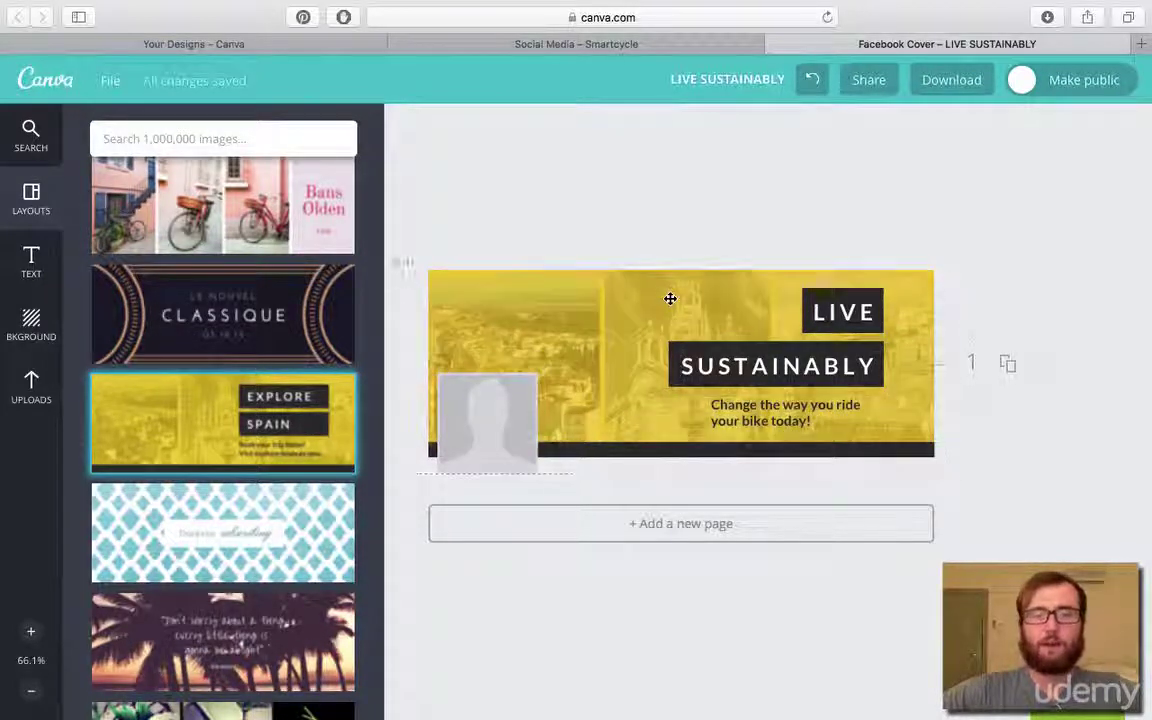
Search the image library for "bicycle" and browse the results for a suitable cover photo
left_click(210, 139)
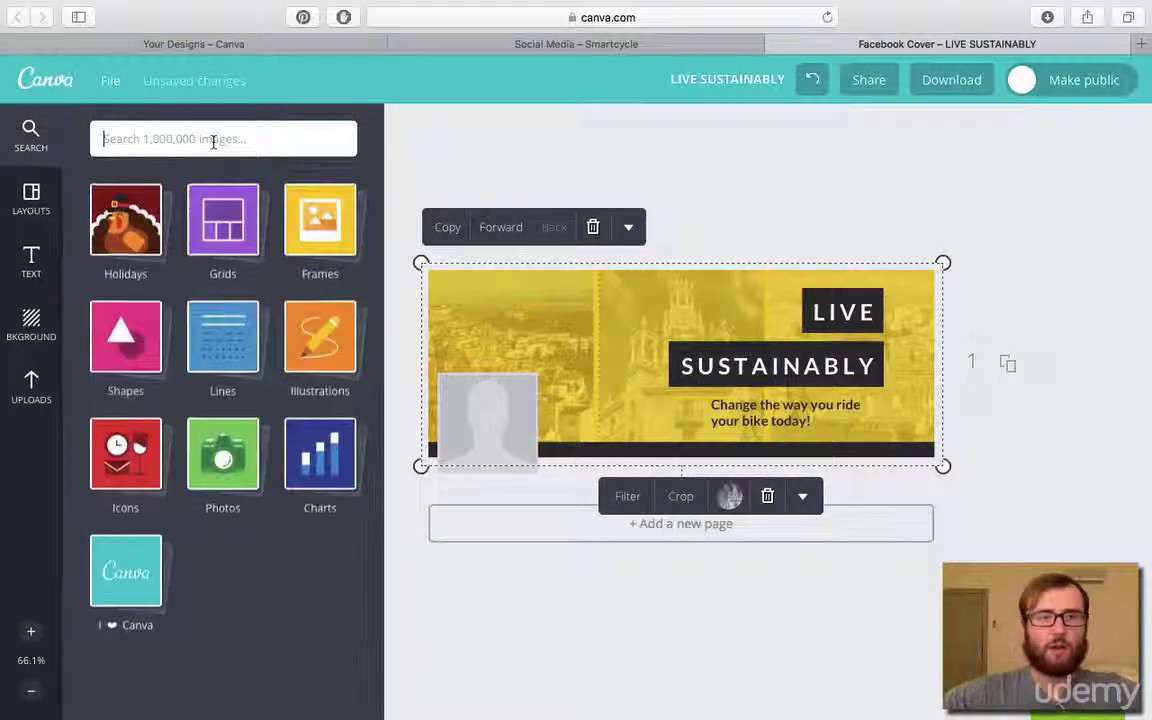
type("bicycle")
key("Return")
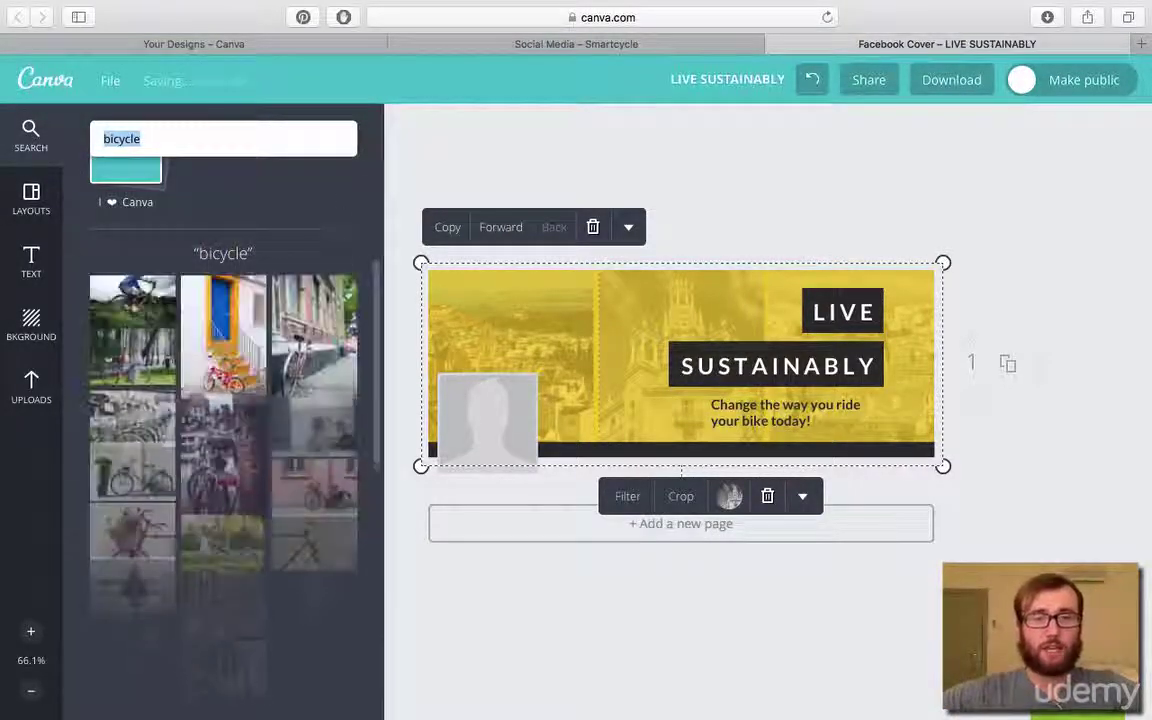
scroll(218, 365, "down", 5)
scroll(218, 366, "down", 10)
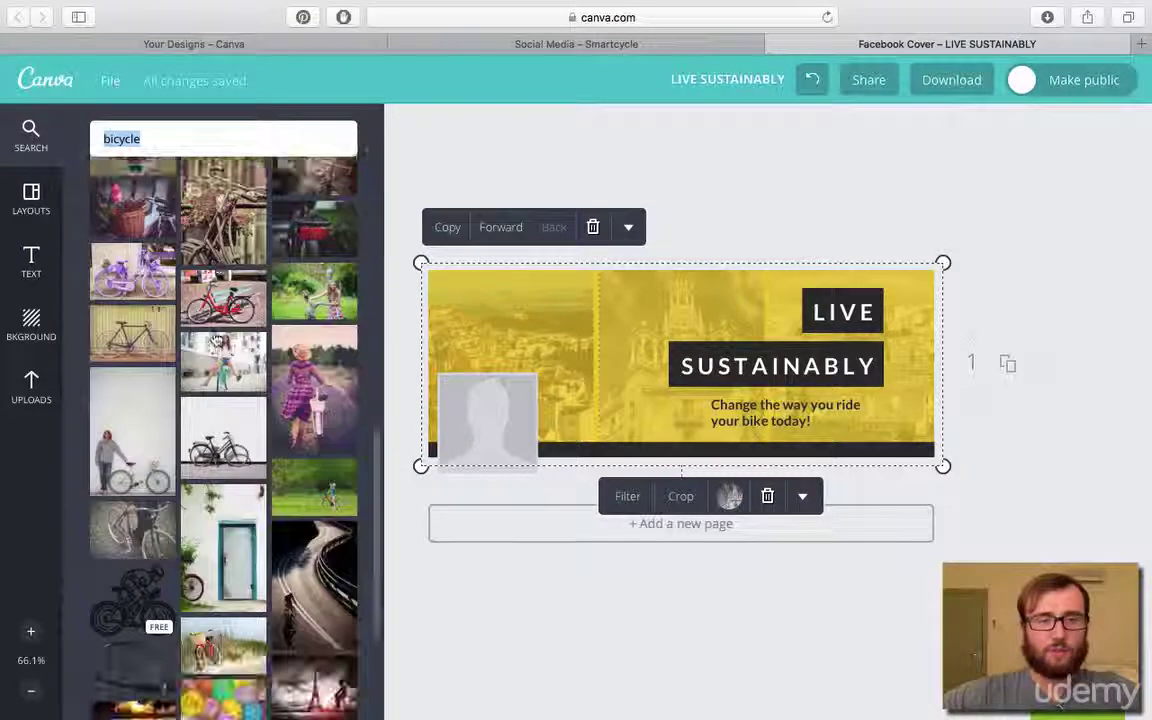
scroll(215, 336, "down", 10)
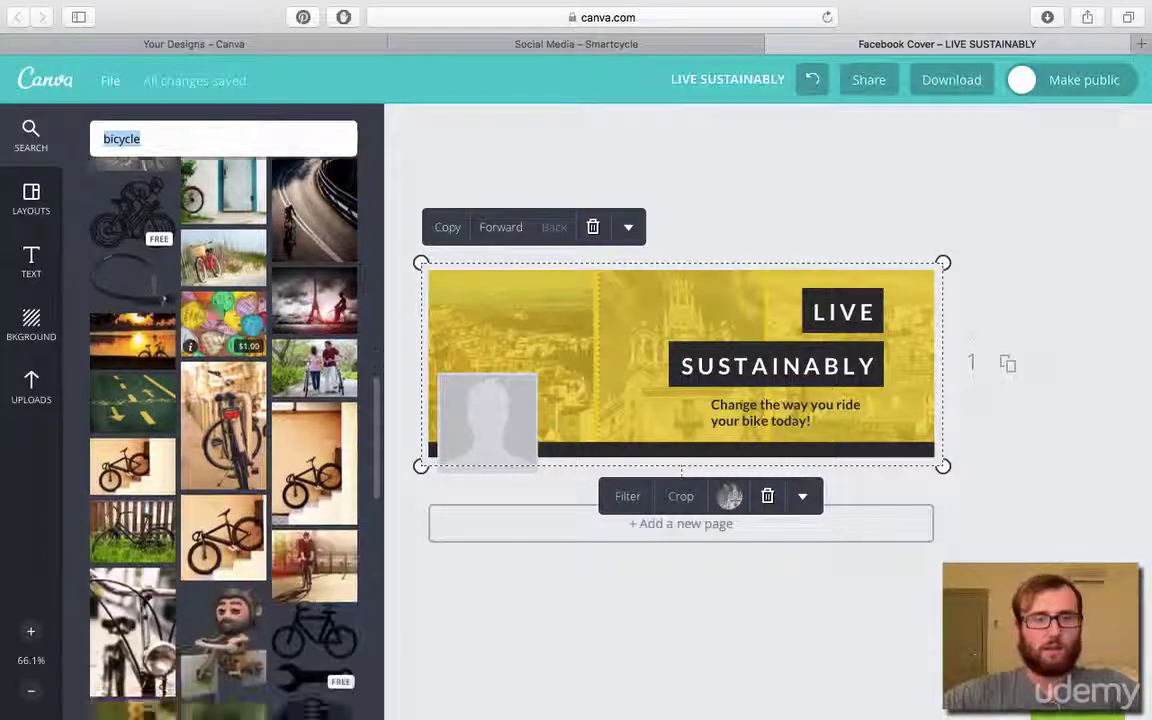
scroll(216, 335, "down", 10)
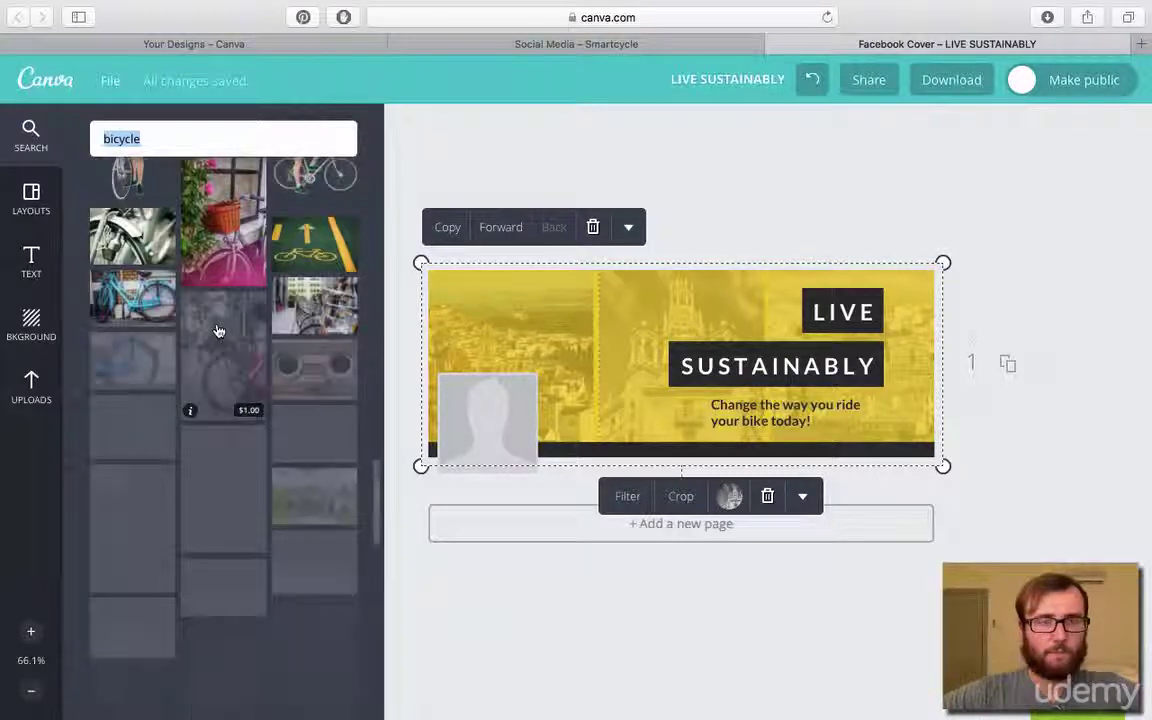
scroll(218, 331, "down", 5)
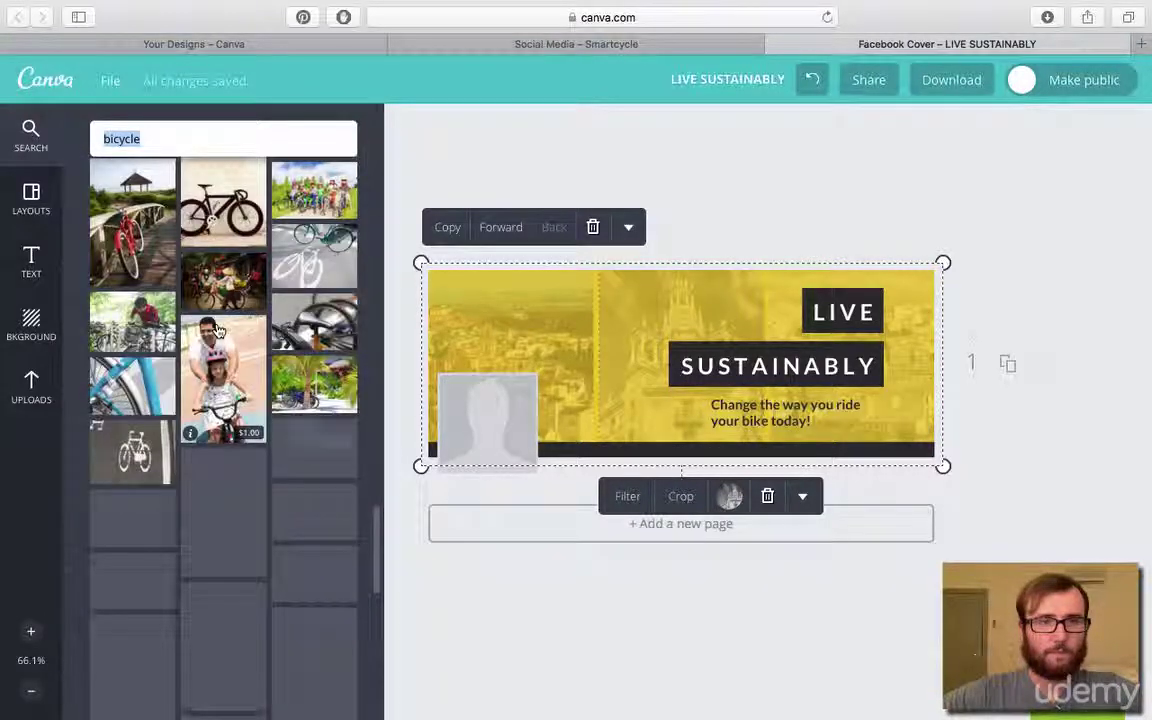
scroll(219, 331, "down", 10)
scroll(220, 330, "up", 20)
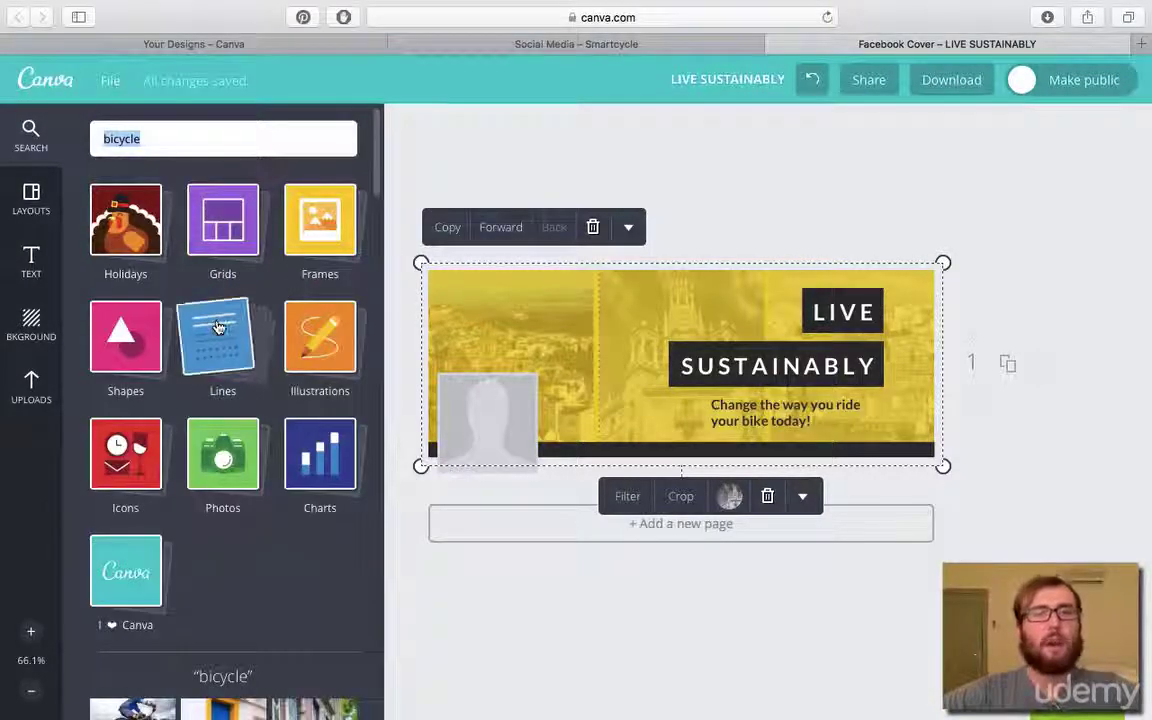
Search the image library for "health" and look through the resulting photos
key("BackSpace")
type("health")
key("Return")
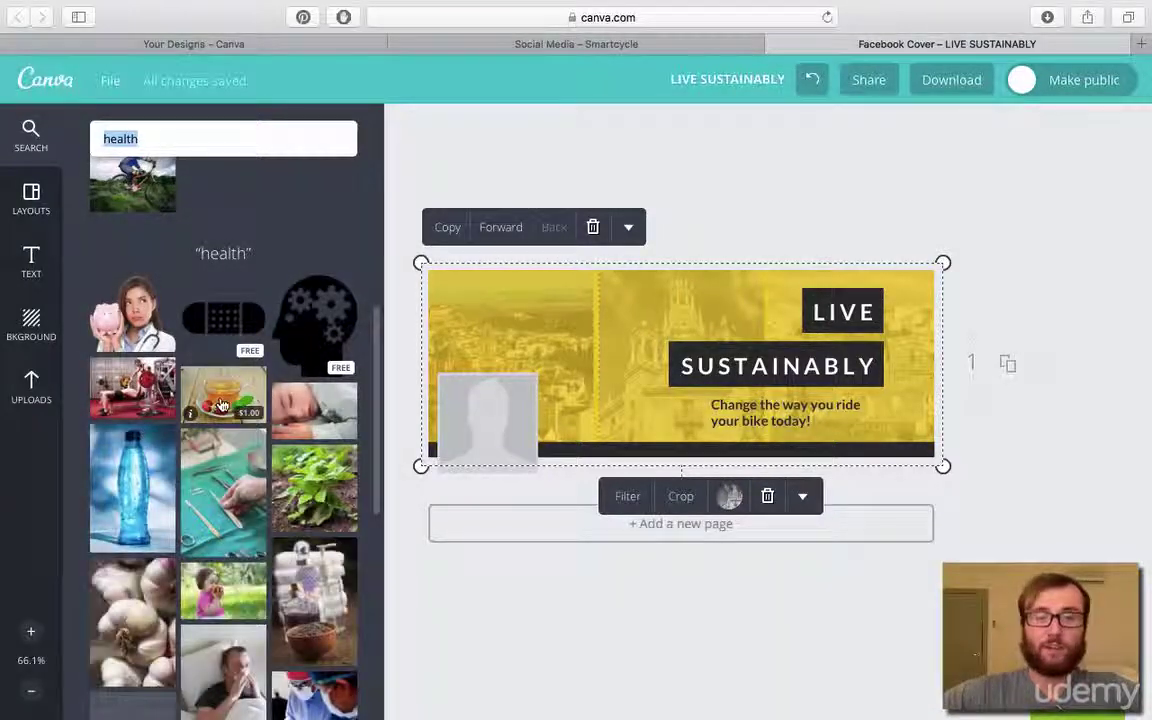
scroll(222, 401, "down", 5)
scroll(221, 401, "down", 15)
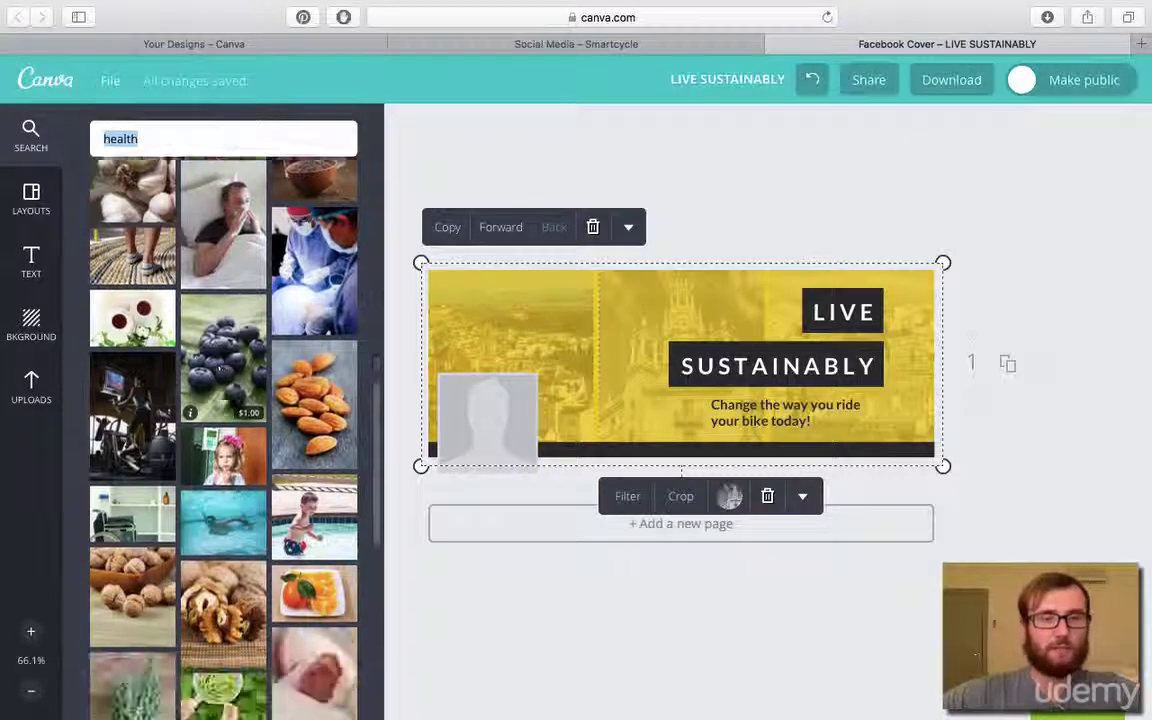
Upload cycling-862278_1920.jpg, utah-95032_1920.jpg and bike-190483_1280.jpg from the Downloads folder
left_click(31, 388)
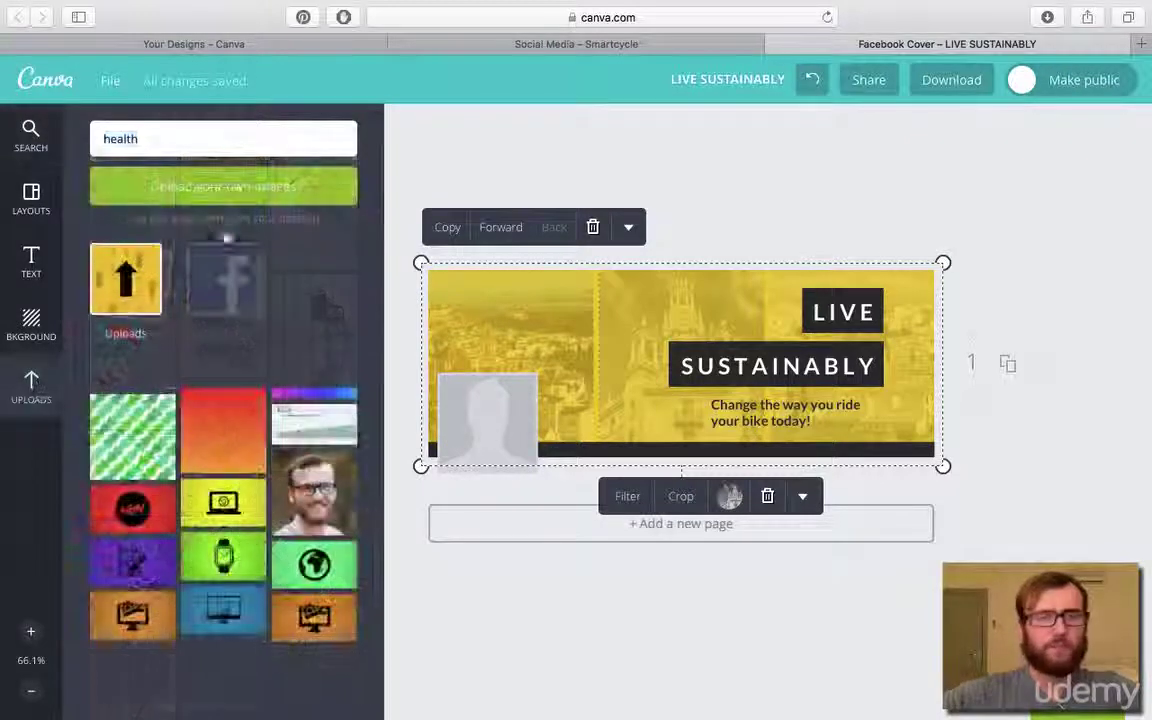
left_click(226, 188)
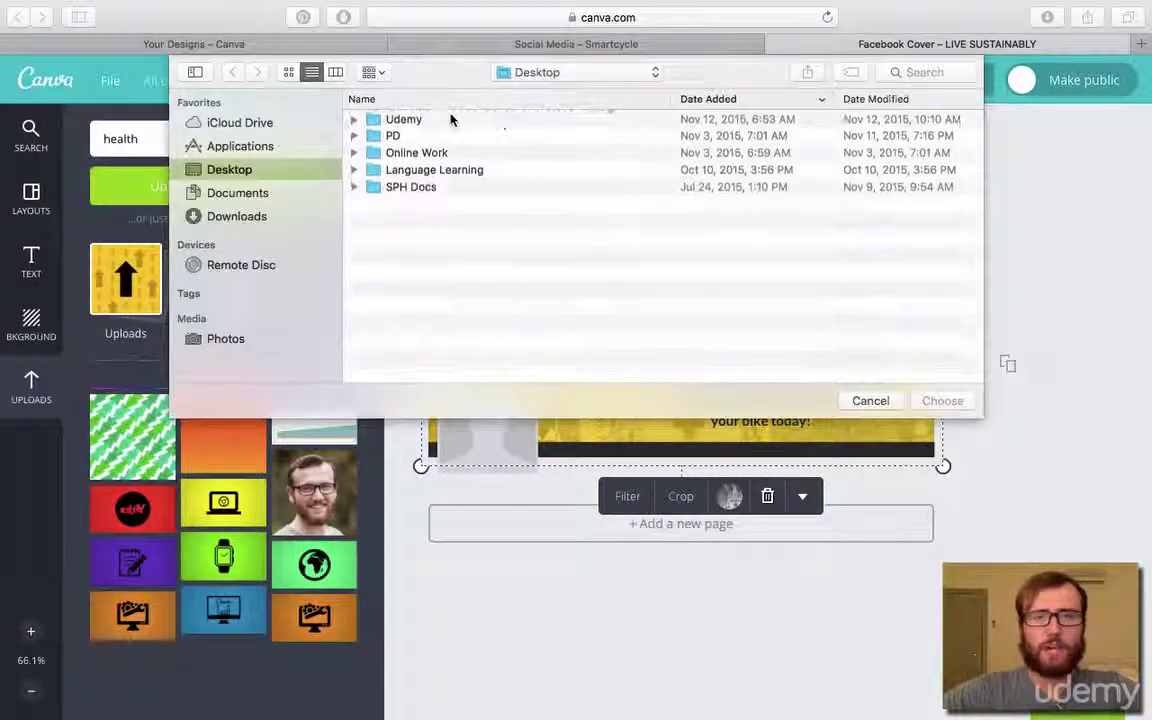
left_click(578, 72)
left_click(578, 226)
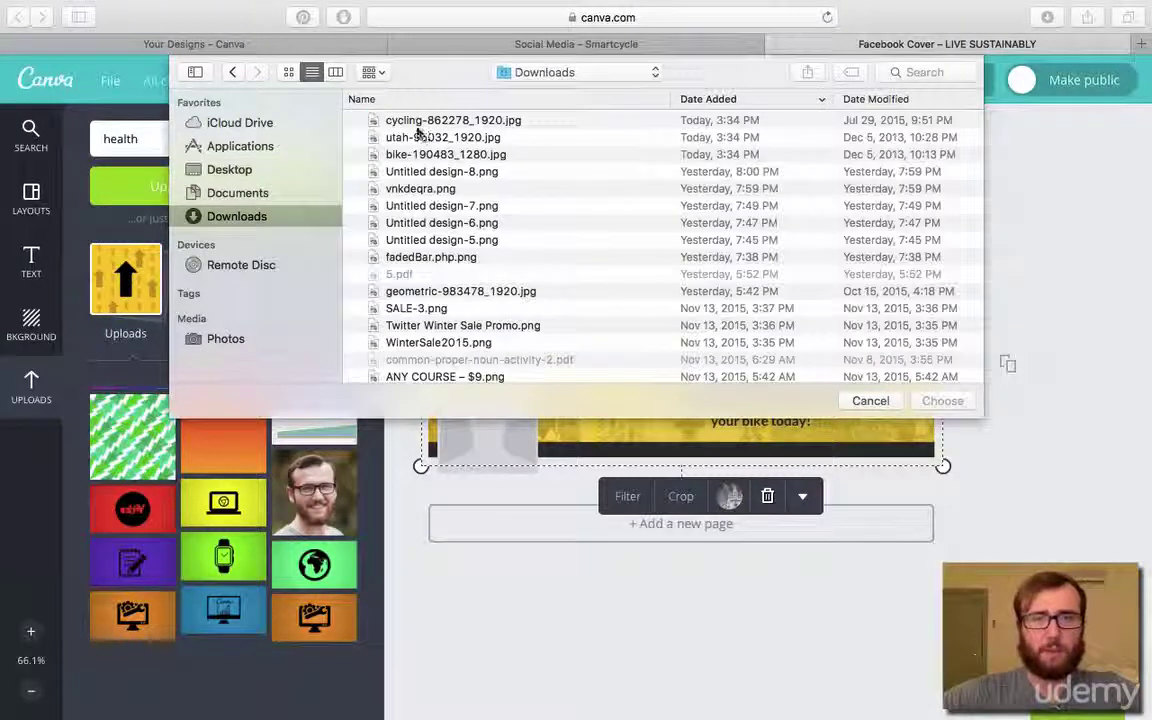
left_click(453, 120)
left_click(445, 154, "shift")
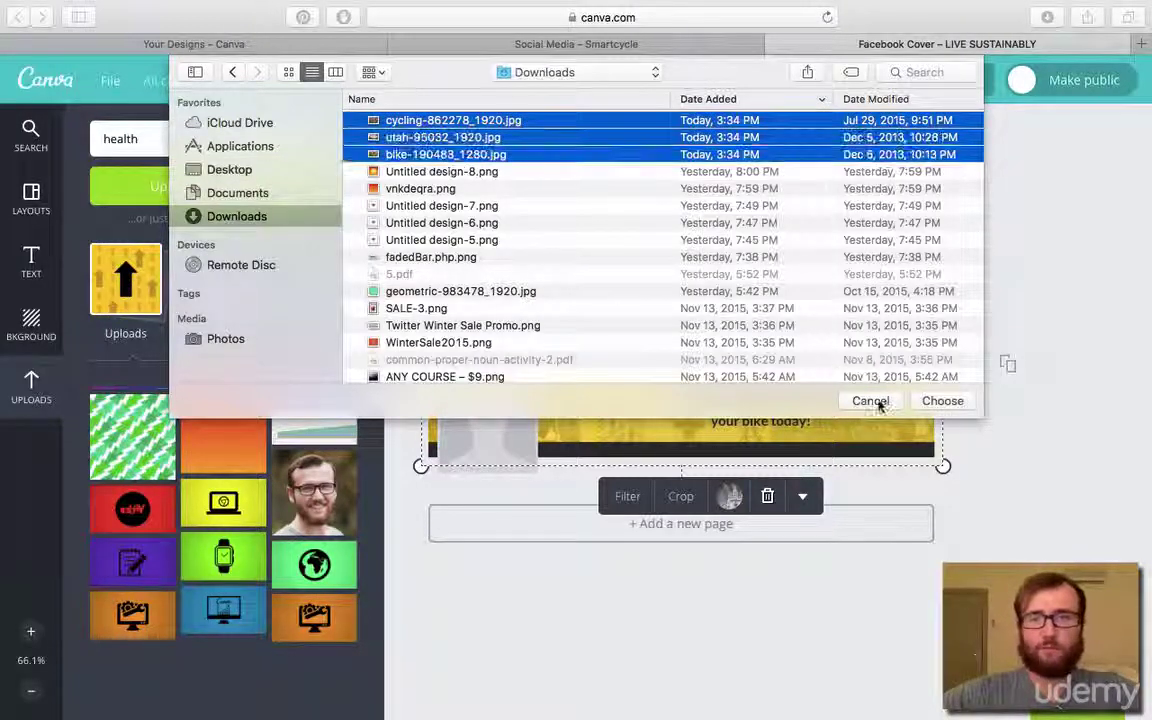
left_click(930, 402)
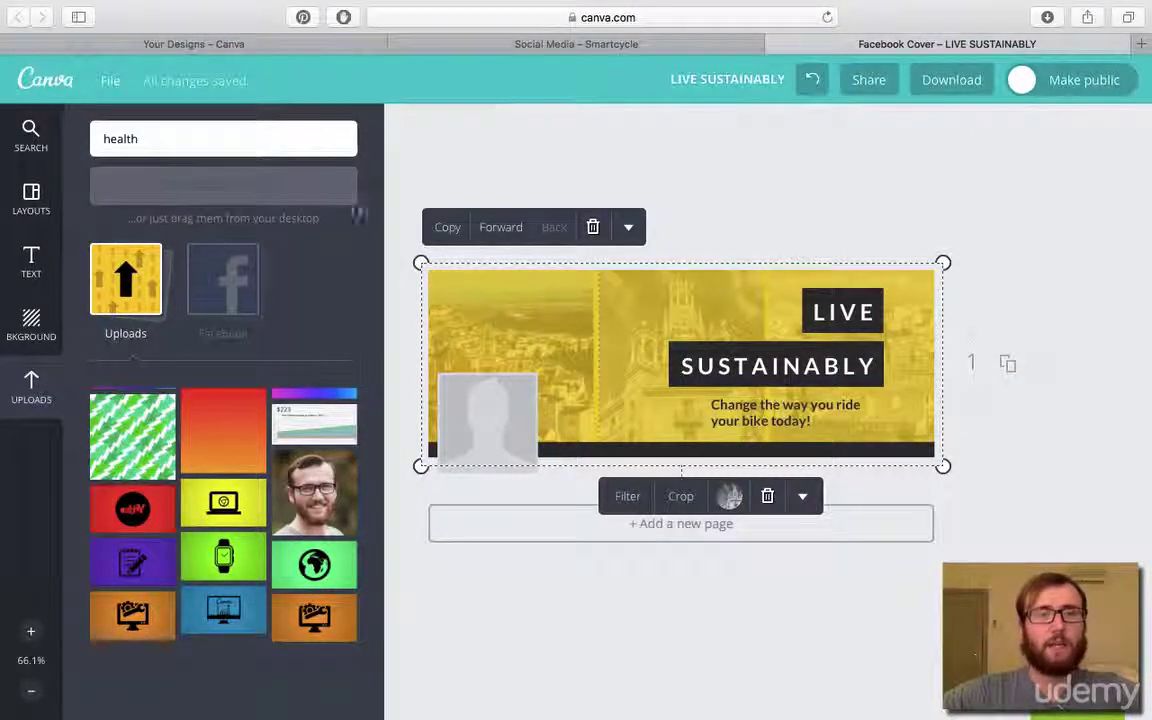
Move the cover's photo grid downward to expose the yellow background behind its upper part
left_click(587, 328)
double_click(663, 324)
left_click_drag(663, 324, 650, 396)
Recolour the cover's yellow background to the orange-red brand colour and move the photo grid back up over it
left_click(638, 292)
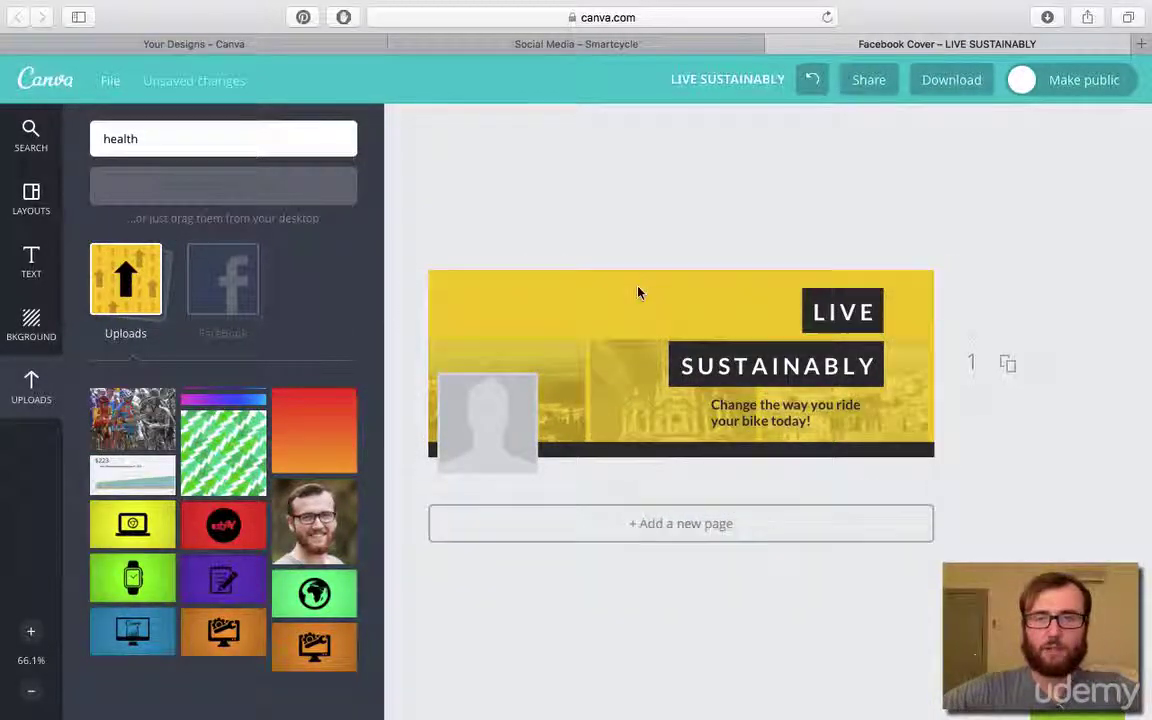
left_click(669, 293)
left_click(686, 233)
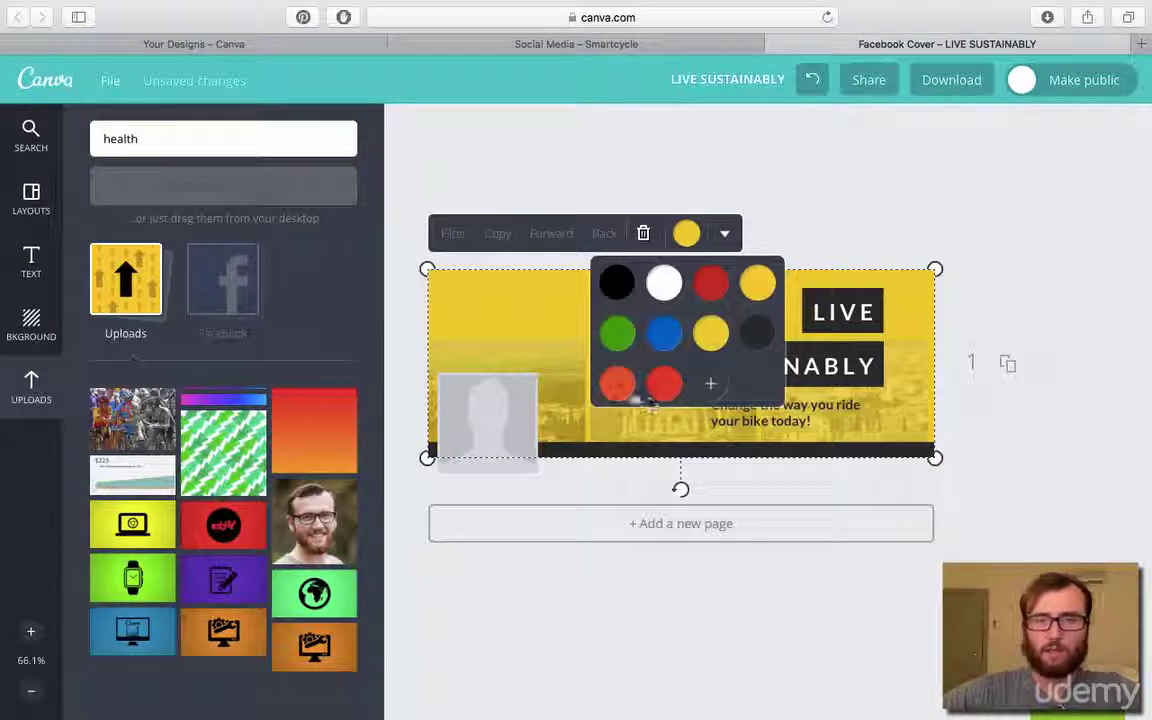
left_click(617, 383)
left_click(710, 383)
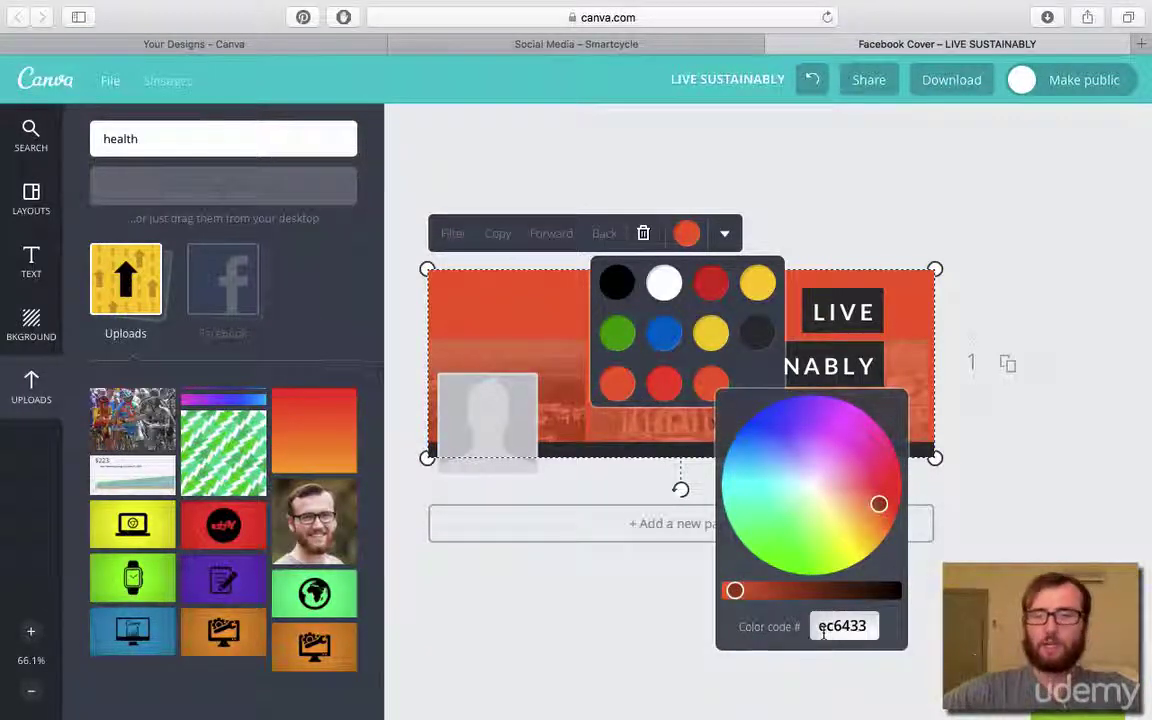
left_click(807, 219)
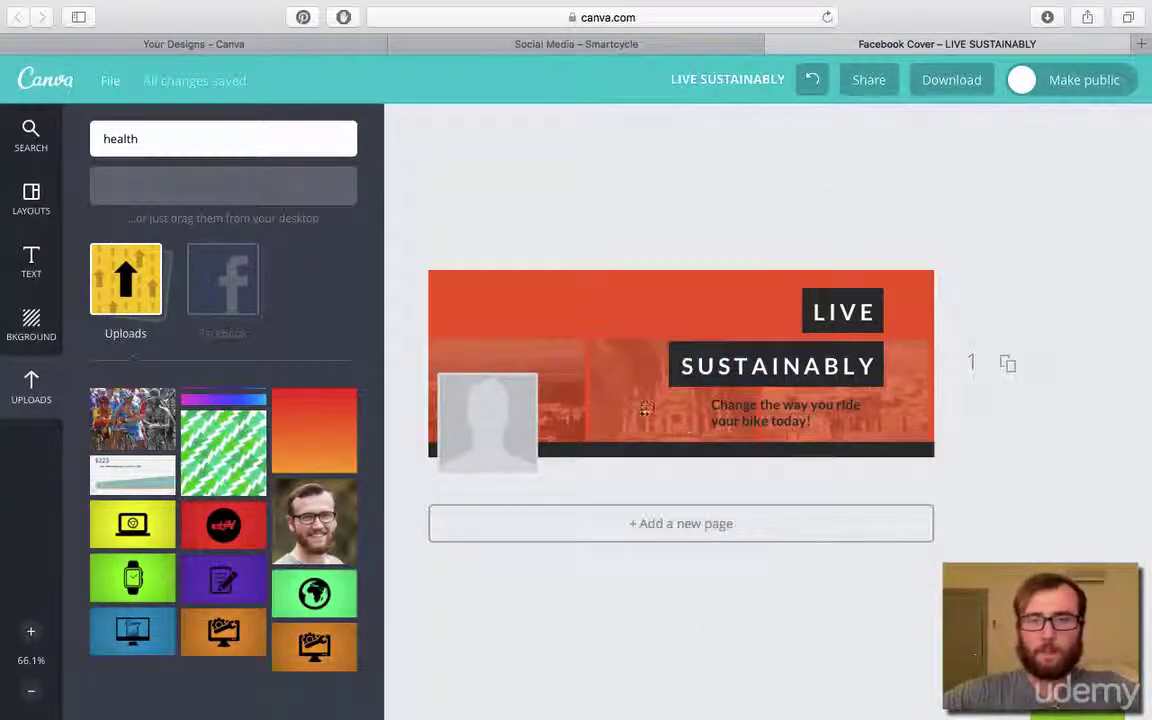
left_click_drag(581, 358, 645, 342)
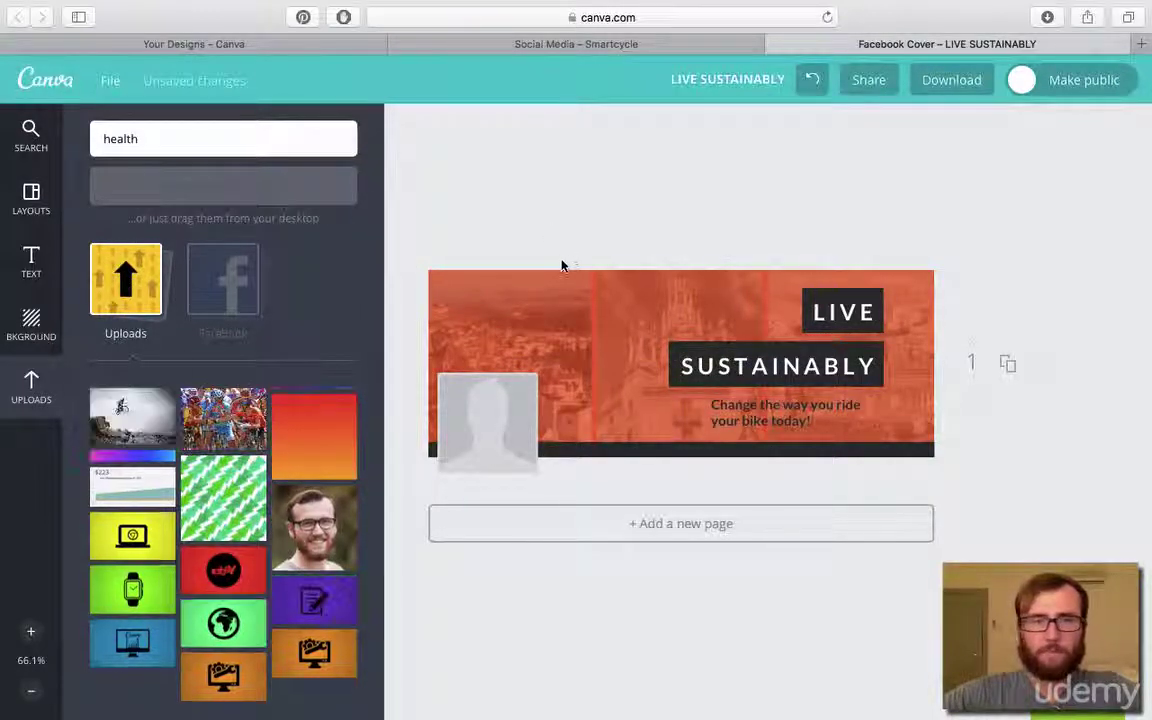
Fill the grid's three frames, in order, with the uploaded racing cyclists, mountain biker and parked bicycle photos
left_click_drag(200, 410, 319, 469)
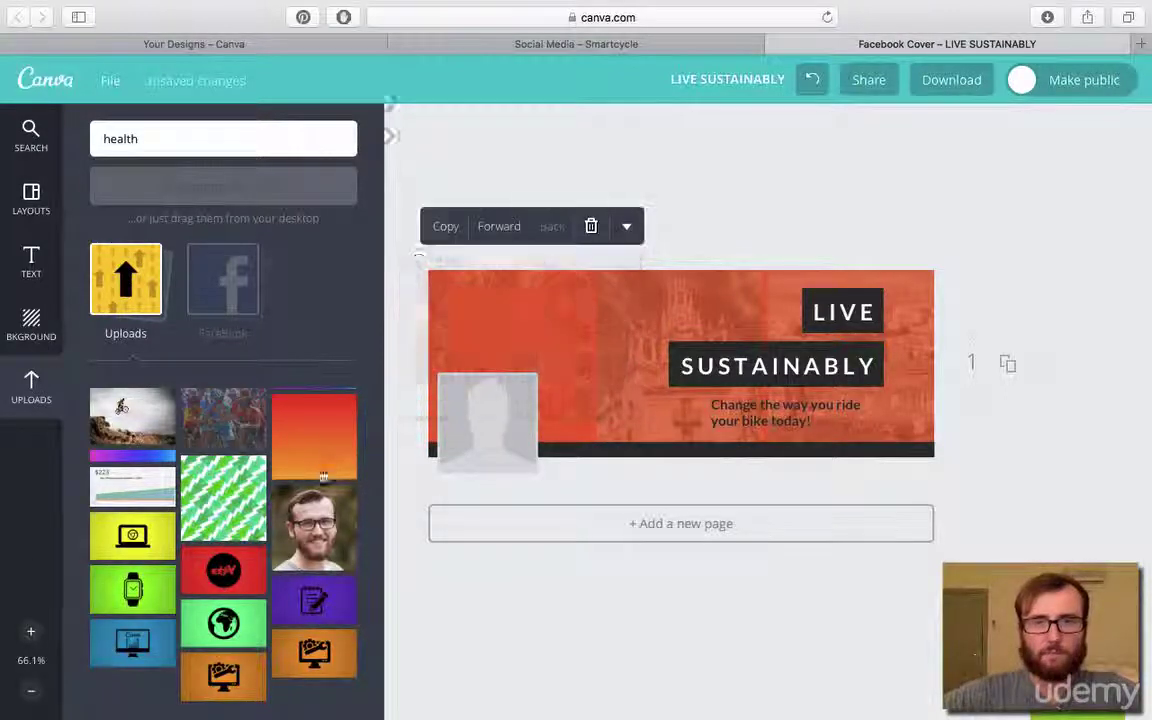
left_click_drag(210, 400, 853, 403)
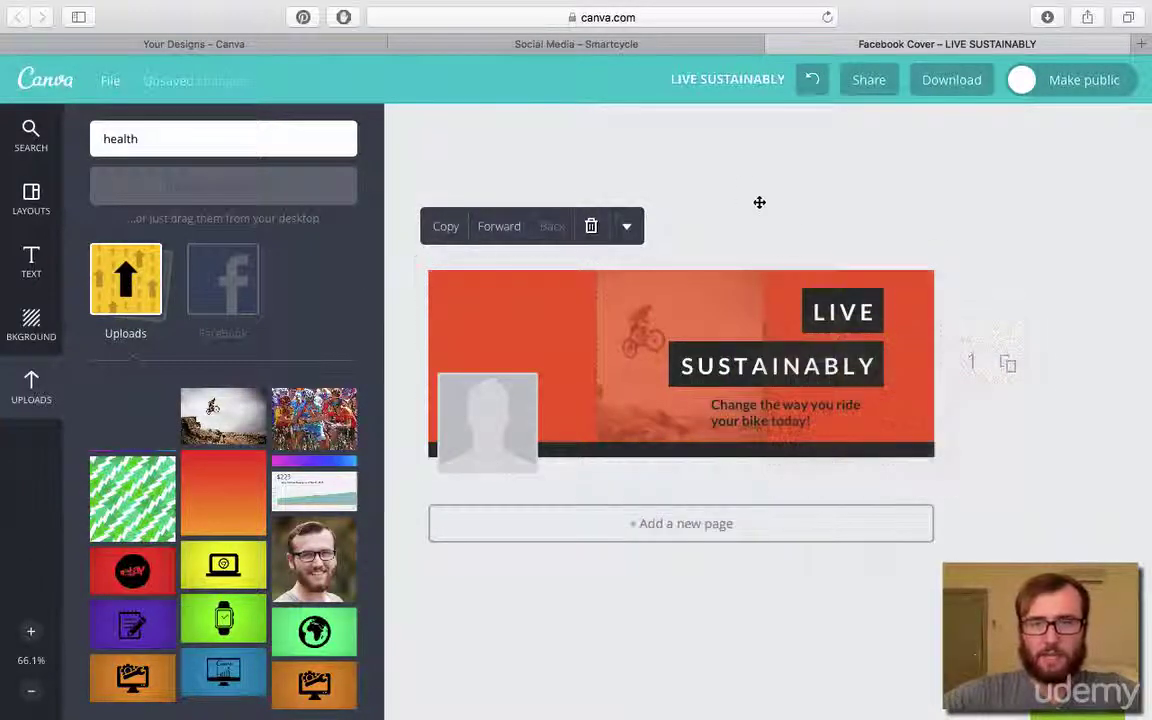
left_click(740, 193)
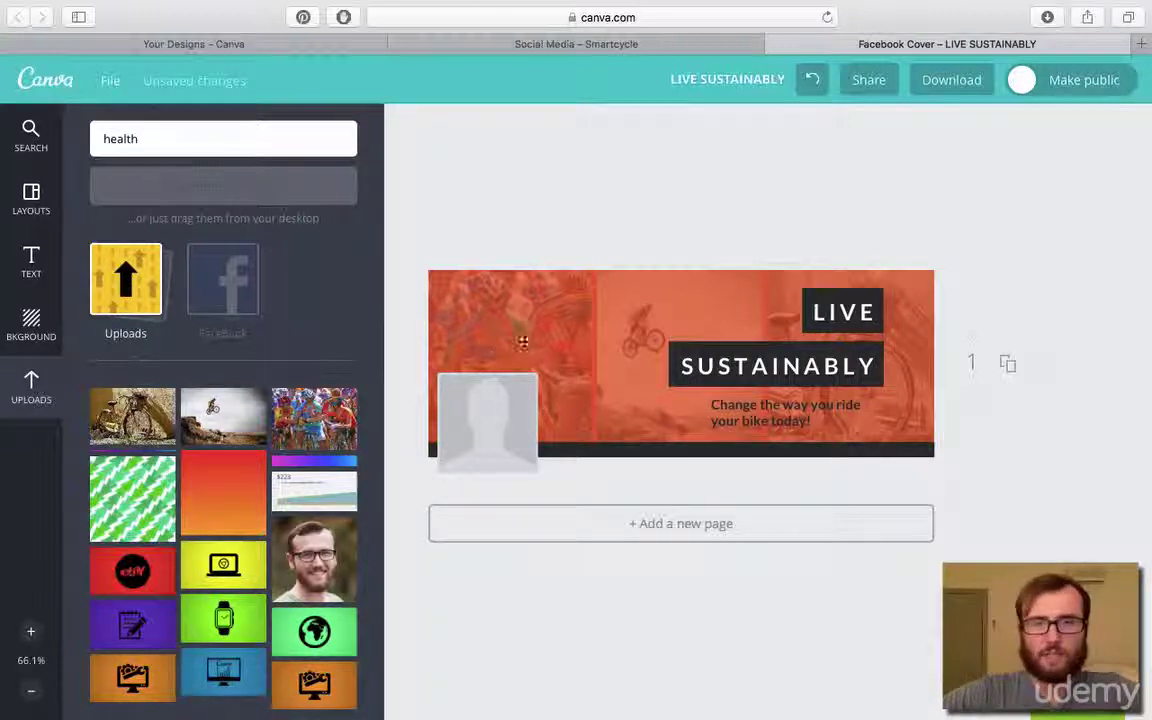
Fully desaturate the racing cyclists photo in the grid's first frame with the advanced filter settings
left_click(495, 326)
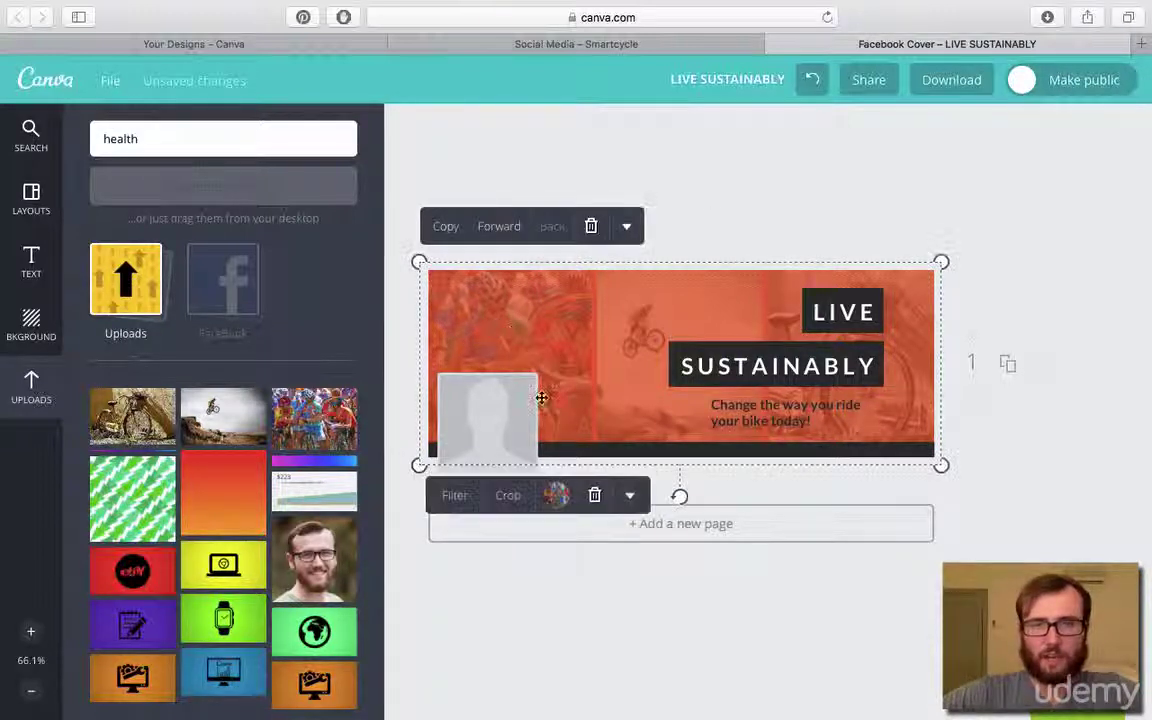
left_click(554, 495)
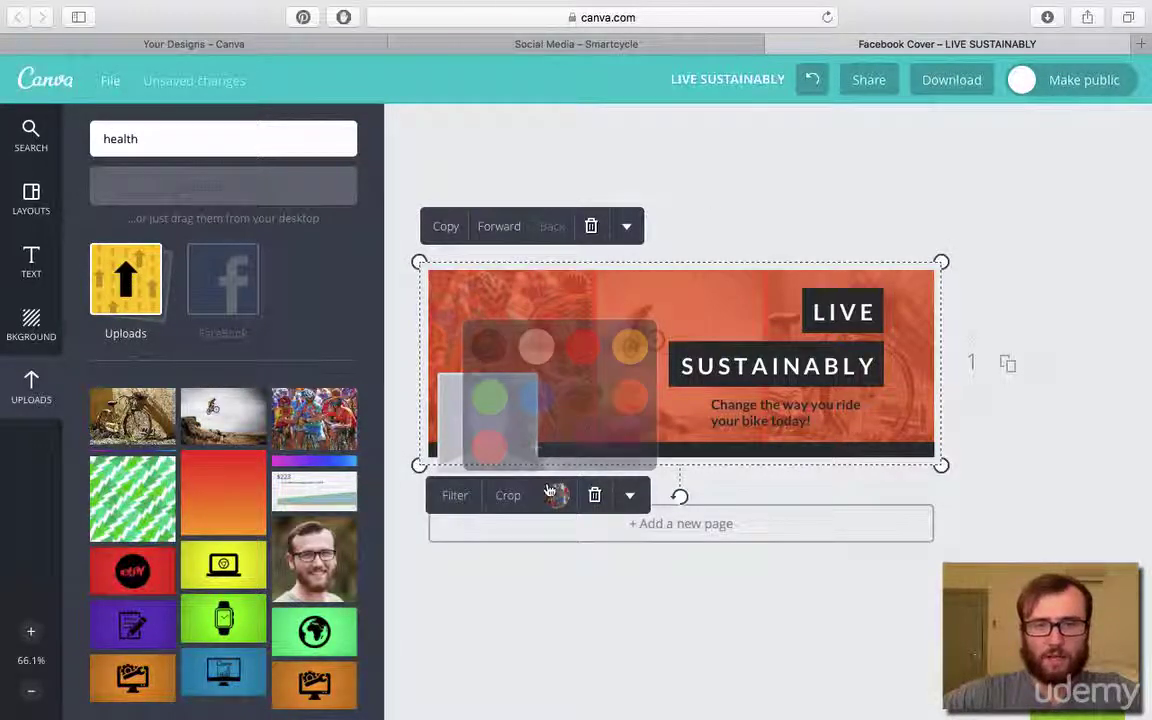
left_click(454, 497)
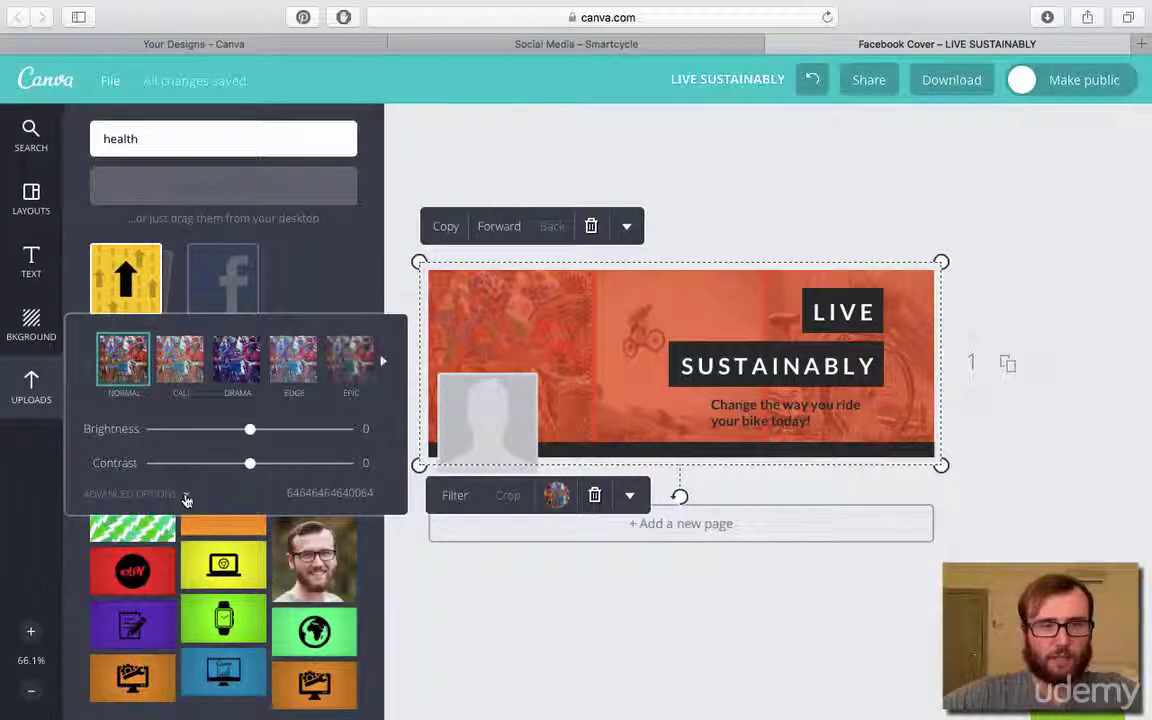
left_click(183, 496)
left_click_drag(250, 326, 110, 330)
Check the filter settings of the mountain biker photo and inspect the parked bicycle photo for a matching monochrome look
left_click(635, 294)
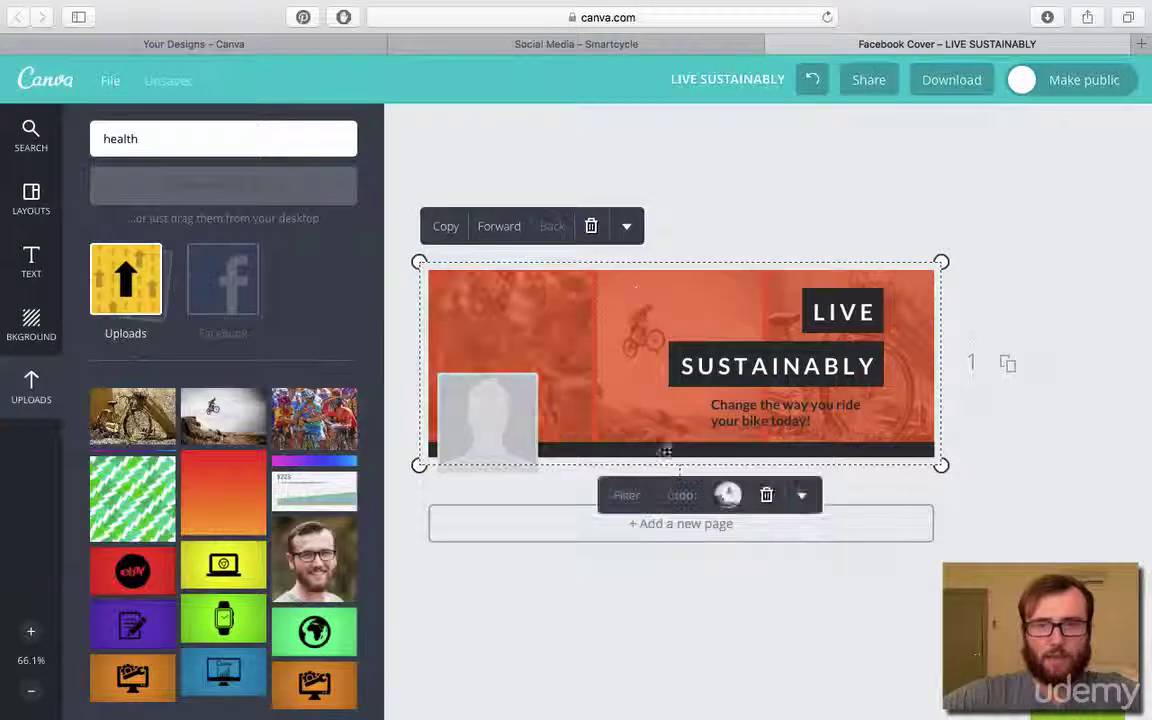
left_click_drag(555, 440, 341, 440)
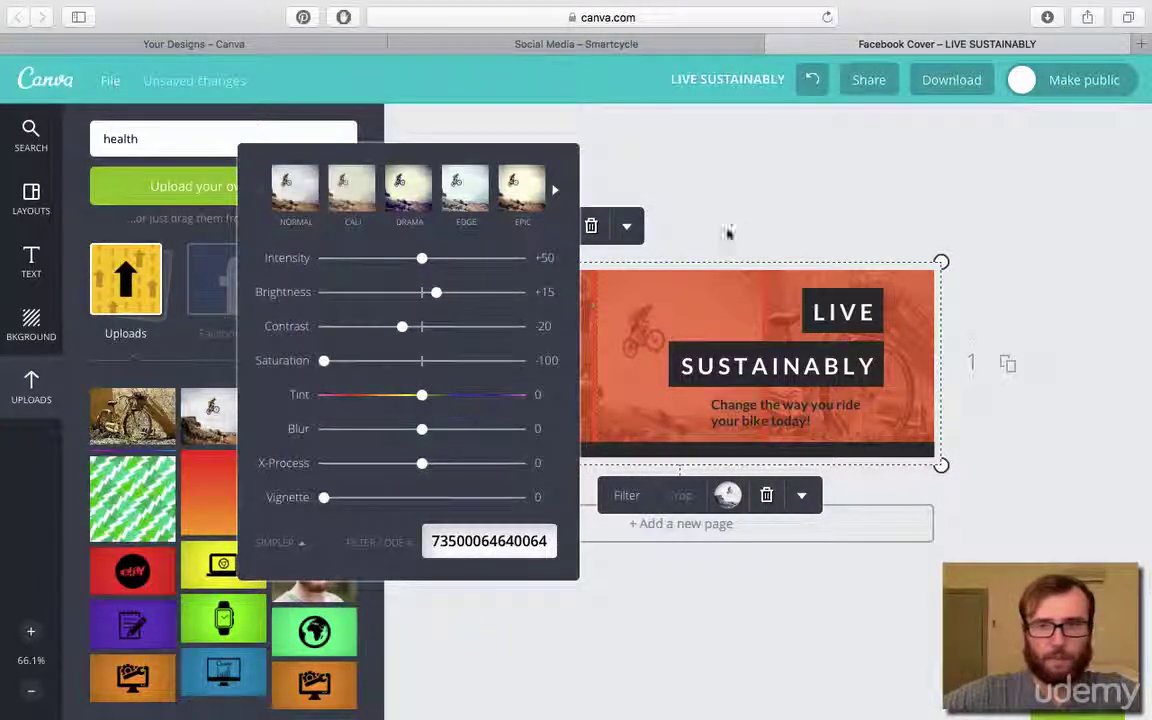
left_click(900, 298)
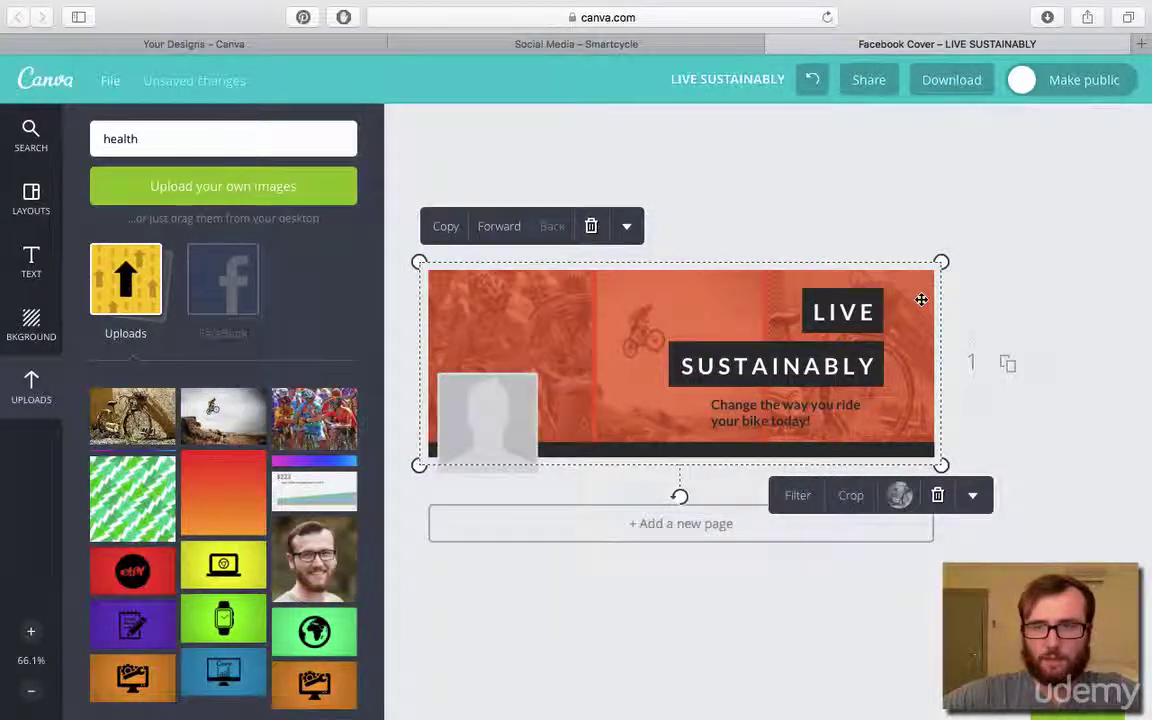
left_click(805, 195)
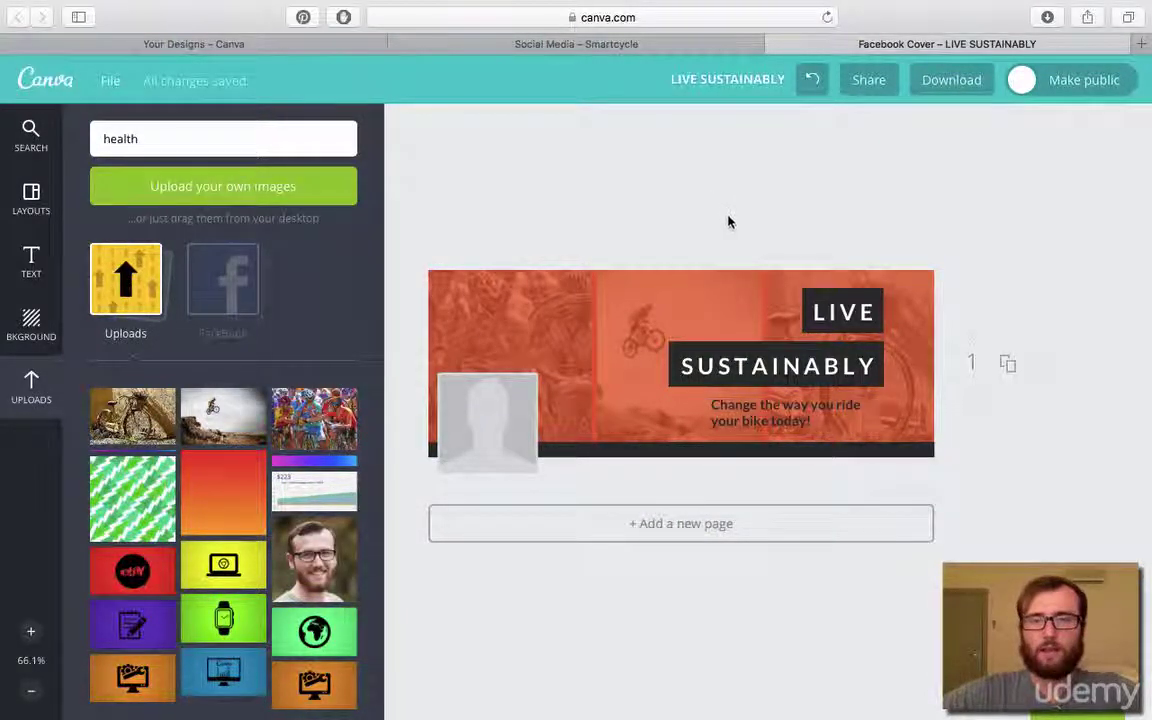
Change the text colour of the tagline "Change the way you ride your bike today!" to white
left_click(793, 404)
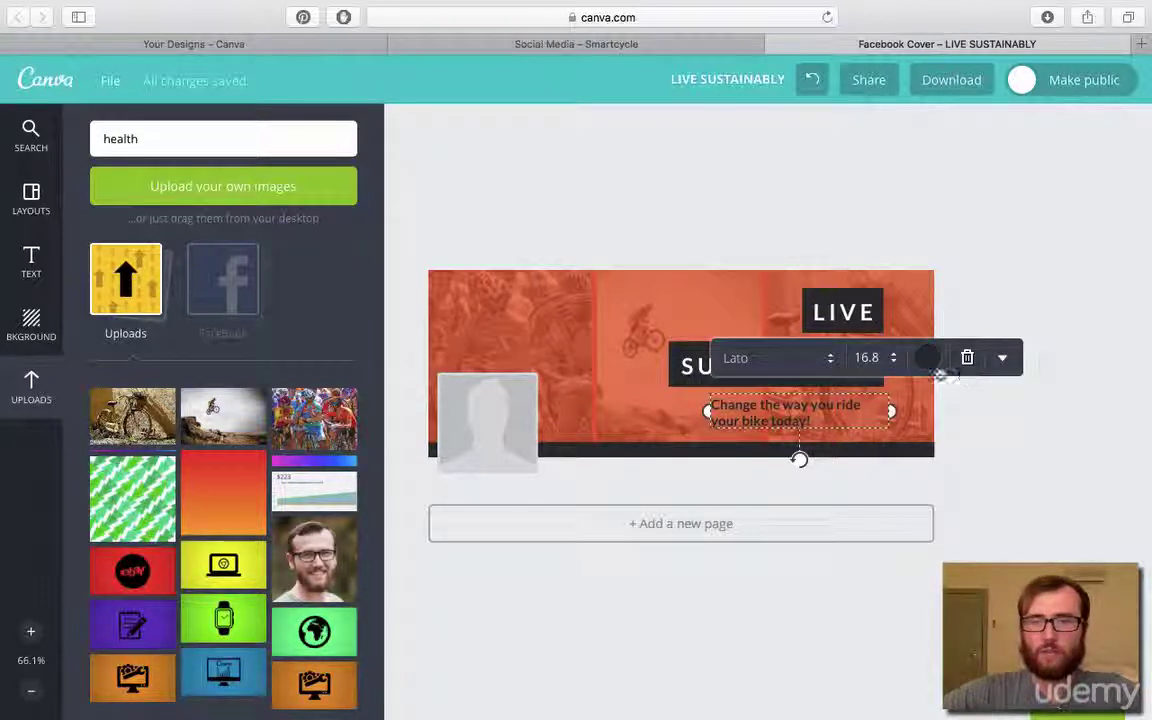
left_click(928, 357)
left_click(907, 218)
left_click(795, 200)
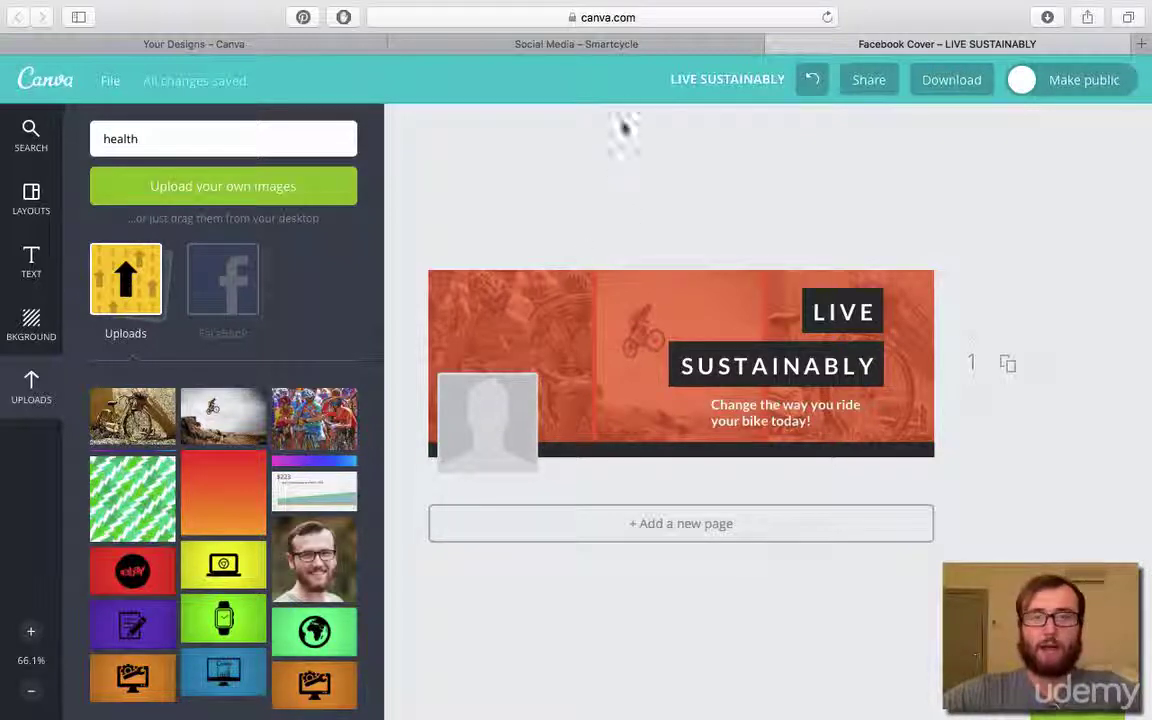
Compare the cover with the Smartcycle social media design, and return to the Facebook cover
left_click(543, 41)
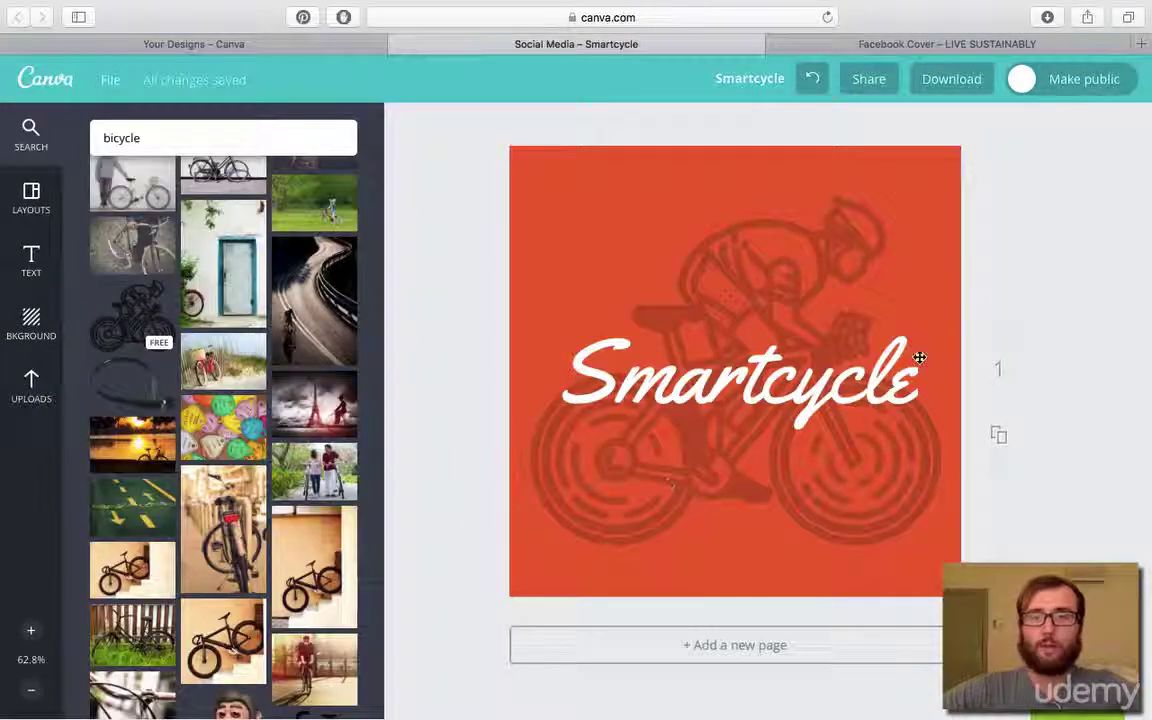
left_click(774, 38)
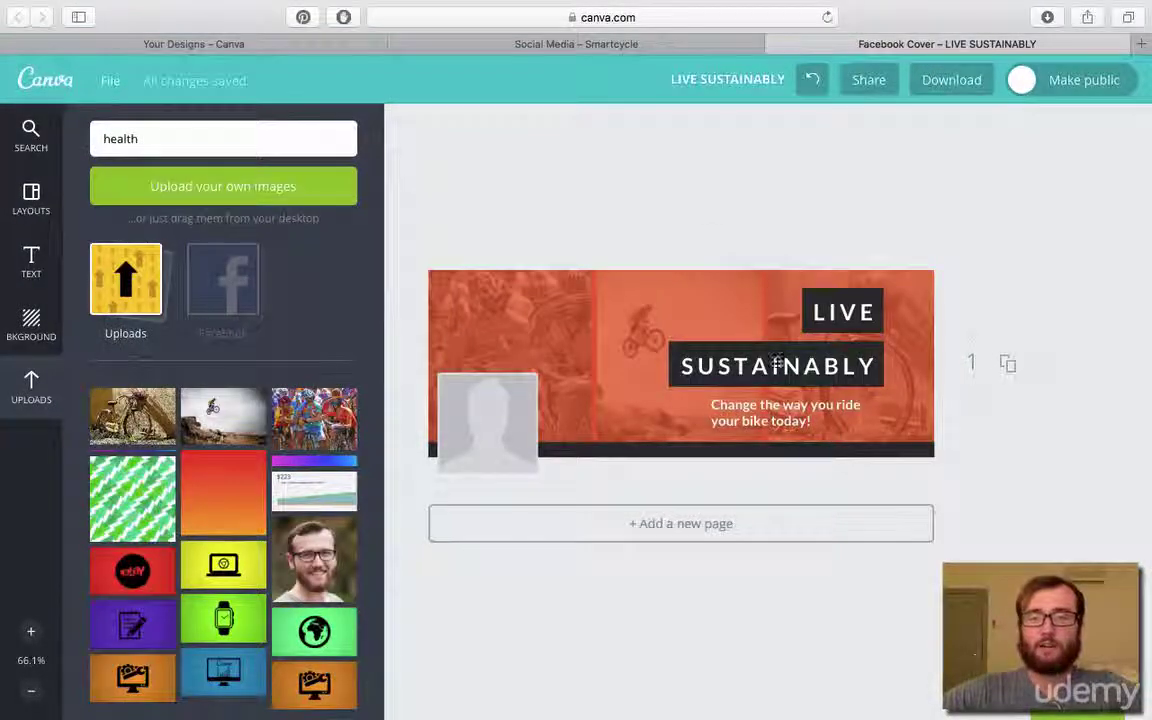